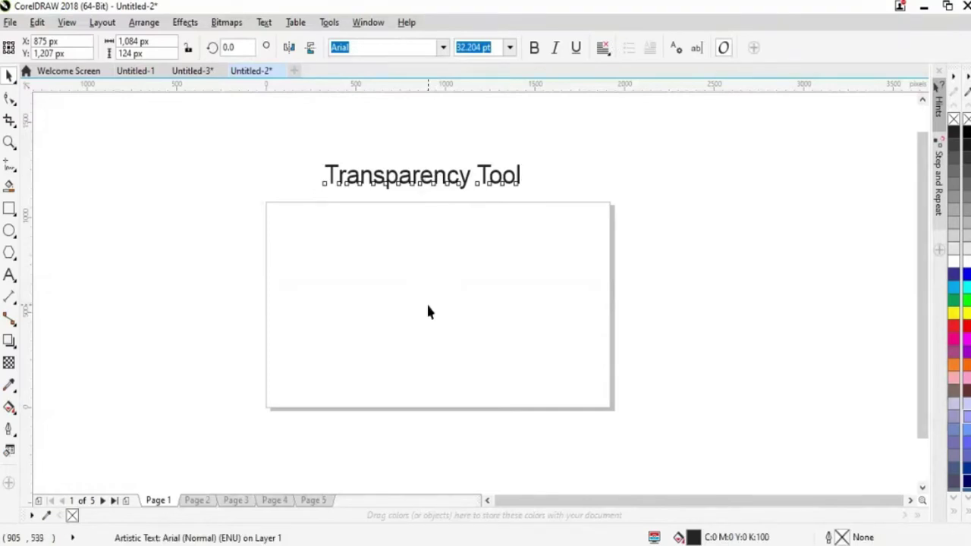
- Draw a rectangle about 1,512 by 356 px on the page and give it a horizontal black-to-white fountain fill
{"action": "left_click", "coordinate": [9, 209]}
{"action": "left_click_drag", "start_coordinate": [304, 268], "coordinate": [576, 338]}
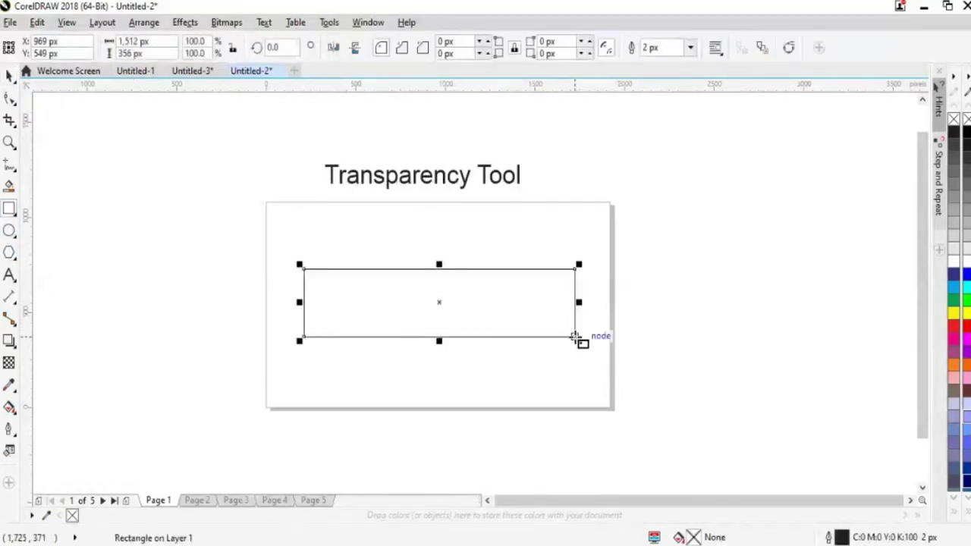
{"action": "left_click", "coordinate": [9, 407]}
{"action": "left_click_drag", "start_coordinate": [304, 309], "coordinate": [574, 309]}
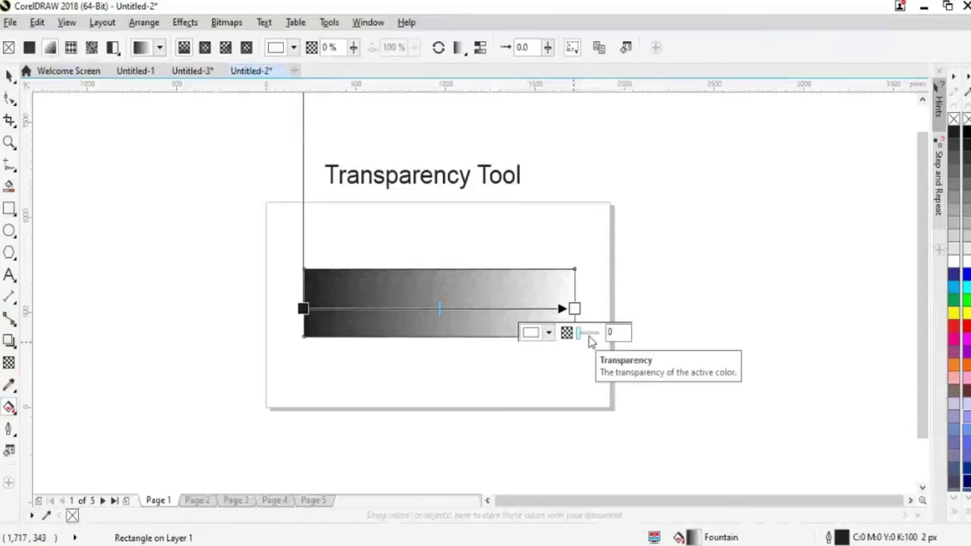
- Set the transparency of the fountain fill's white end to 34% and reselect the rectangle
{"action": "mouse_move", "coordinate": [579, 337]}
{"action": "left_mouse_down"}
{"action": "mouse_move", "coordinate": [590, 345]}
{"action": "mouse_move", "coordinate": [592, 337]}
{"action": "mouse_move", "coordinate": [588, 346]}
{"action": "left_mouse_up"}
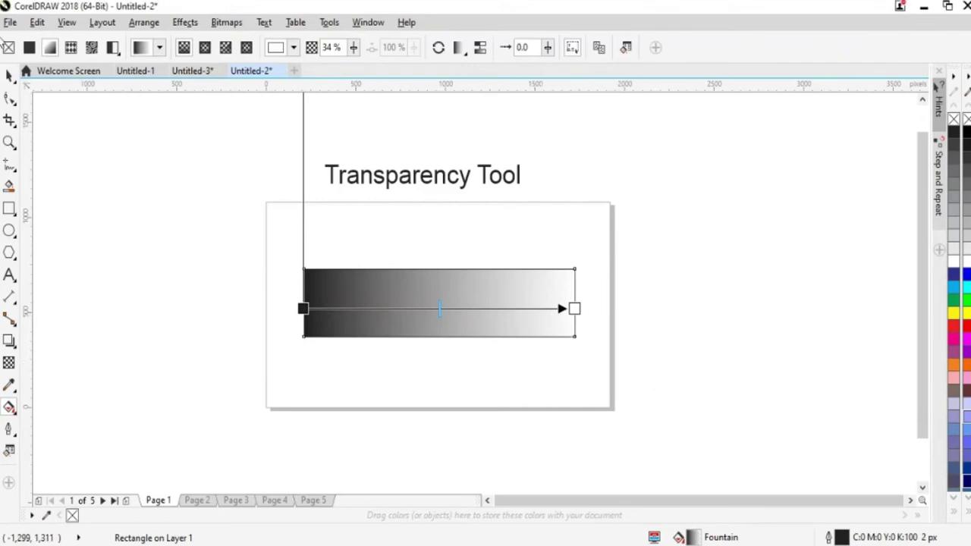
{"action": "left_click", "coordinate": [9, 76]}
{"action": "left_click", "coordinate": [167, 256]}
{"action": "left_click", "coordinate": [424, 332]}
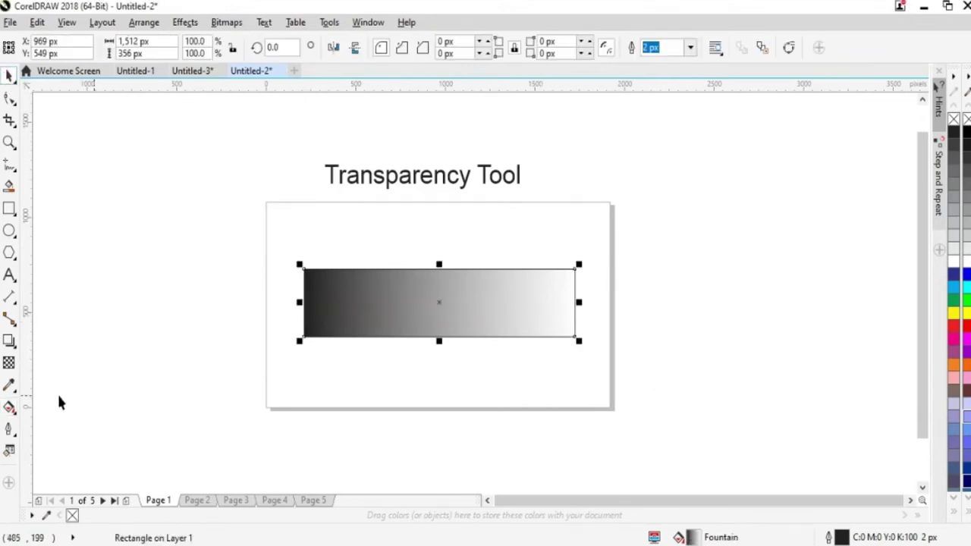
- Apply a horizontal fountain transparency across the rectangle, fading from opaque at its left edge to fully transparent at its right edge
{"action": "left_click", "coordinate": [8, 364]}
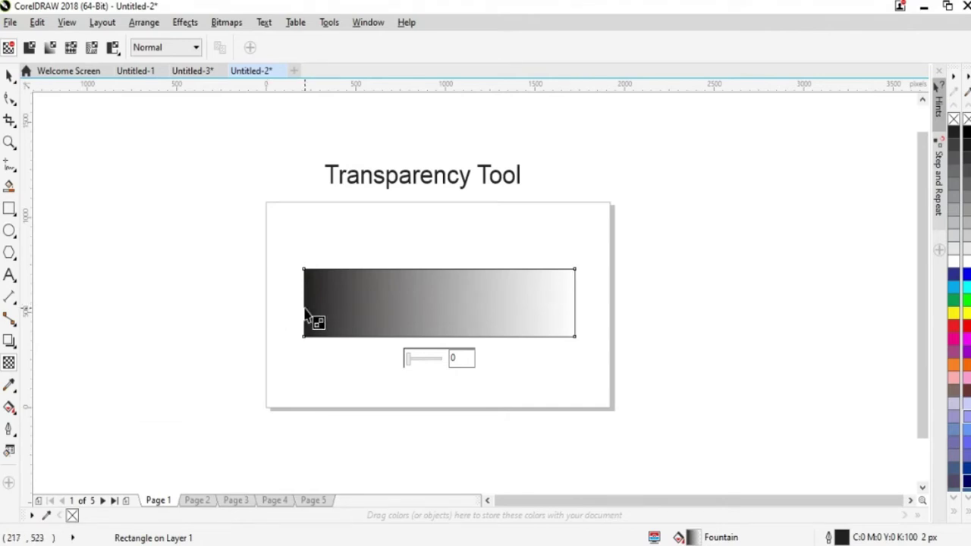
{"action": "left_click_drag", "start_coordinate": [305, 308], "coordinate": [579, 319]}
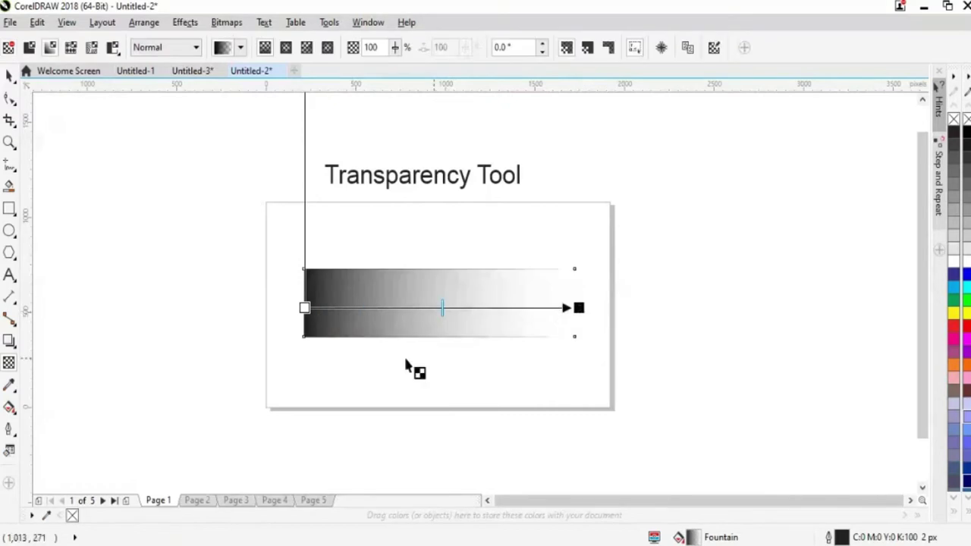
{"action": "left_click", "coordinate": [10, 77]}
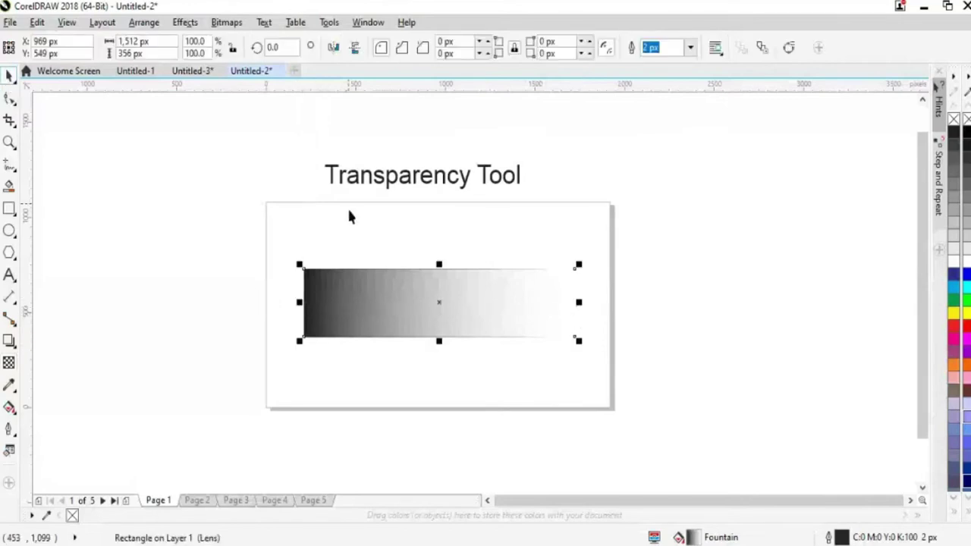
- Change the rectangle's transparency to a bitmap pattern and choose the first recent pattern
{"action": "left_click", "coordinate": [14, 367]}
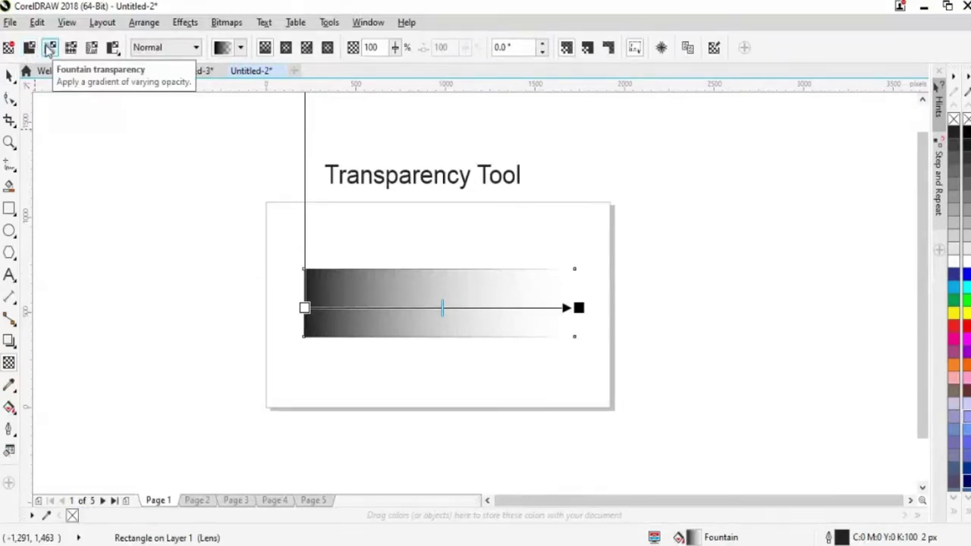
{"action": "left_click", "coordinate": [91, 48]}
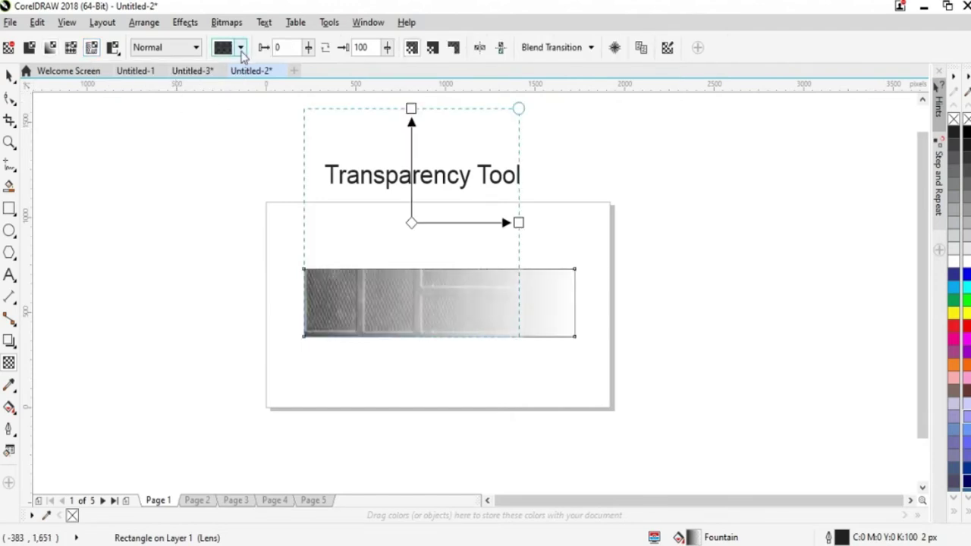
{"action": "left_click", "coordinate": [241, 48]}
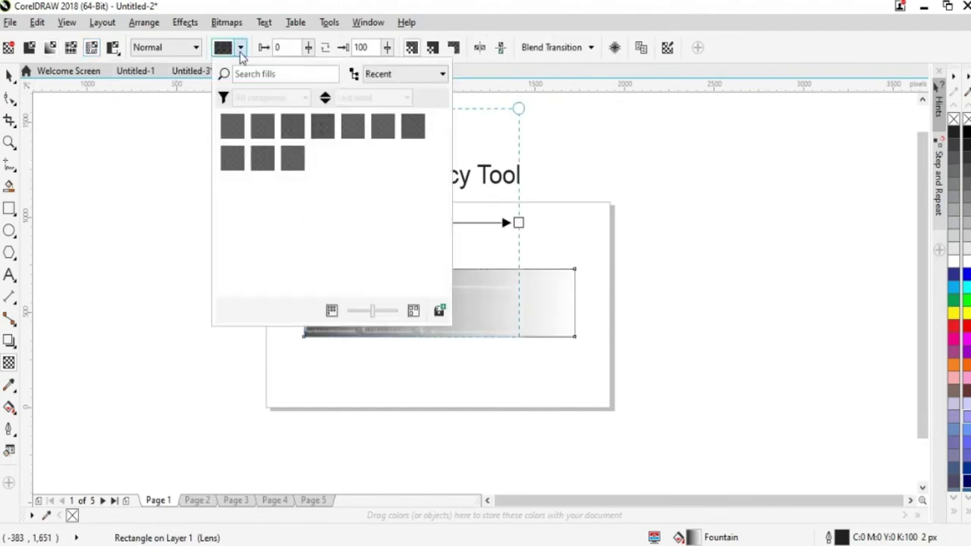
{"action": "left_click", "coordinate": [231, 128]}
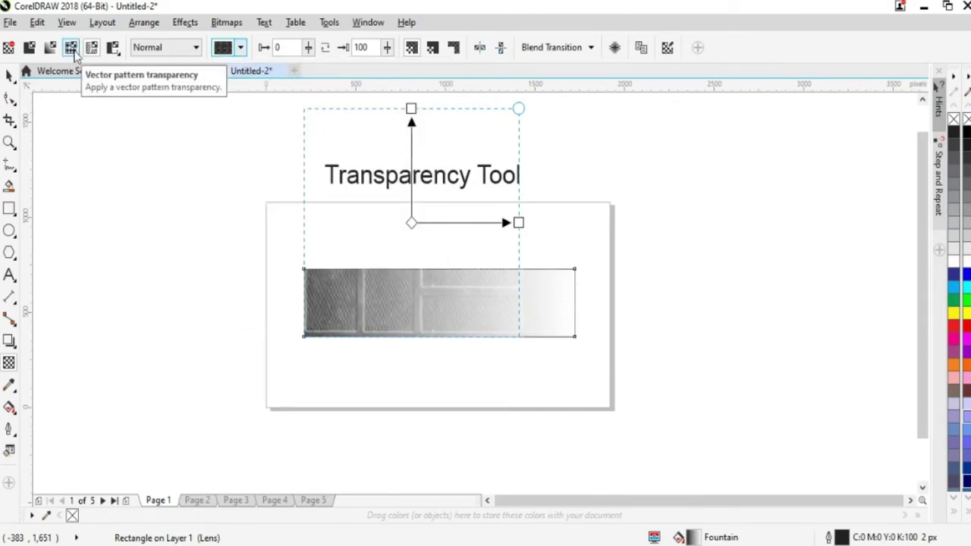
- Try a vector pattern transparency moved down and left over the rectangle, and switch to fountain transparency
{"action": "left_click", "coordinate": [73, 50]}
{"action": "left_click_drag", "start_coordinate": [433, 222], "coordinate": [337, 311]}
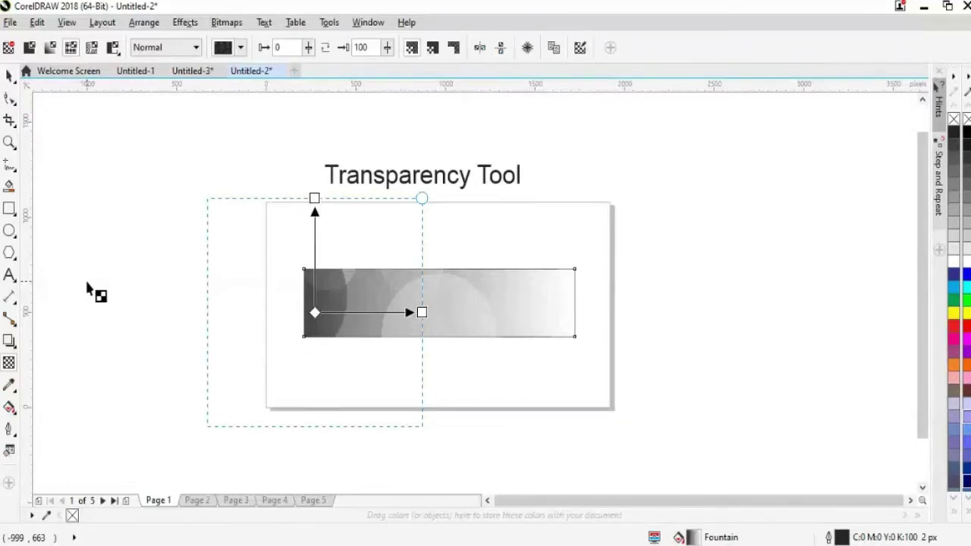
{"action": "left_click", "coordinate": [50, 47]}
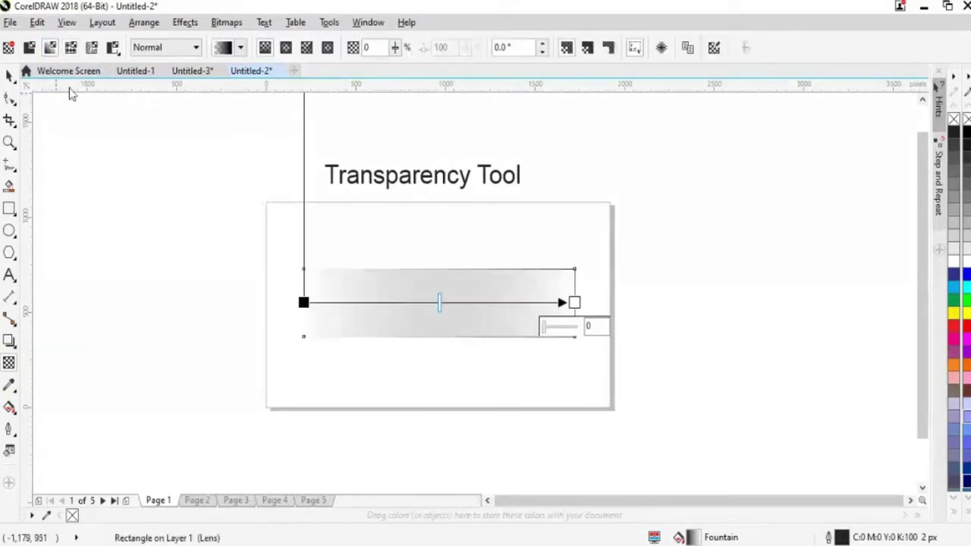
- Apply a uniform transparency to the rectangle and try the darkest presets, ending on 15
{"action": "left_click", "coordinate": [28, 49]}
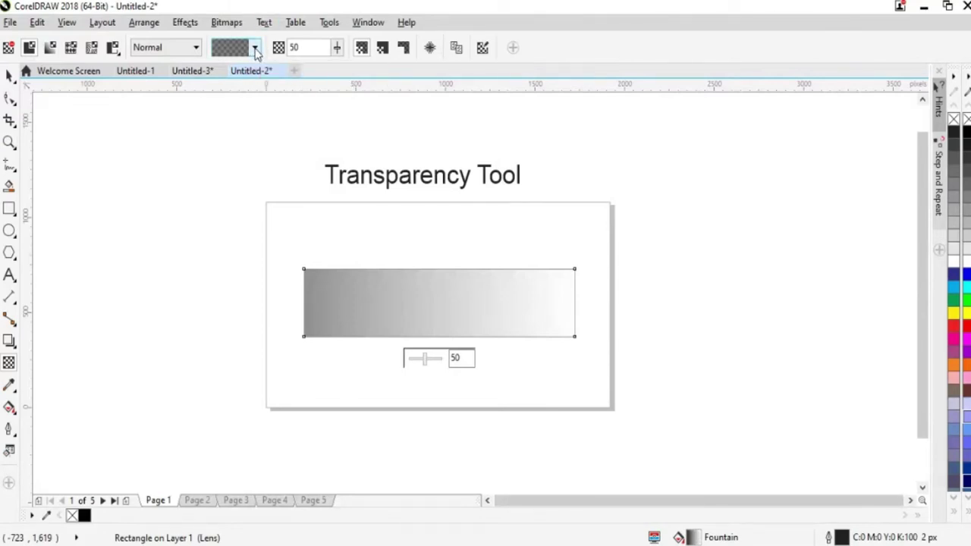
{"action": "left_click", "coordinate": [256, 48]}
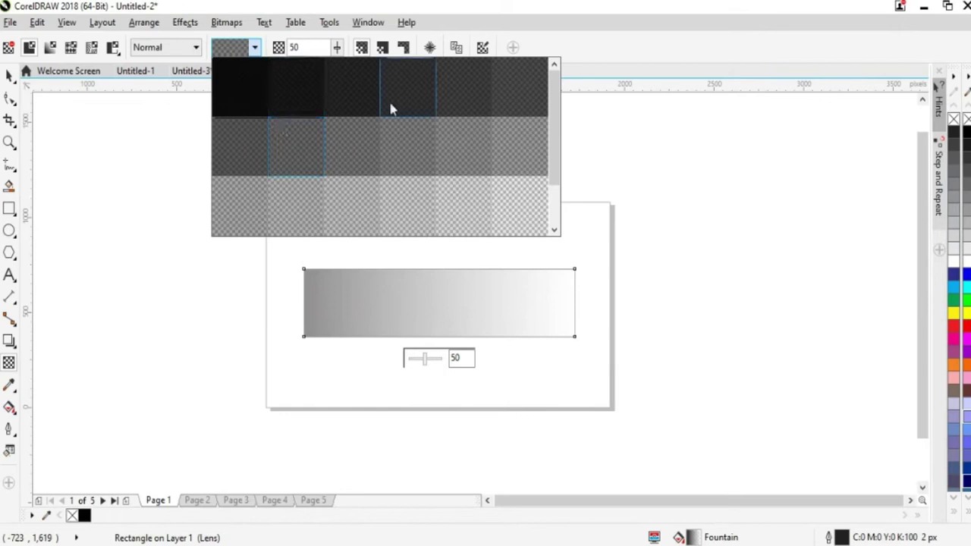
{"action": "left_click", "coordinate": [246, 108]}
{"action": "left_click", "coordinate": [254, 49]}
{"action": "left_click", "coordinate": [296, 102]}
{"action": "left_click", "coordinate": [255, 48]}
{"action": "left_click", "coordinate": [348, 93]}
- Try several medium uniform transparency presets on the rectangle, including 35 and 45
{"action": "left_click", "coordinate": [255, 48]}
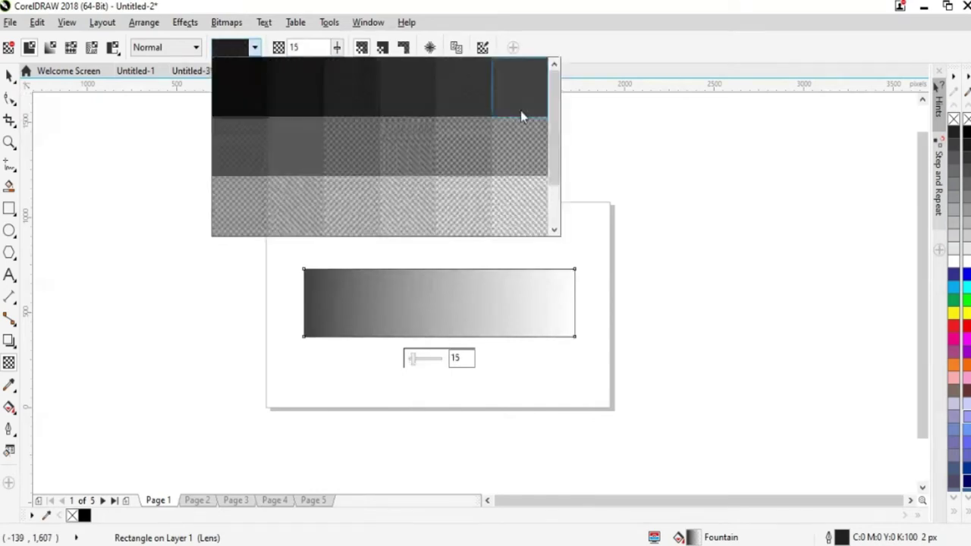
{"action": "left_click", "coordinate": [502, 145]}
{"action": "left_click", "coordinate": [255, 48]}
{"action": "left_click", "coordinate": [255, 156]}
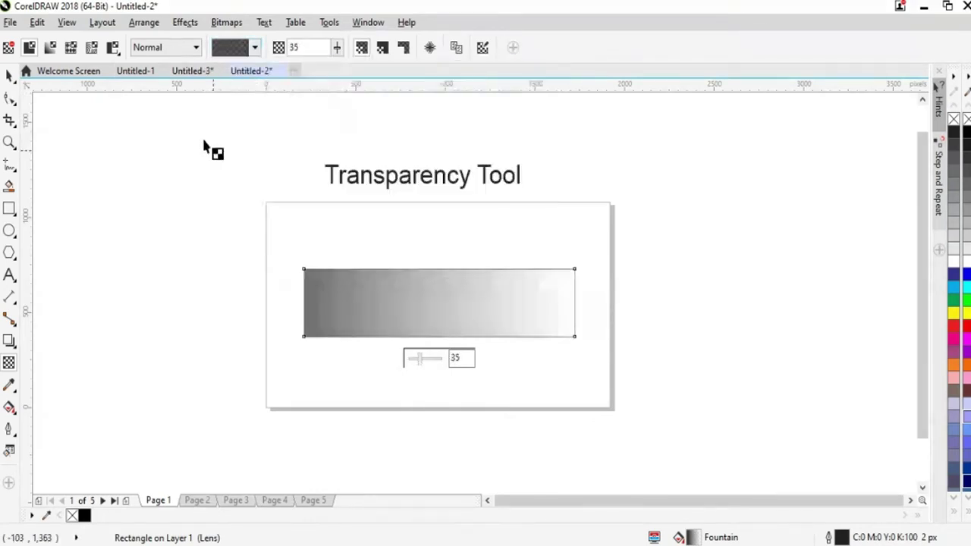
{"action": "left_click", "coordinate": [255, 48]}
{"action": "left_click", "coordinate": [386, 148]}
- Compare the uniform transparency presets 50, 65 and 5 on the rectangle
{"action": "left_click", "coordinate": [255, 48]}
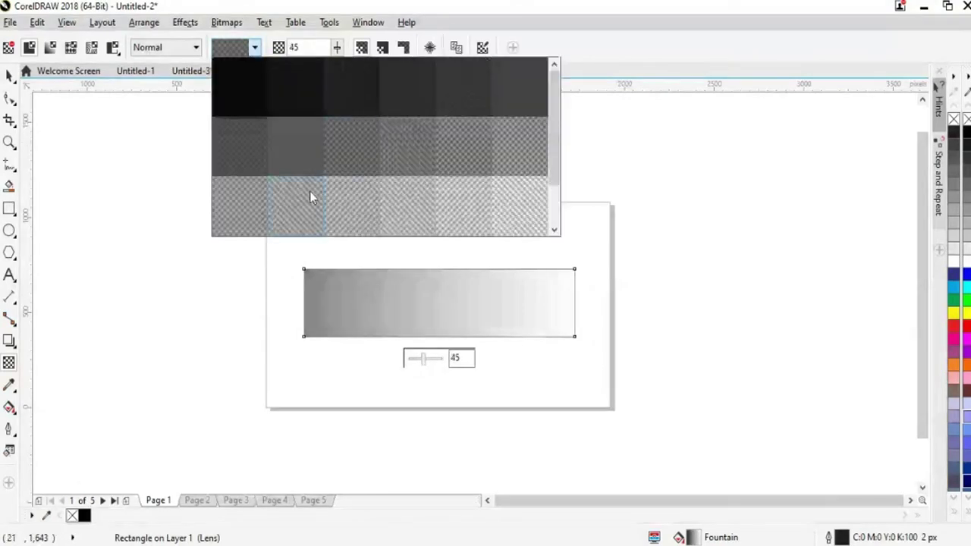
{"action": "left_click", "coordinate": [369, 155]}
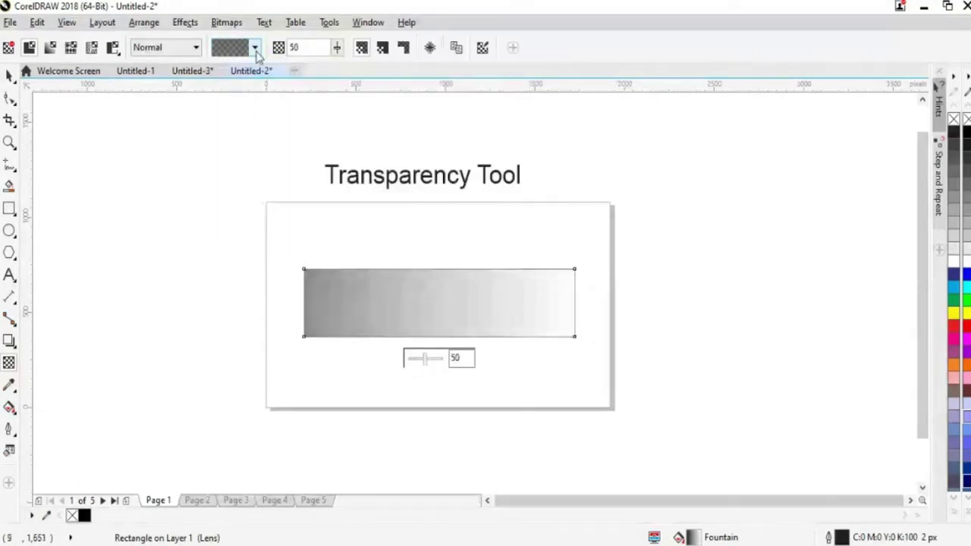
{"action": "left_click", "coordinate": [255, 48]}
{"action": "left_click", "coordinate": [247, 201]}
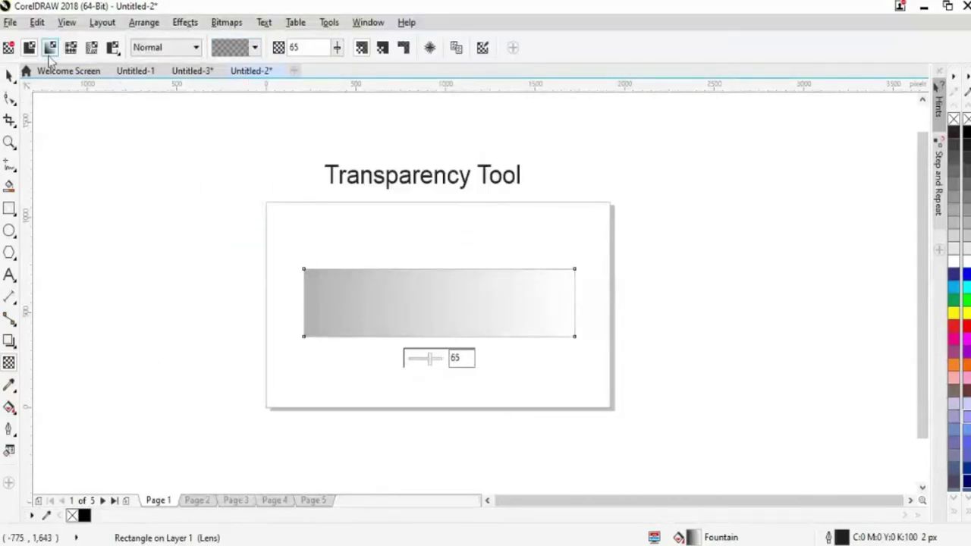
{"action": "left_click", "coordinate": [250, 50]}
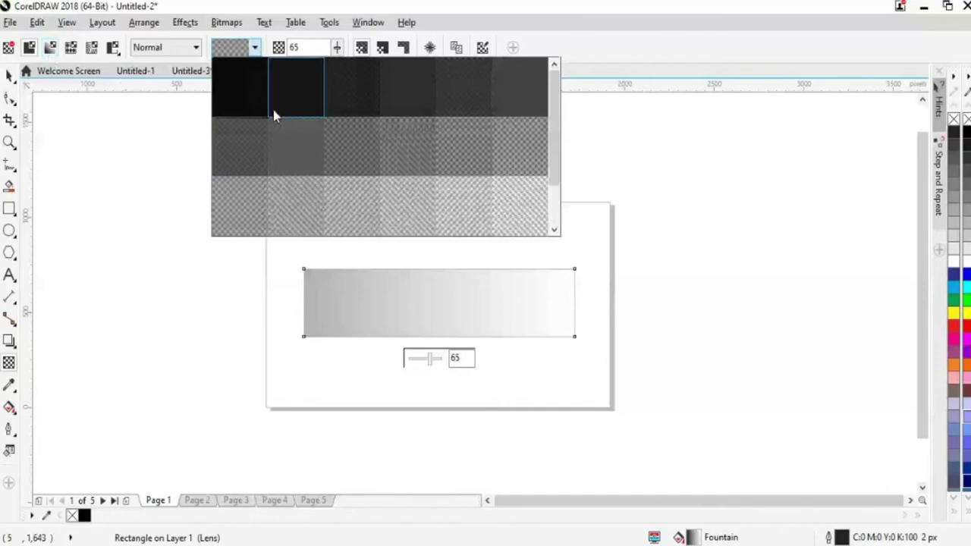
{"action": "left_click", "coordinate": [243, 93]}
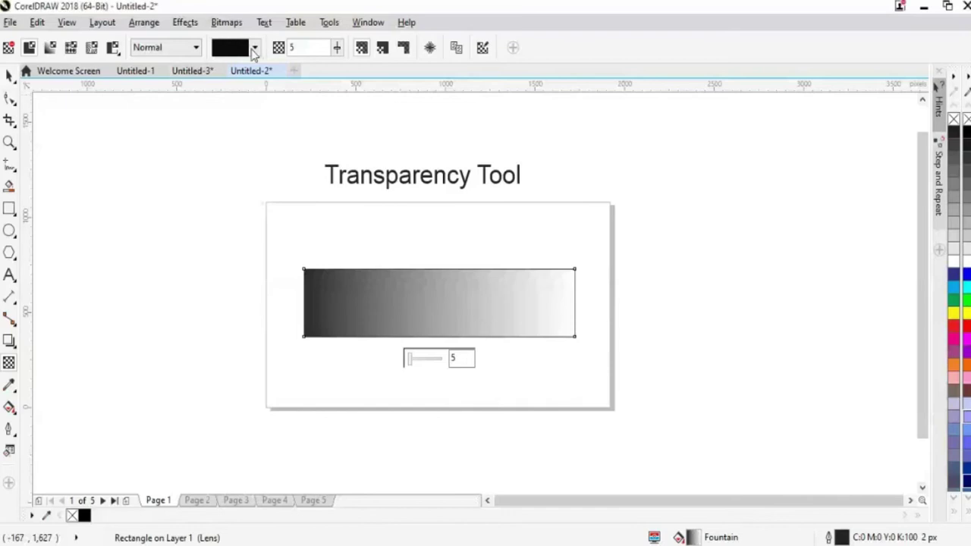
- Lower the rectangle's uniform transparency to 4 using the transparency slider
{"action": "left_click", "coordinate": [337, 49]}
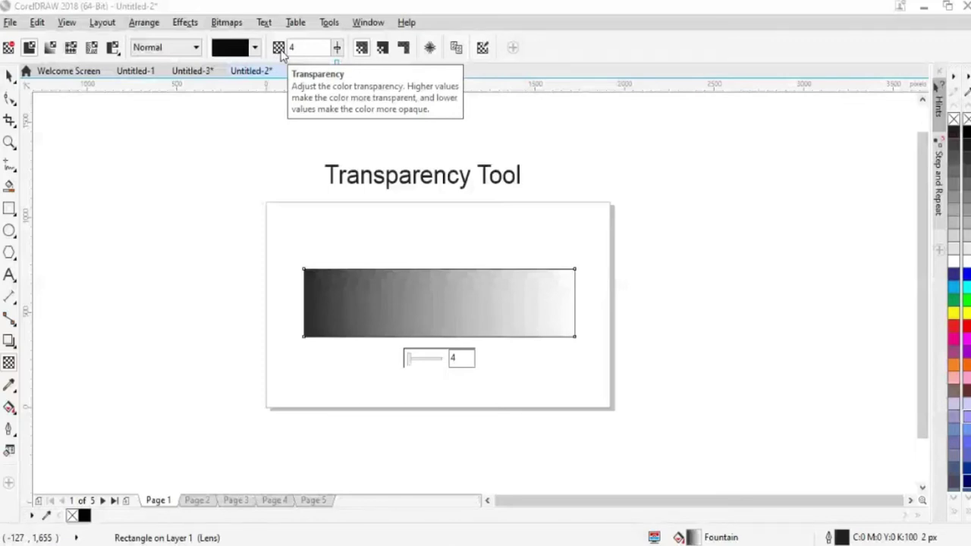
{"action": "left_click", "coordinate": [337, 49]}
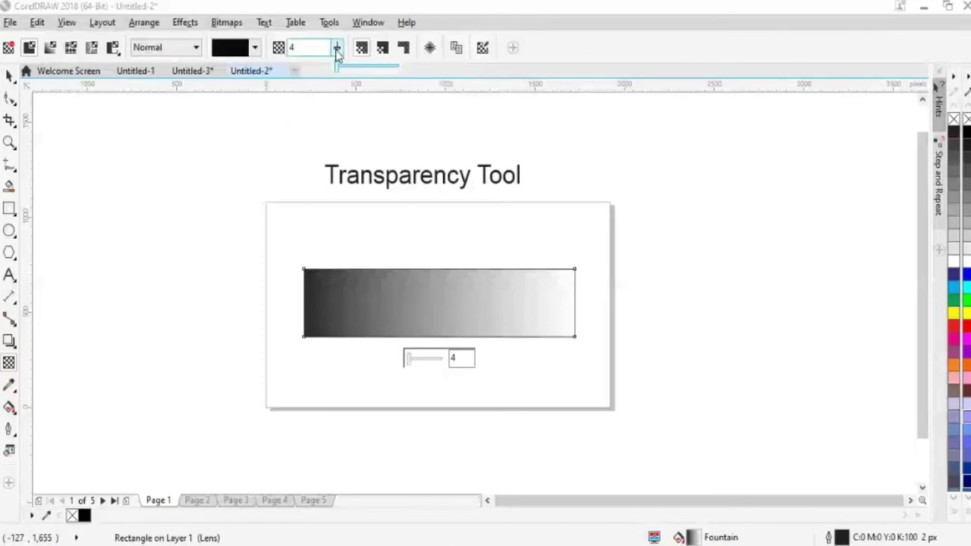
{"action": "mouse_move", "coordinate": [336, 74]}
{"action": "left_mouse_down"}
{"action": "mouse_move", "coordinate": [332, 67]}
{"action": "mouse_move", "coordinate": [339, 73]}
{"action": "left_mouse_up"}
{"action": "left_click", "coordinate": [337, 47]}
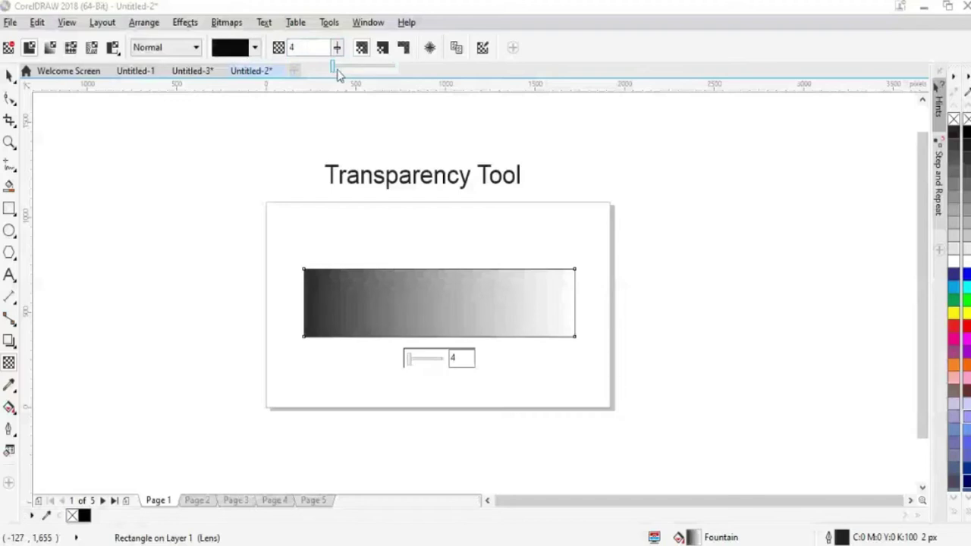
- Raise the rectangle's uniform transparency through 26 to 74 using the transparency slider
{"action": "left_click_drag", "start_coordinate": [338, 73], "coordinate": [351, 67]}
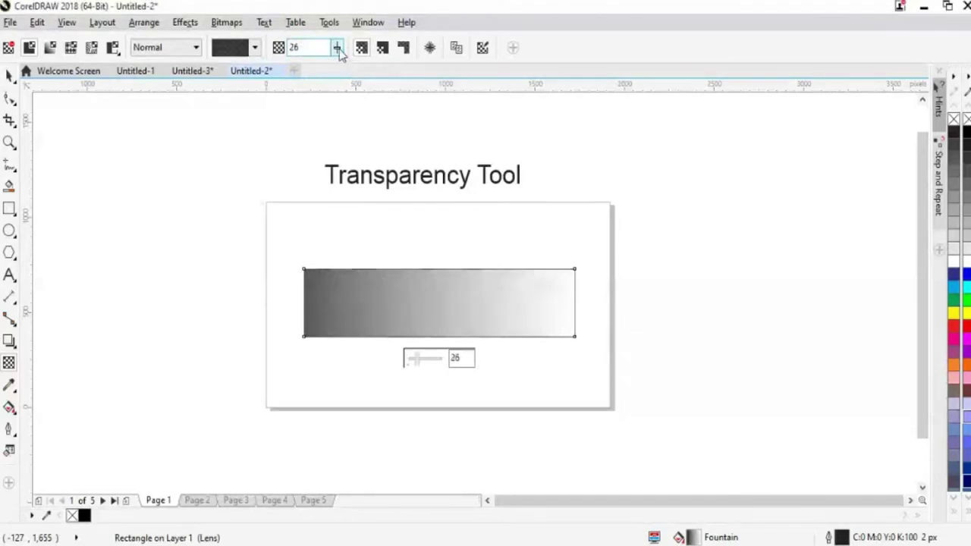
{"action": "left_click_drag", "start_coordinate": [338, 50], "coordinate": [351, 72]}
{"action": "left_click", "coordinate": [338, 48]}
{"action": "left_click", "coordinate": [338, 48]}
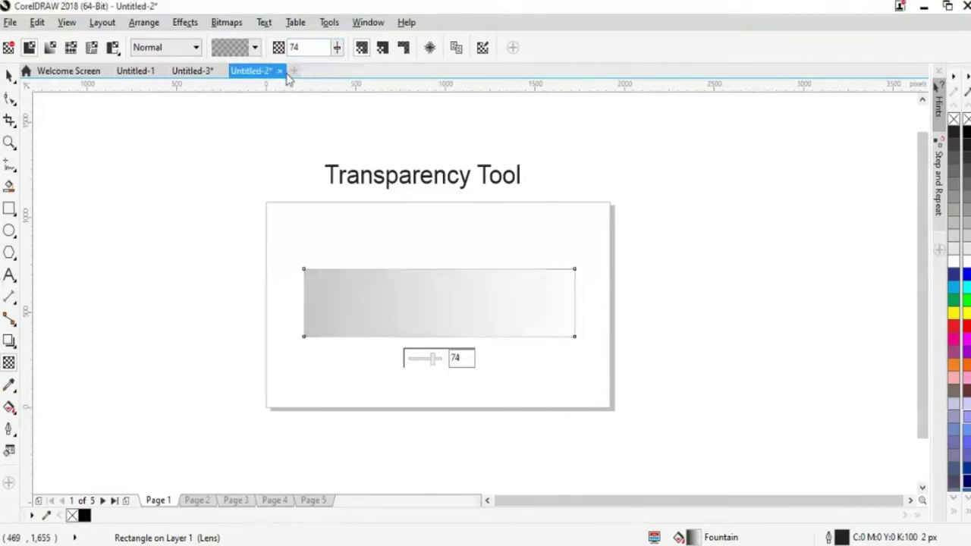
- Return the rectangle to the 5 transparency preset and raise its uniform transparency to 88
{"action": "left_click", "coordinate": [235, 47]}
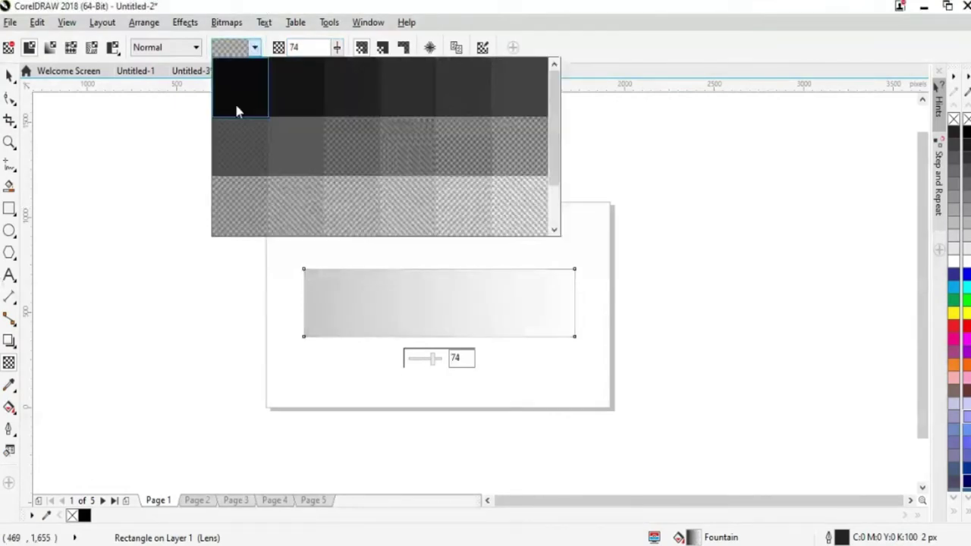
{"action": "left_click", "coordinate": [234, 101]}
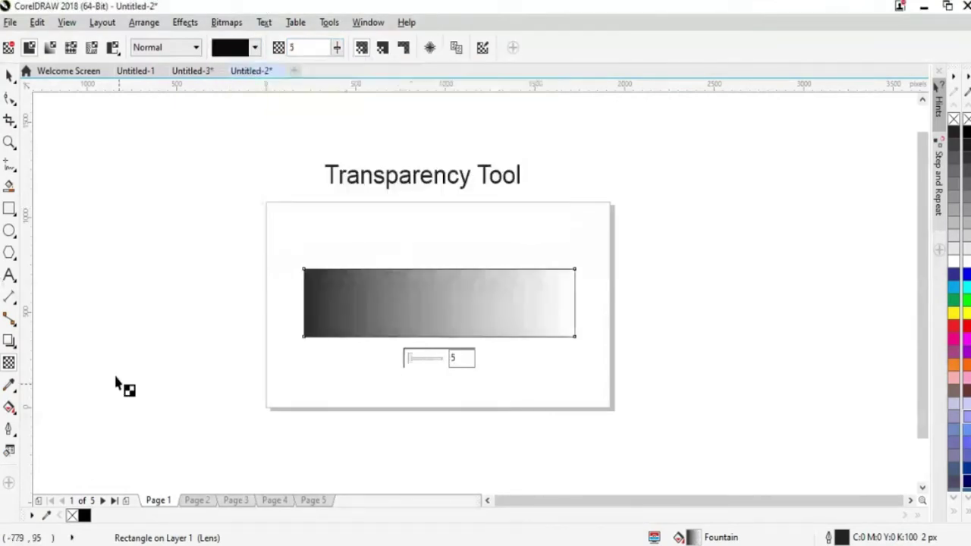
{"action": "left_click", "coordinate": [337, 48]}
{"action": "mouse_move", "coordinate": [338, 73]}
{"action": "left_mouse_down"}
{"action": "mouse_move", "coordinate": [367, 79]}
{"action": "mouse_move", "coordinate": [351, 74]}
{"action": "left_mouse_up"}
{"action": "left_click", "coordinate": [339, 49]}
{"action": "left_click", "coordinate": [337, 49]}
{"action": "left_click", "coordinate": [337, 48]}
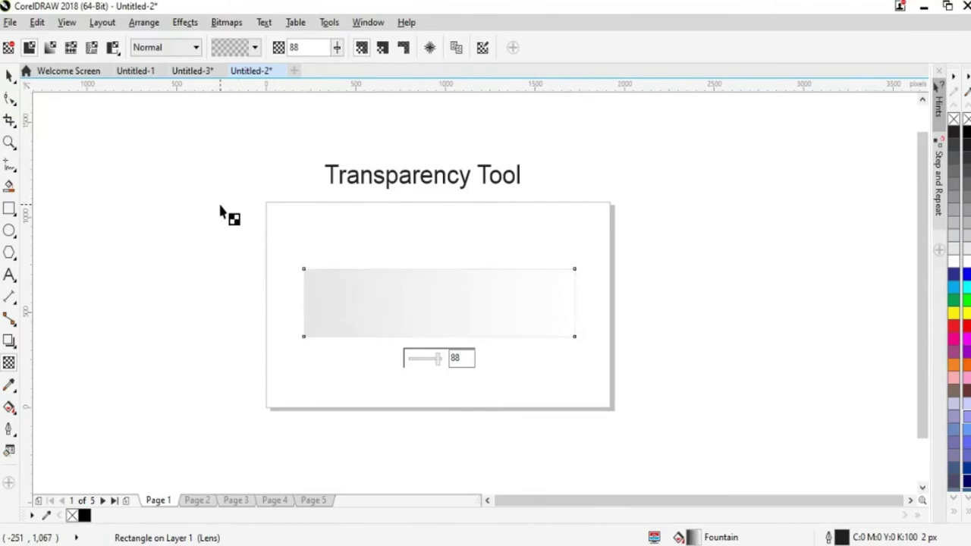
- Set the rectangle's uniform transparency to 70 and reselect it with the Transparency tool
{"action": "left_click", "coordinate": [9, 76]}
{"action": "left_click", "coordinate": [178, 279]}
{"action": "key", "text": "Tab"}
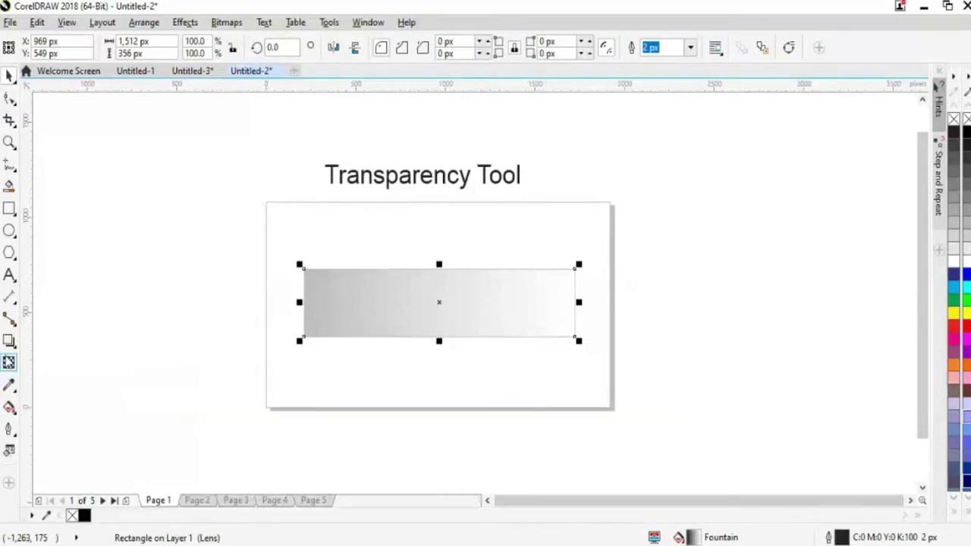
{"action": "left_click", "coordinate": [9, 365]}
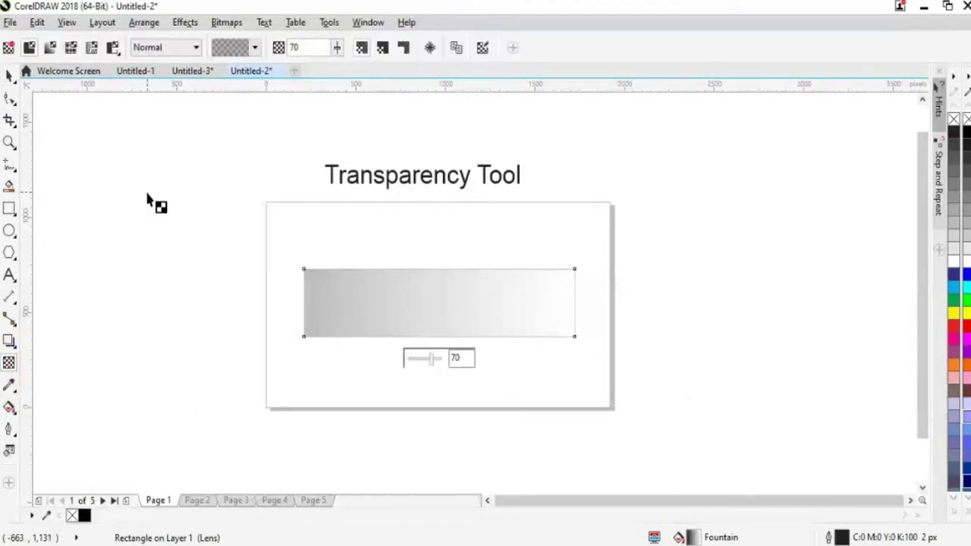
- Remove the rectangle's transparency, reapply the uniform transparency of 70, and return to the Pick tool
{"action": "left_click", "coordinate": [8, 49]}
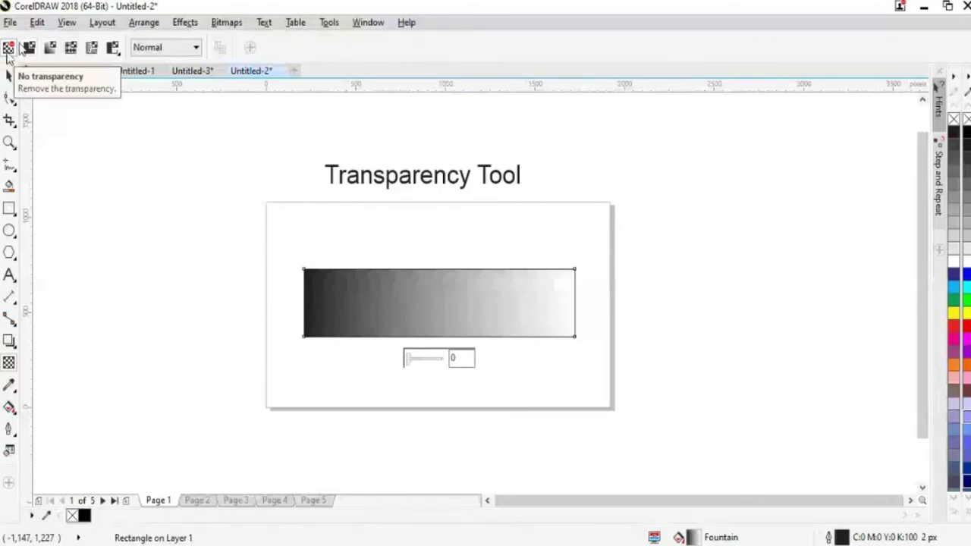
{"action": "left_click", "coordinate": [28, 47]}
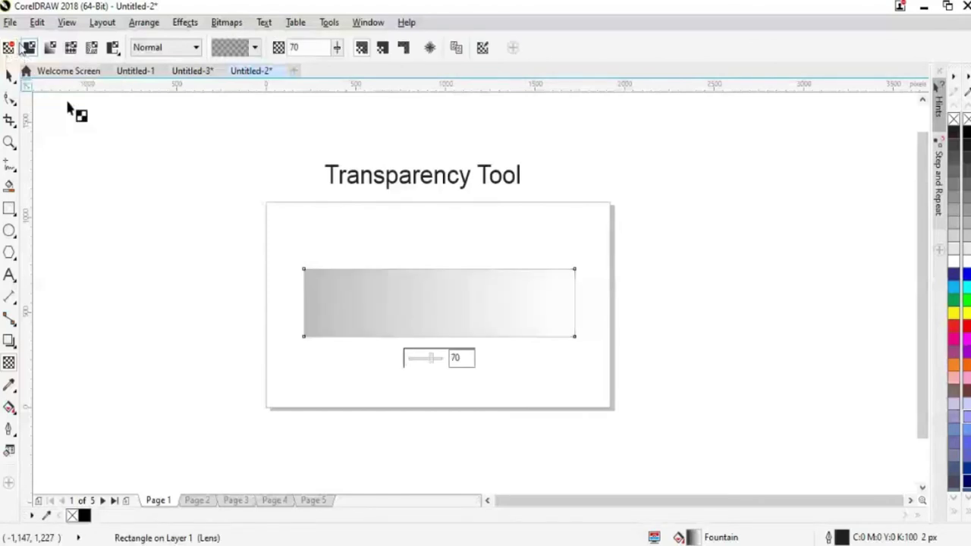
{"action": "left_click", "coordinate": [9, 76]}
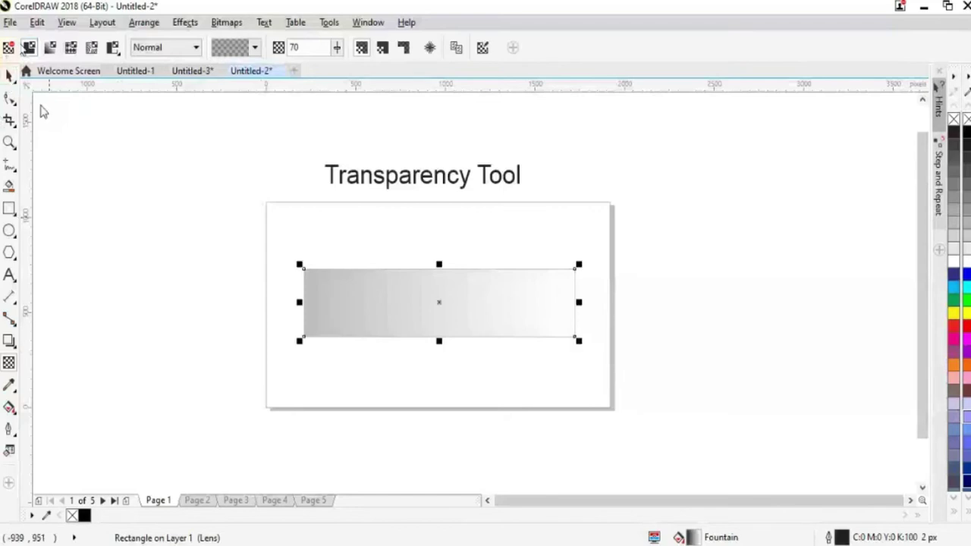
- Move the semi-transparent rectangle up into the upper part of the page, at X 902 px and Y 781 px, and deselect it
{"action": "left_click", "coordinate": [124, 155]}
{"action": "left_click_drag", "start_coordinate": [490, 299], "coordinate": [478, 255]}
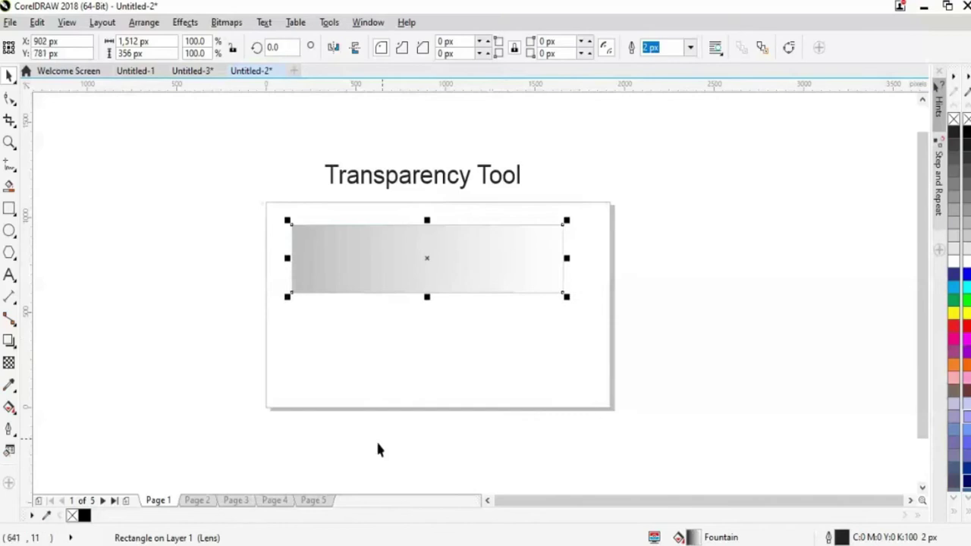
{"action": "left_click", "coordinate": [235, 363]}
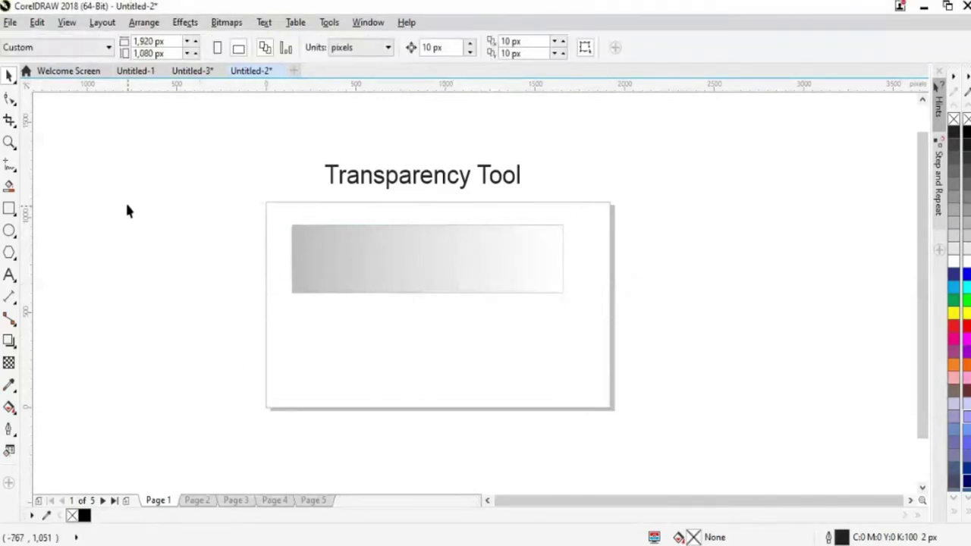
- Import the image 3.jpg and place it from the page's upper-left corner at about 1980 by 943 px
{"action": "key", "text": "alt+f"}
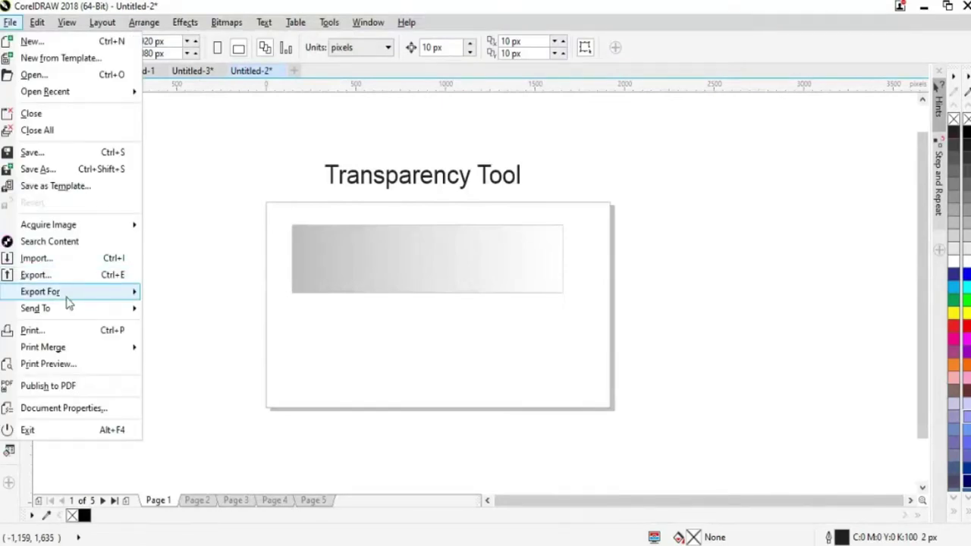
{"action": "left_click", "coordinate": [46, 258]}
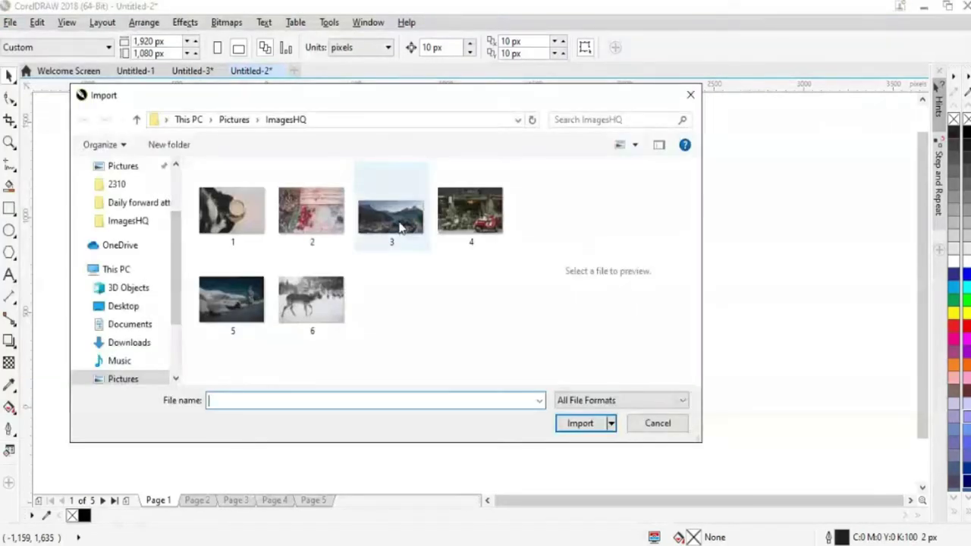
{"action": "left_click", "coordinate": [400, 227]}
{"action": "left_click", "coordinate": [580, 422]}
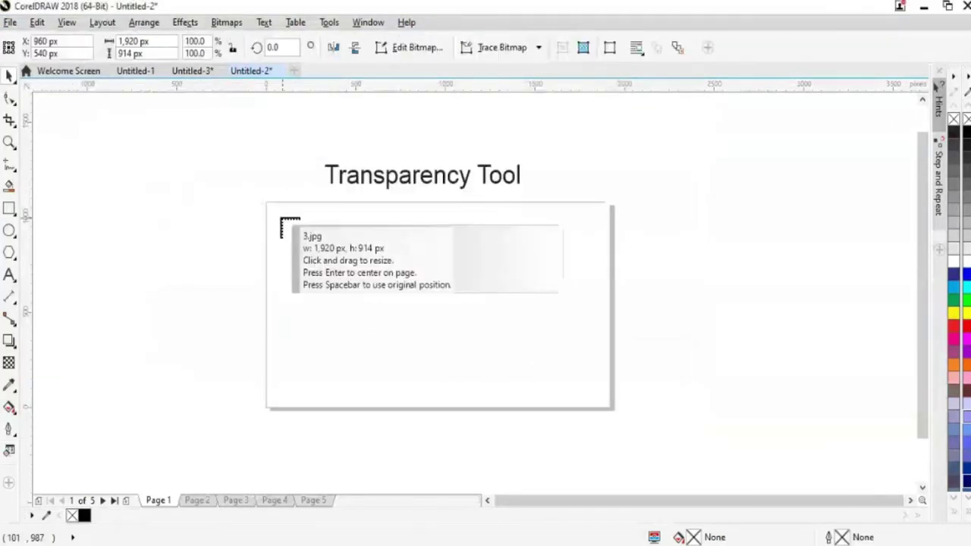
{"action": "left_click_drag", "start_coordinate": [266, 202], "coordinate": [636, 420]}
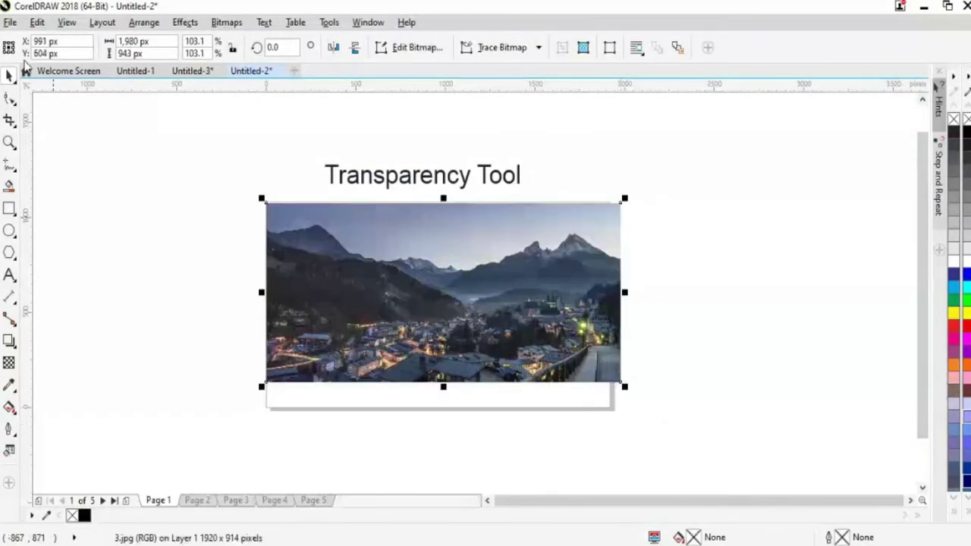
- Send the imported image behind the rectangle and move the rectangle left so it overlaps the image only partly, at X -162 px and Y 829 px
{"action": "key", "text": "Escape"}
{"action": "left_click", "coordinate": [428, 345]}
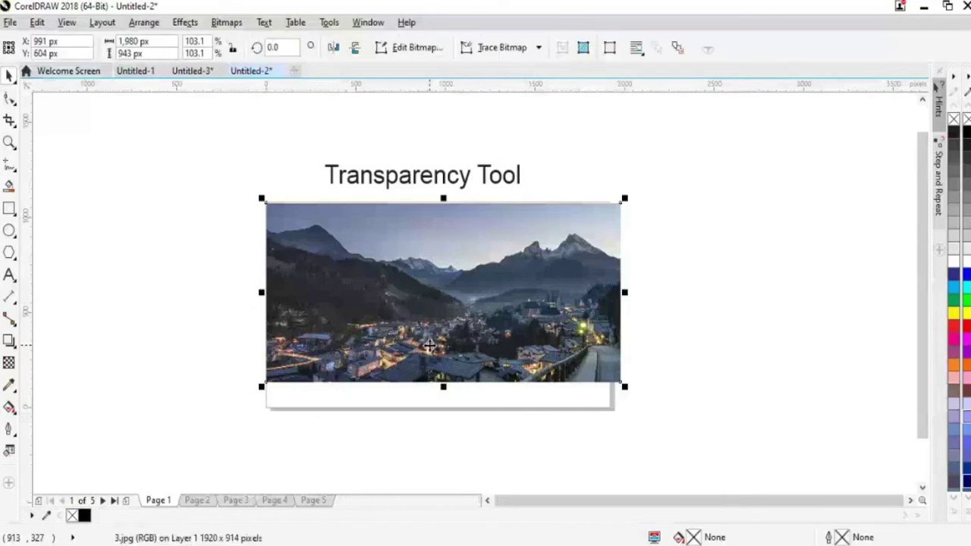
{"action": "key", "text": "Escape"}
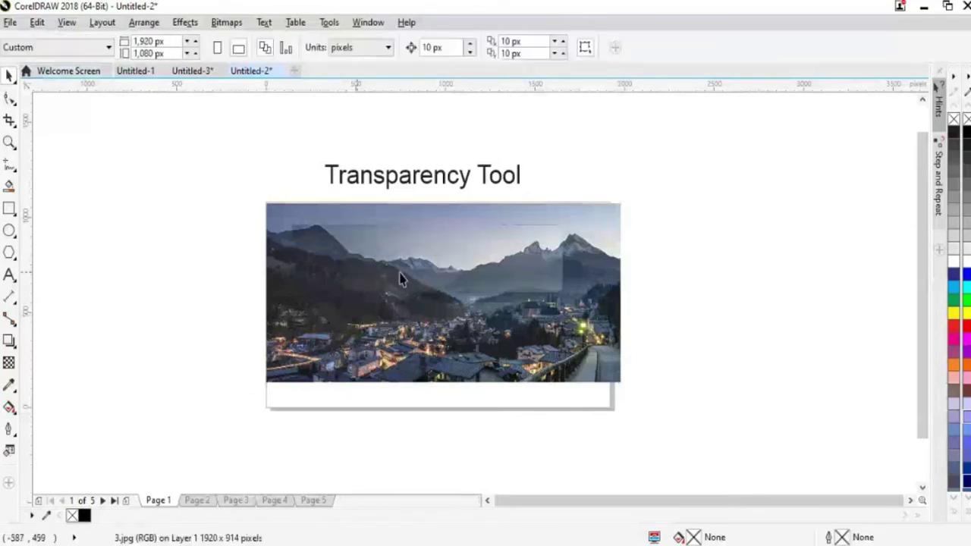
{"action": "key", "text": "ctrl+v"}
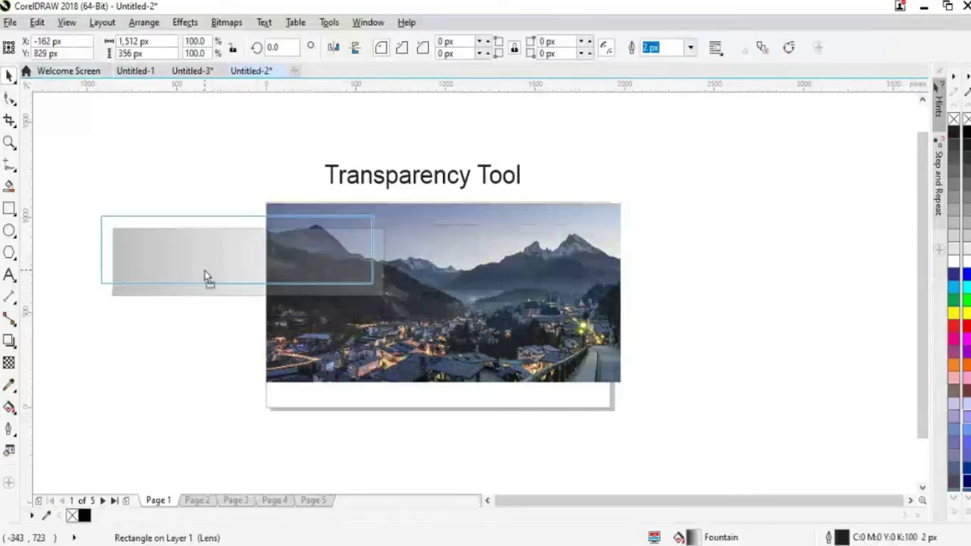
{"action": "left_click_drag", "start_coordinate": [205, 277], "coordinate": [205, 277]}
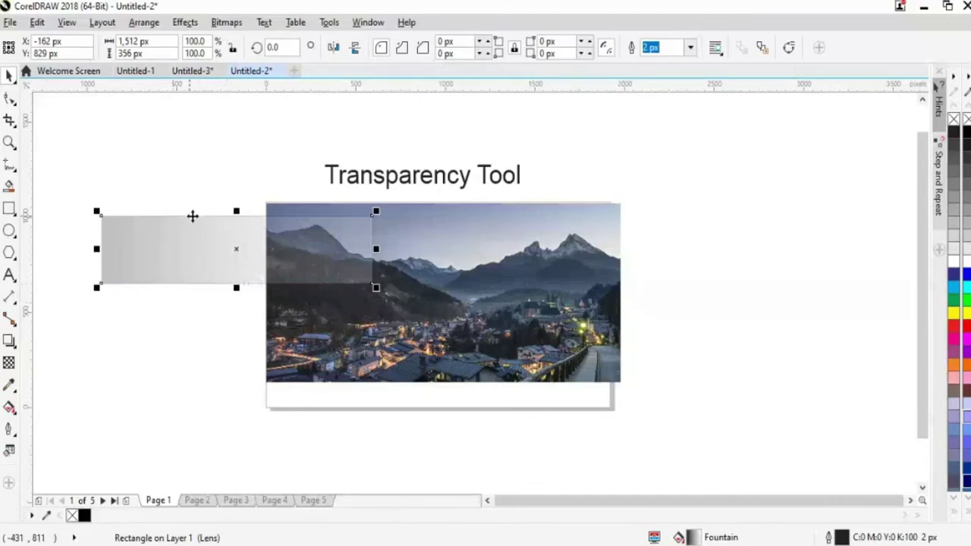
- Set the rectangle's uniform transparency to 0 and apply a horizontal fountain transparency across it, ending at 100
{"action": "left_click", "coordinate": [9, 409]}
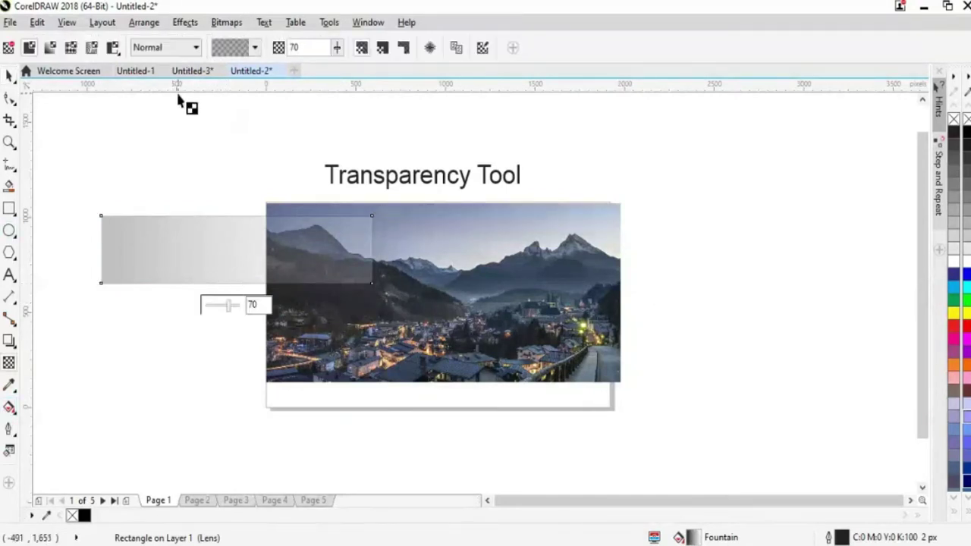
{"action": "left_click", "coordinate": [28, 47]}
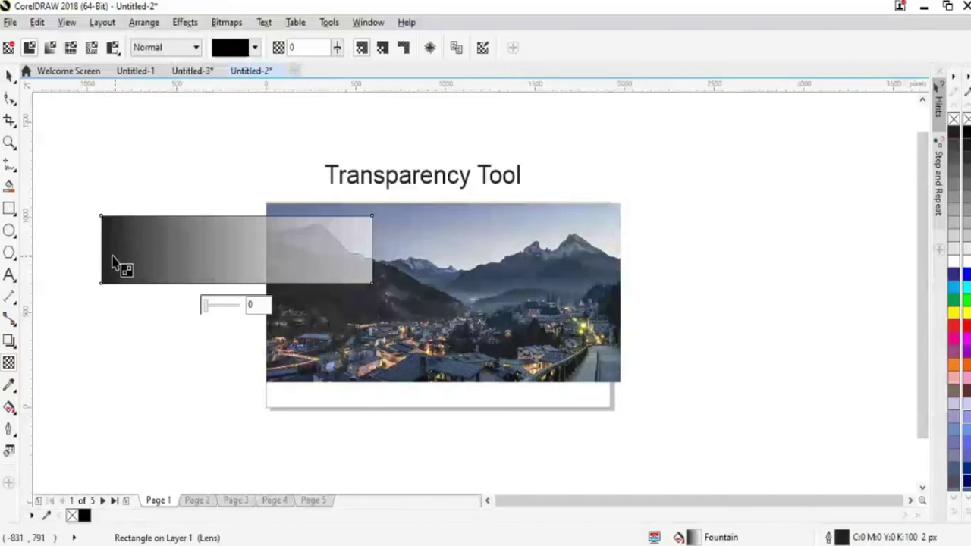
{"action": "left_click_drag", "start_coordinate": [112, 263], "coordinate": [362, 253]}
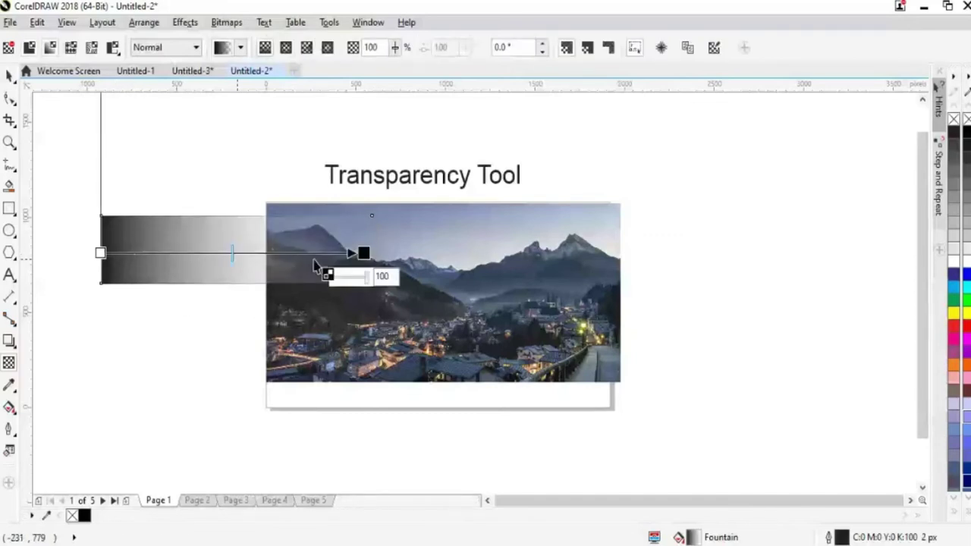
{"action": "key", "text": "space"}
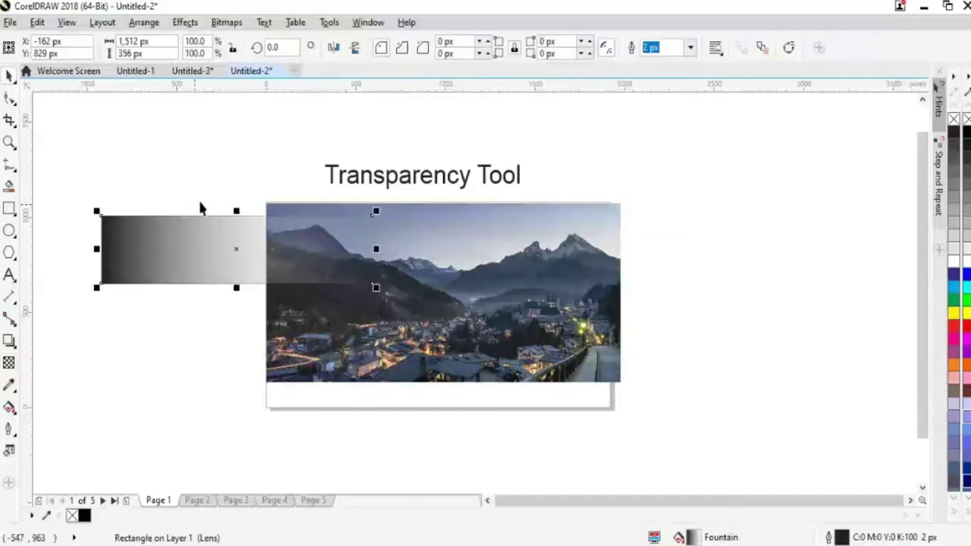
{"action": "key", "text": "space"}
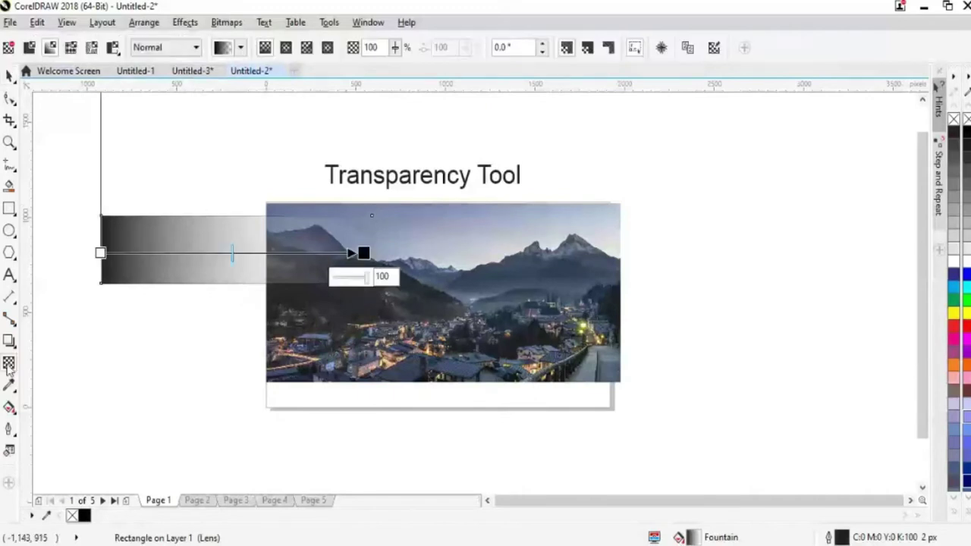
- Set the end node of the rectangle's fountain transparency to 0
{"action": "key", "text": "BackSpace"}
{"action": "key", "text": "BackSpace"}
{"action": "key", "text": "BackSpace"}
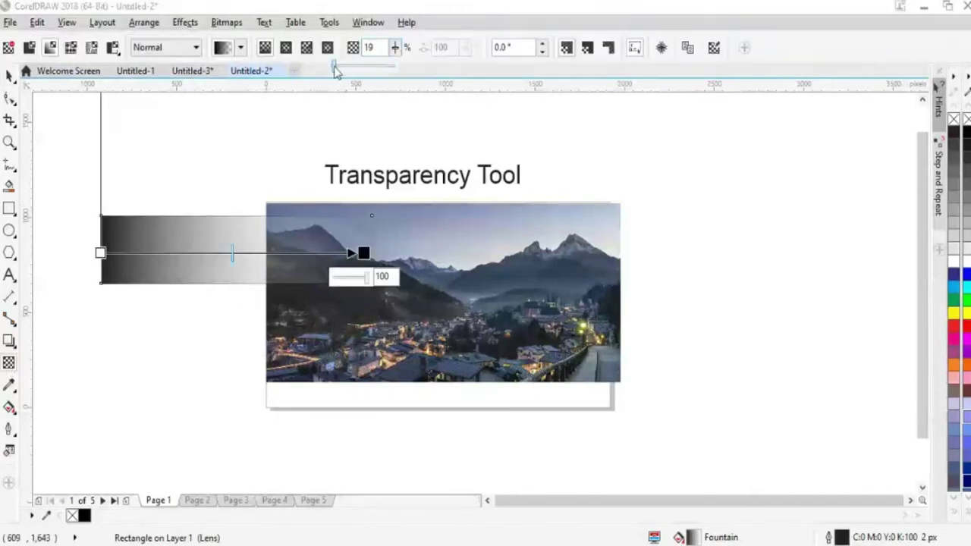
{"action": "type", "text": "0"}
{"action": "key", "text": "Return"}
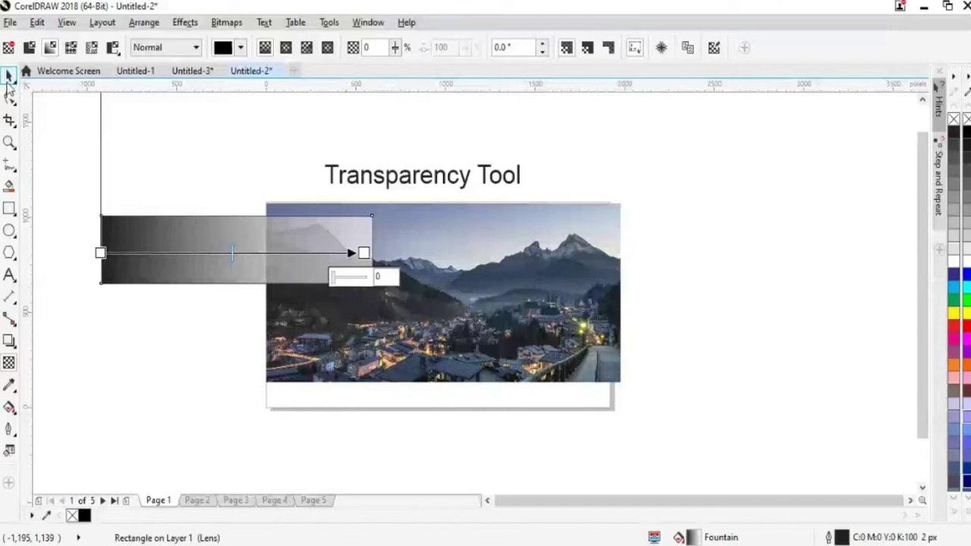
- Move the rectangle onto the upper-left part of the image and widen it to about 1970 px to span the image's width
{"action": "left_click", "coordinate": [9, 75]}
{"action": "left_click_drag", "start_coordinate": [191, 265], "coordinate": [357, 254]}
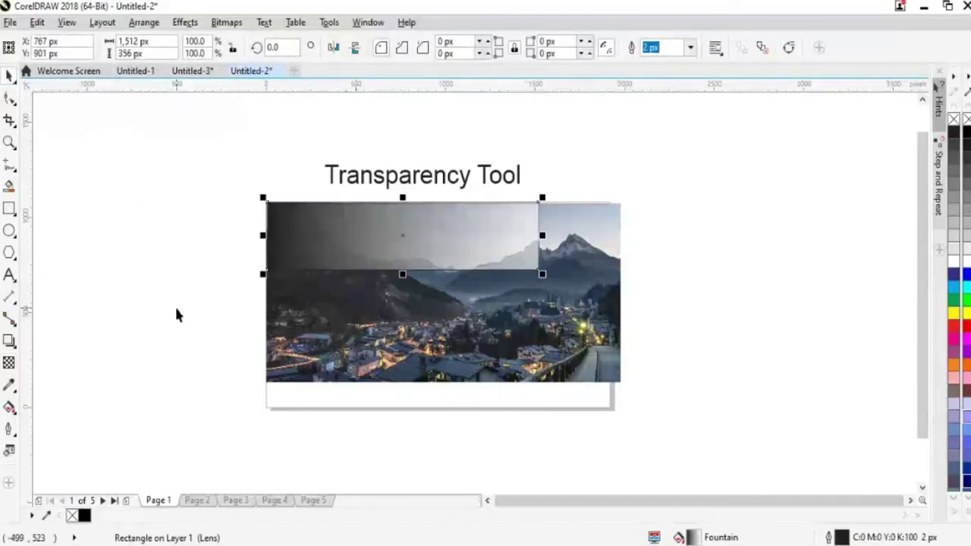
{"action": "left_click_drag", "start_coordinate": [540, 237], "coordinate": [624, 235]}
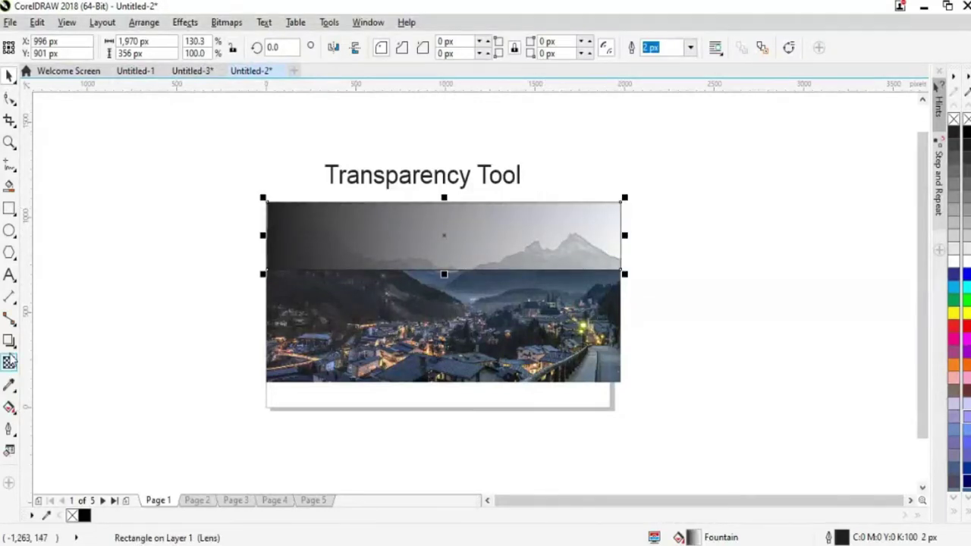
- Switch the rectangle to uniform transparency, raise it to 24 and on to 43, and deselect the rectangle
{"action": "left_click", "coordinate": [9, 362]}
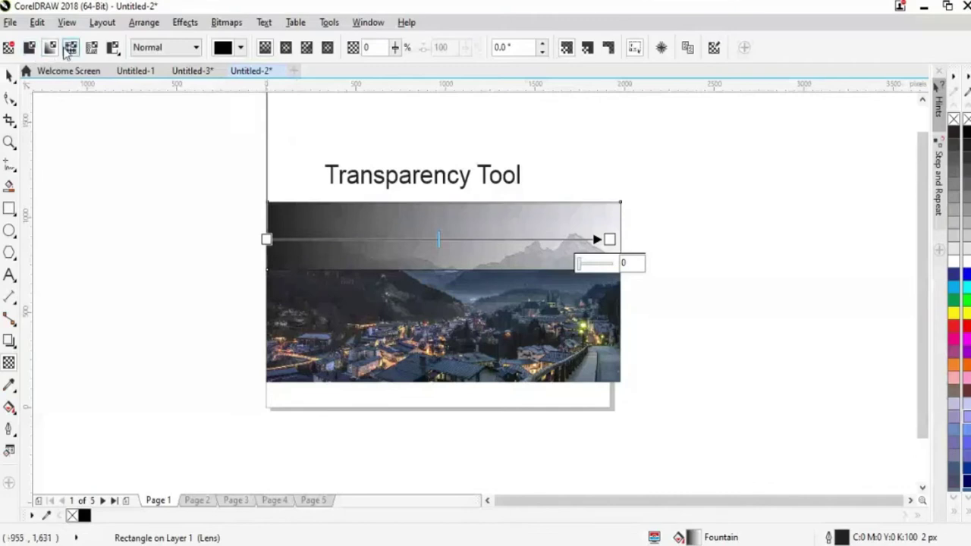
{"action": "left_click", "coordinate": [29, 47]}
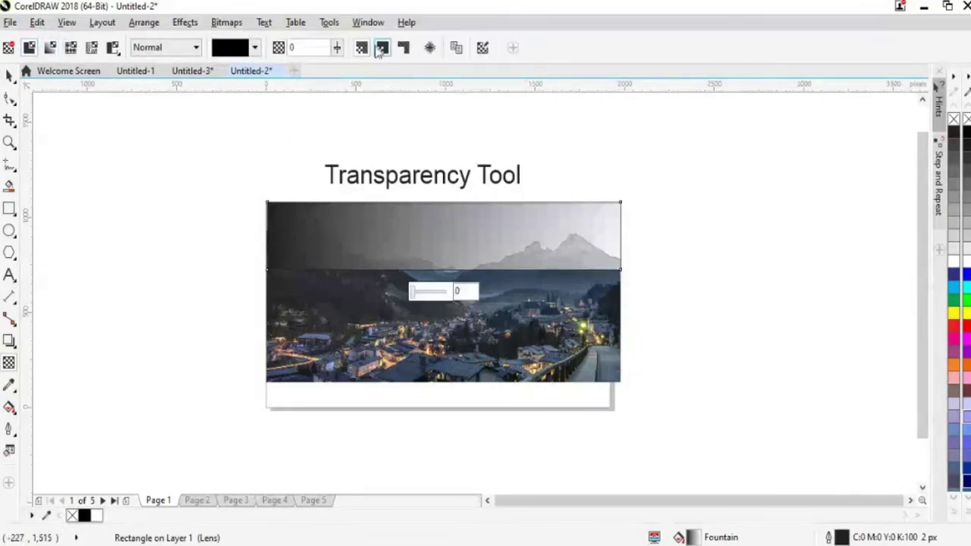
{"action": "left_click", "coordinate": [337, 48]}
{"action": "left_click_drag", "start_coordinate": [342, 73], "coordinate": [341, 72]}
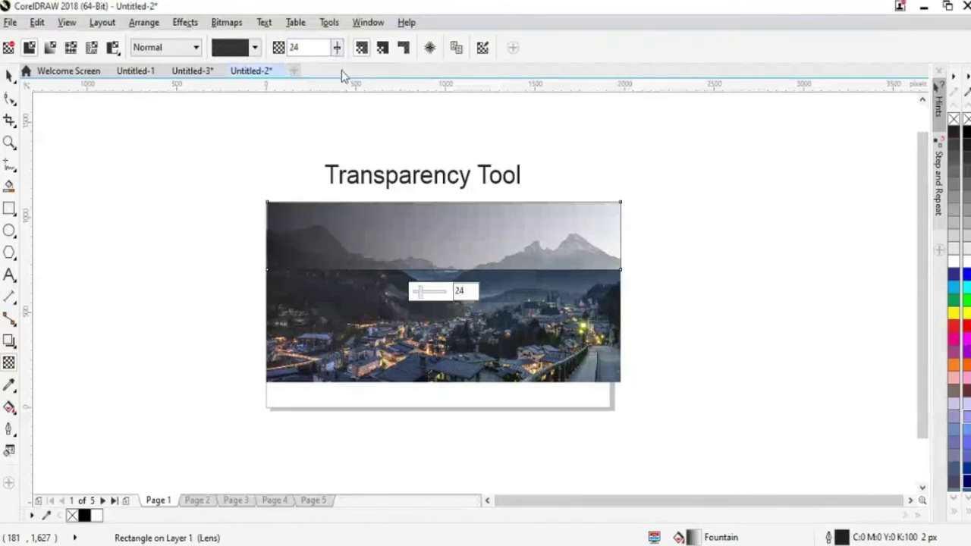
{"action": "left_click", "coordinate": [342, 49]}
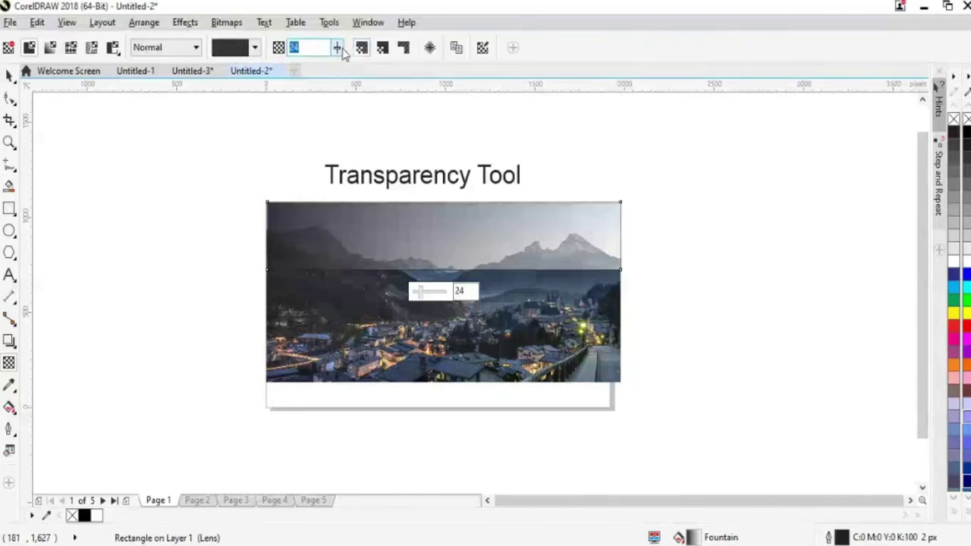
{"action": "left_click", "coordinate": [342, 49]}
{"action": "left_click_drag", "start_coordinate": [342, 66], "coordinate": [347, 68]}
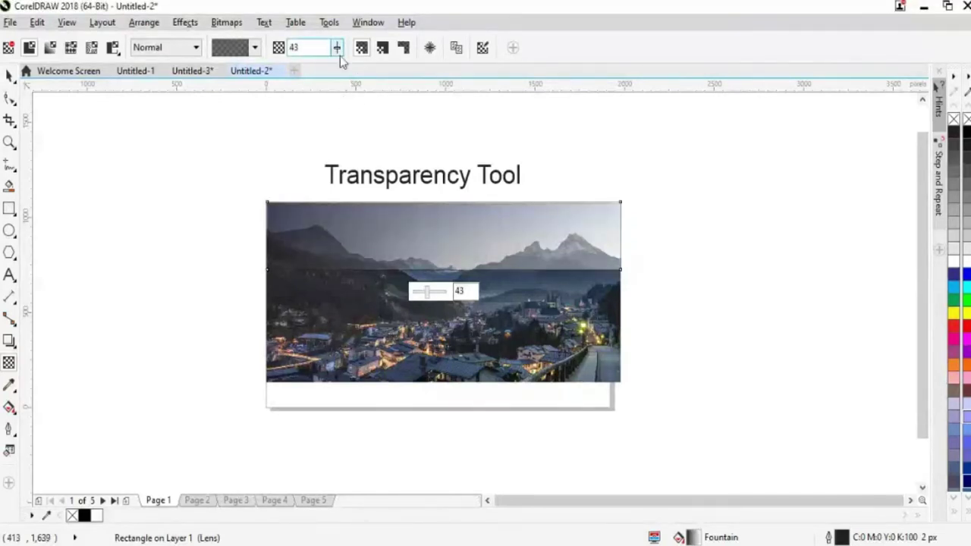
{"action": "left_click", "coordinate": [9, 75]}
{"action": "left_click", "coordinate": [125, 221]}
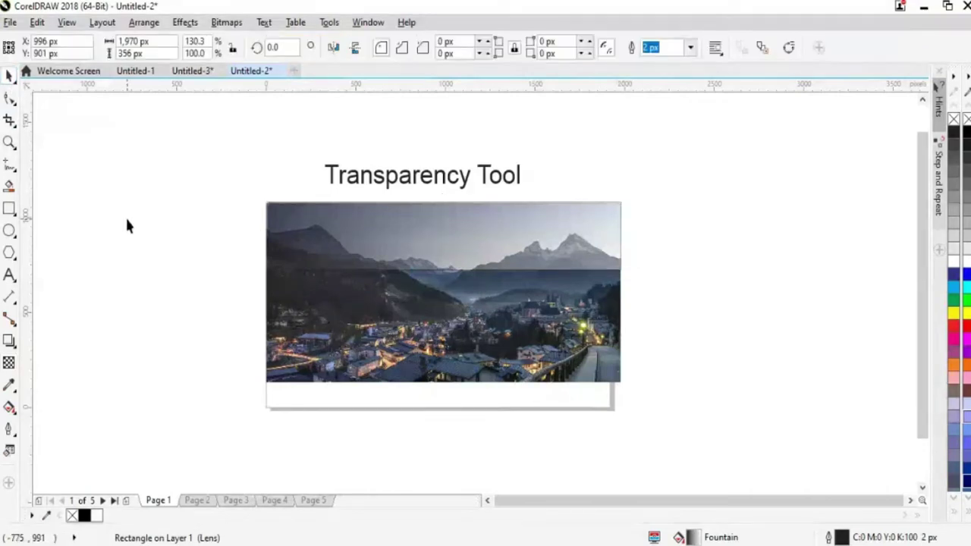
- Duplicate the transparent rectangle and nudge the copy down directly below the original, to Y 562 px
{"action": "left_click", "coordinate": [373, 255]}
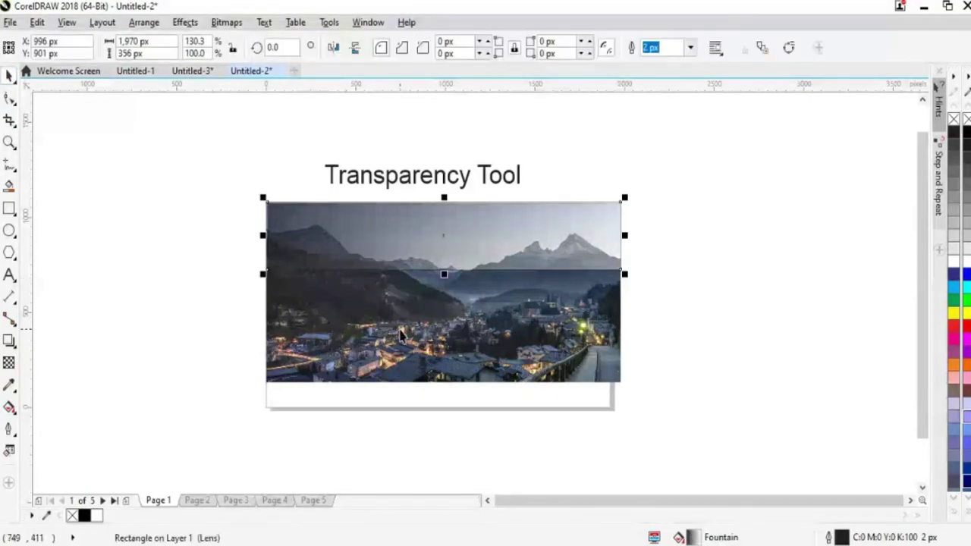
{"action": "key", "text": "Up"}
{"action": "key", "text": "Up"}
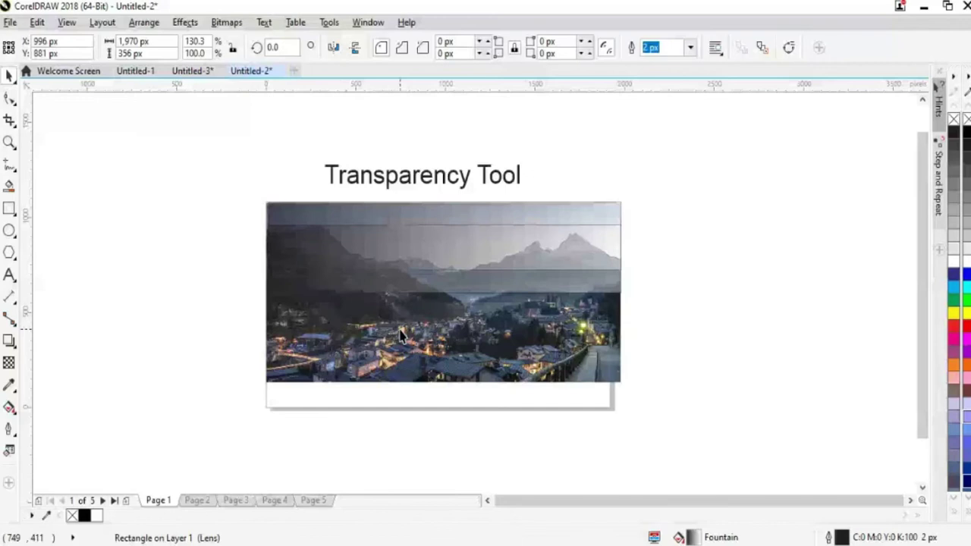
{"action": "key", "text": "Down"}
{"action": "key", "text": "Down"}
{"action": "key", "text": "Down"}
{"action": "key", "text": "Down"}
{"action": "key", "text": "Down"}
{"action": "key", "text": "Down"}
{"action": "key", "text": "Down"}
{"action": "key", "text": "Down"}
{"action": "key", "text": "Down"}
{"action": "key", "text": "Down"}
{"action": "key", "text": "Down"}
{"action": "key", "text": "Down"}
{"action": "key", "text": "Down"}
{"action": "key", "text": "Down"}
{"action": "key", "text": "Down"}
{"action": "key", "text": "Down"}
{"action": "key", "text": "Down"}
{"action": "key", "text": "Down"}
{"action": "key", "text": "Down"}
{"action": "key", "text": "Down"}
{"action": "key", "text": "Up"}
{"action": "key", "text": "Up"}
{"action": "left_click", "coordinate": [191, 377]}
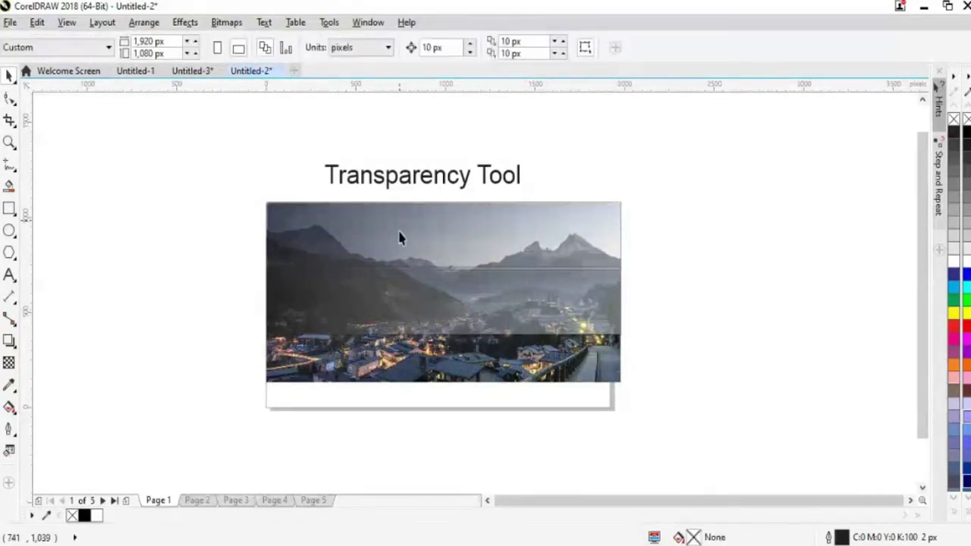
- Set the outline width of both the upper and the lower rectangle to None
{"action": "left_click", "coordinate": [400, 238]}
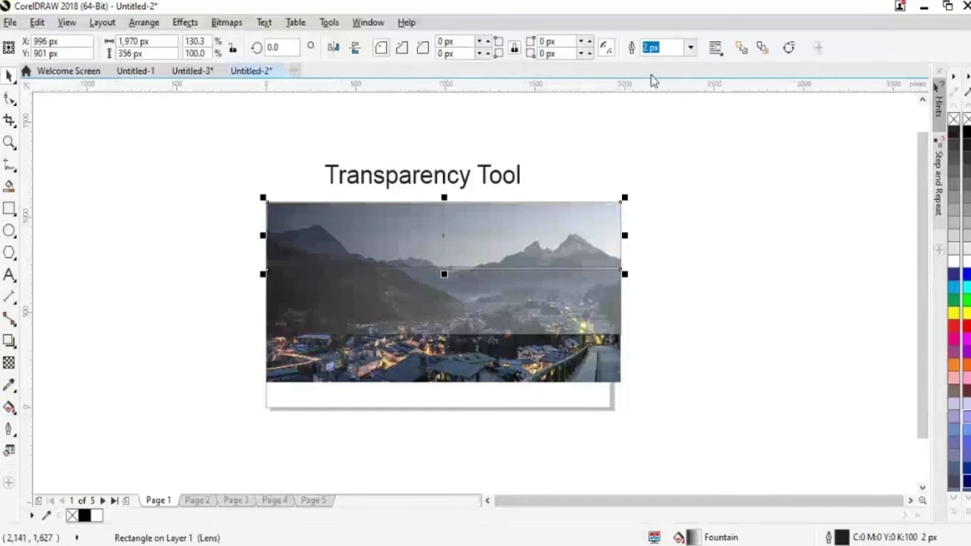
{"action": "left_click", "coordinate": [691, 47]}
{"action": "left_click", "coordinate": [651, 61]}
{"action": "left_click", "coordinate": [549, 329]}
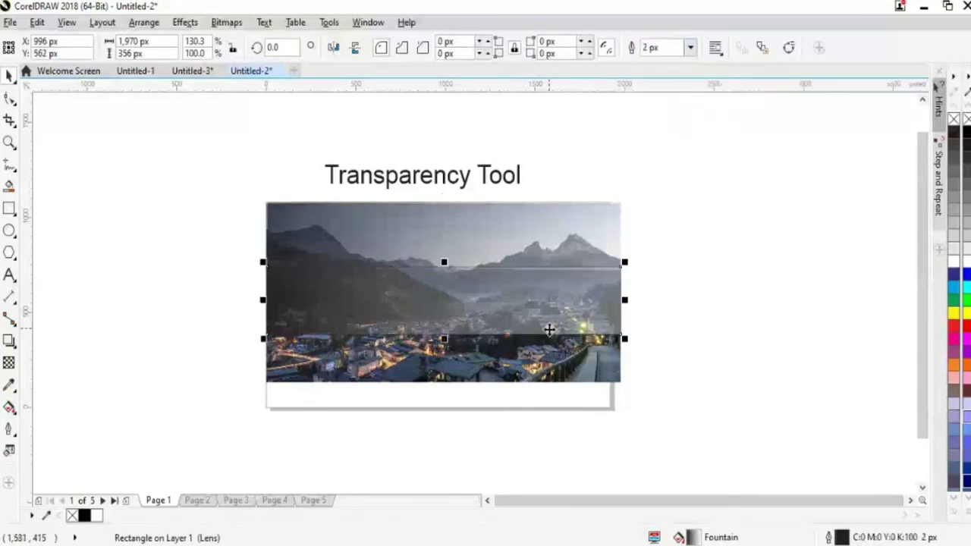
{"action": "left_click", "coordinate": [690, 47]}
{"action": "left_click", "coordinate": [651, 60]}
{"action": "left_click", "coordinate": [549, 329]}
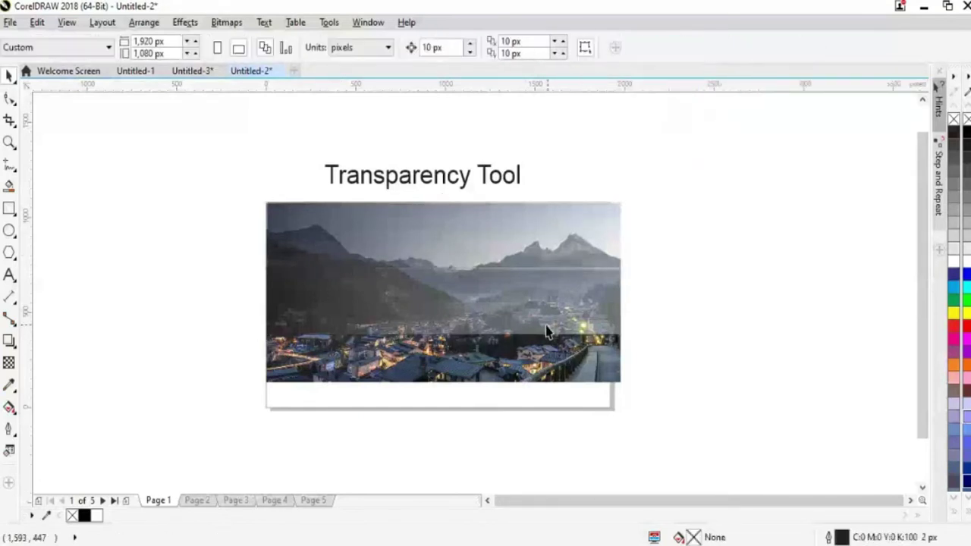
- Change the black start node of the lower rectangle's fountain fill to dark red, C 22, M 100, Y 73, K 16
{"action": "left_click", "coordinate": [279, 343]}
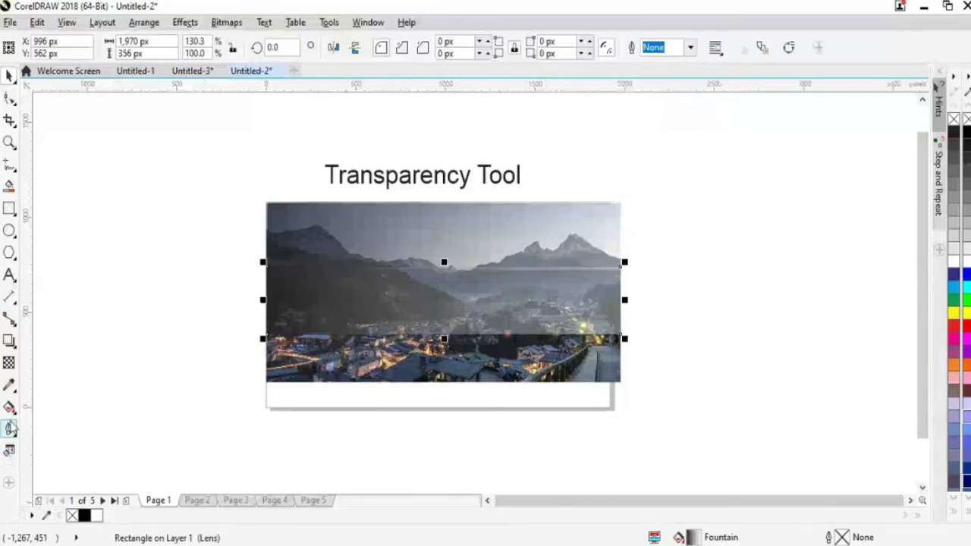
{"action": "left_click", "coordinate": [10, 407]}
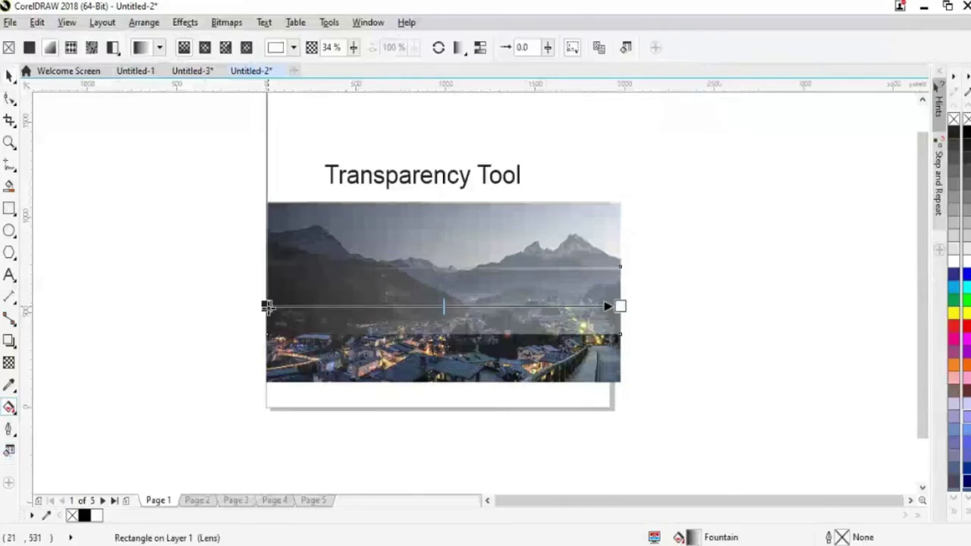
{"action": "left_click", "coordinate": [267, 308]}
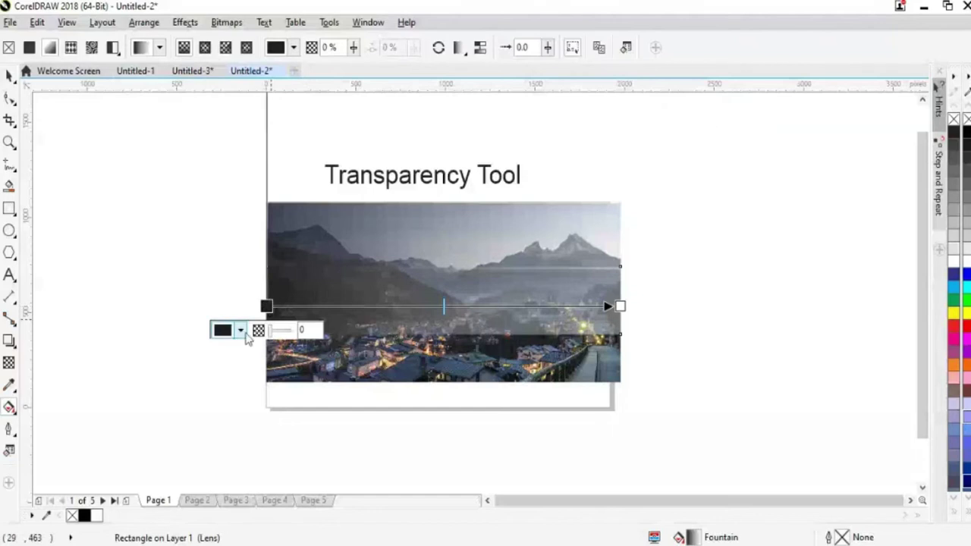
{"action": "left_click", "coordinate": [241, 331]}
{"action": "left_click", "coordinate": [244, 339]}
{"action": "left_click", "coordinate": [244, 338]}
{"action": "left_click", "coordinate": [282, 463]}
{"action": "left_click", "coordinate": [296, 438]}
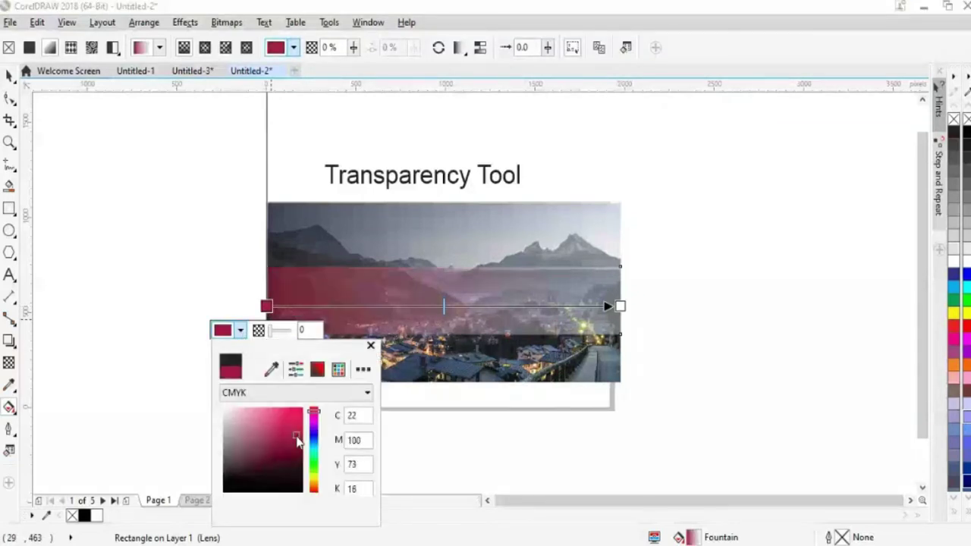
- Brighten the start node of the lower rectangle's fountain fill to crimson and change its white end node to very dark red
{"action": "left_click_drag", "start_coordinate": [297, 439], "coordinate": [300, 422]}
{"action": "left_click", "coordinate": [169, 405]}
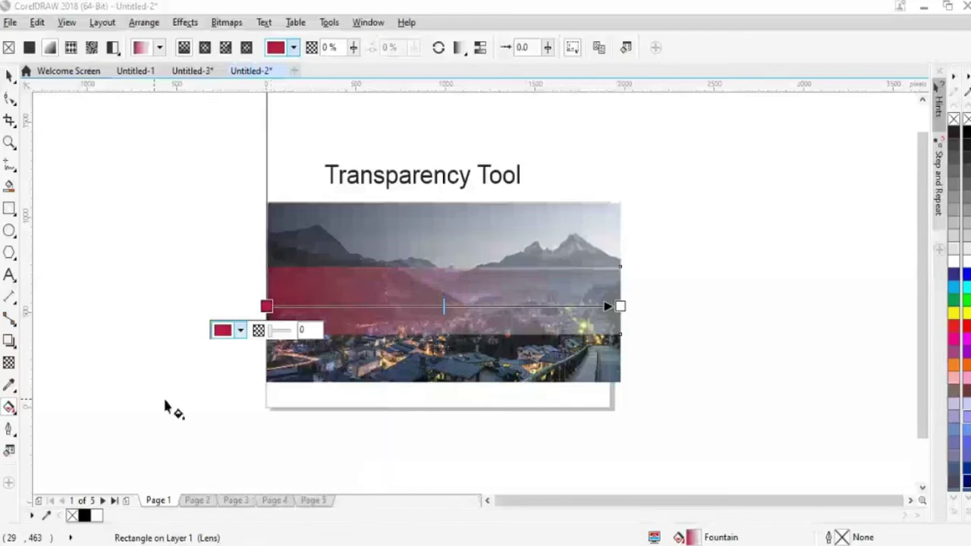
{"action": "left_click", "coordinate": [620, 306]}
{"action": "left_click", "coordinate": [594, 330]}
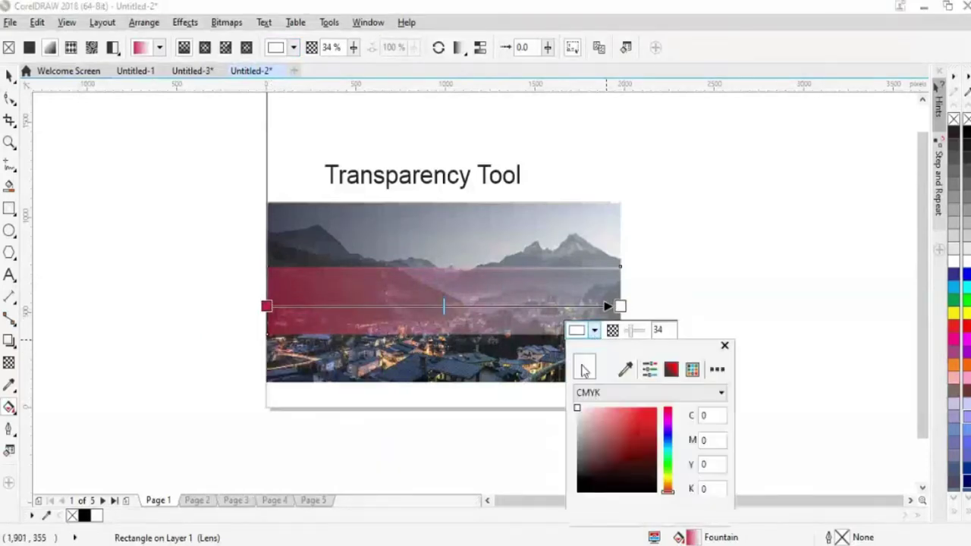
{"action": "left_click", "coordinate": [615, 450]}
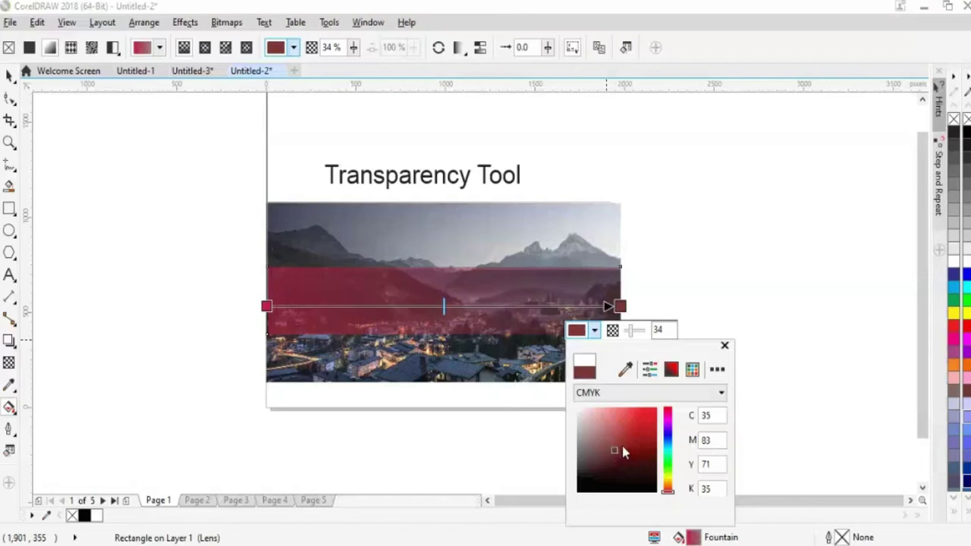
{"action": "left_click_drag", "start_coordinate": [618, 455], "coordinate": [628, 464]}
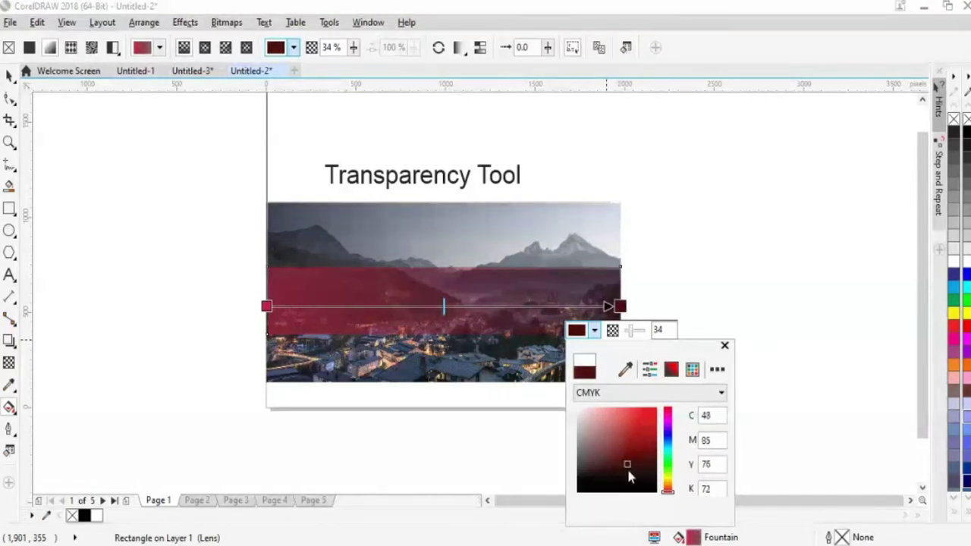
{"action": "key", "text": "Escape"}
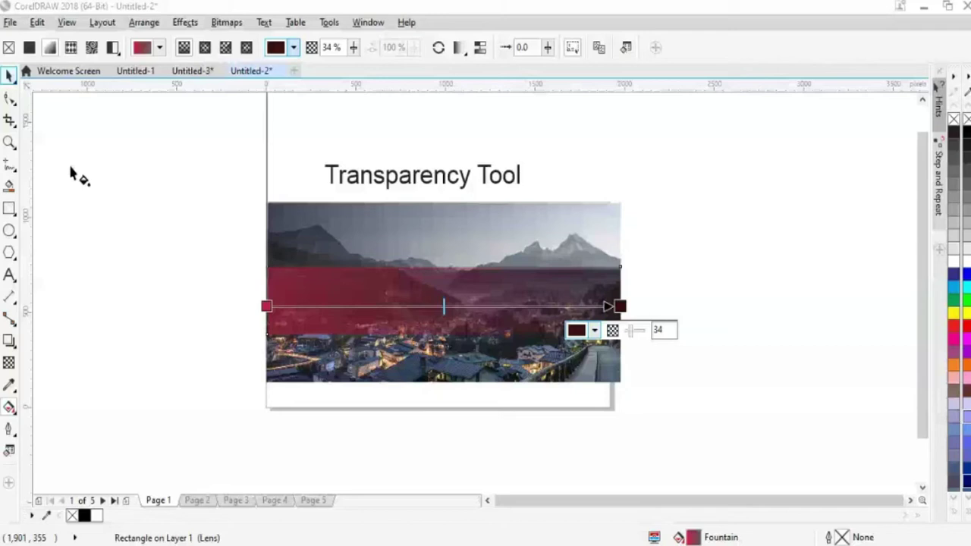
- Lower the lower rectangle's uniform transparency to 17 and on to 2, and deselect the rectangle
{"action": "left_click", "coordinate": [29, 47]}
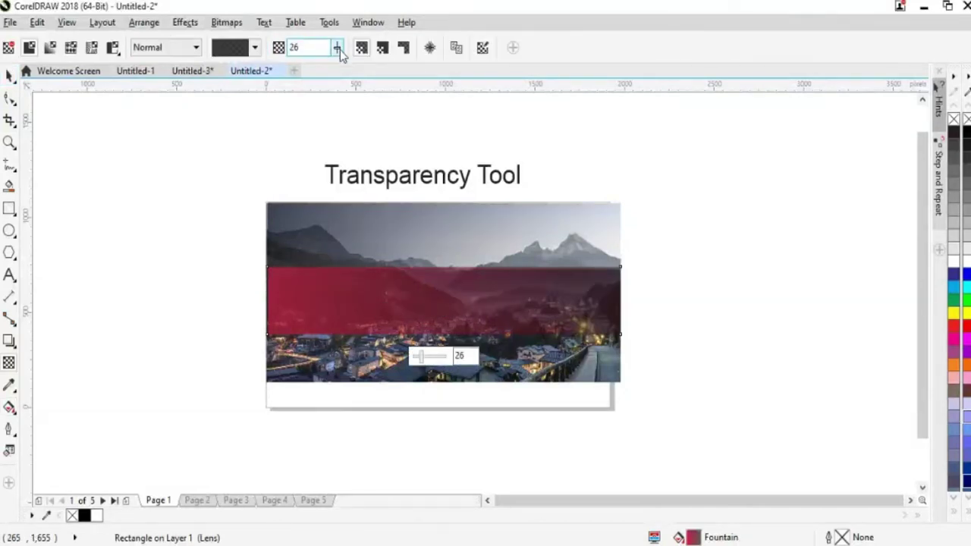
{"action": "left_click_drag", "start_coordinate": [337, 48], "coordinate": [337, 76]}
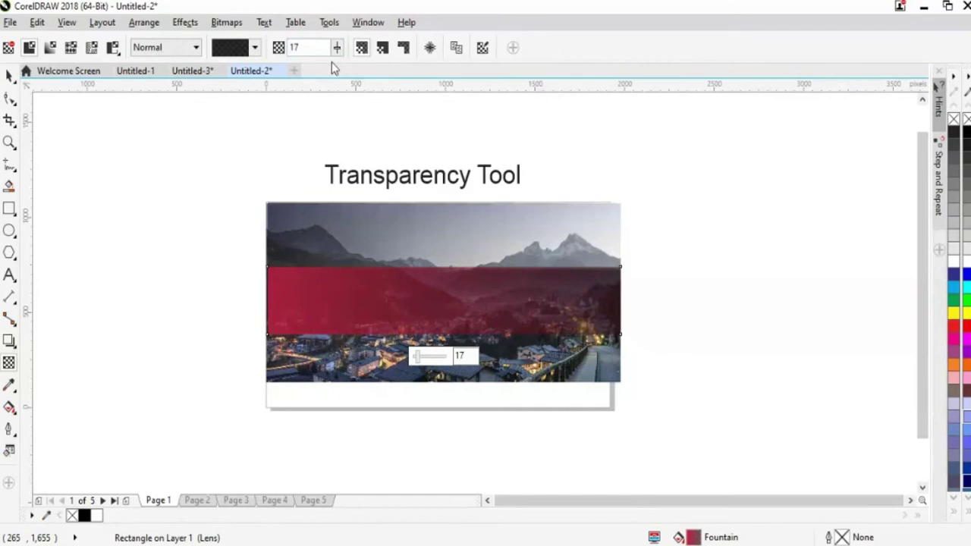
{"action": "left_click_drag", "start_coordinate": [336, 49], "coordinate": [337, 82]}
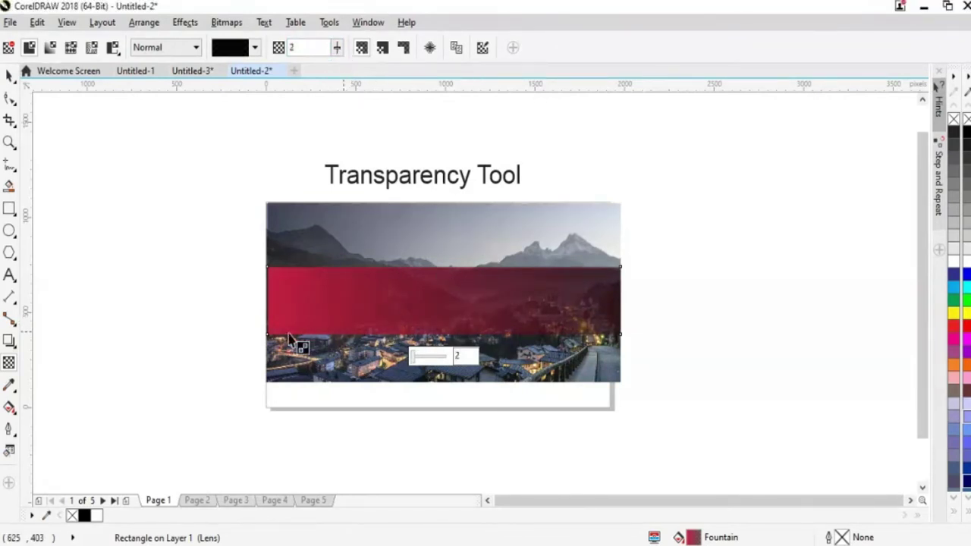
{"action": "left_click", "coordinate": [9, 76]}
{"action": "left_click", "coordinate": [376, 309]}
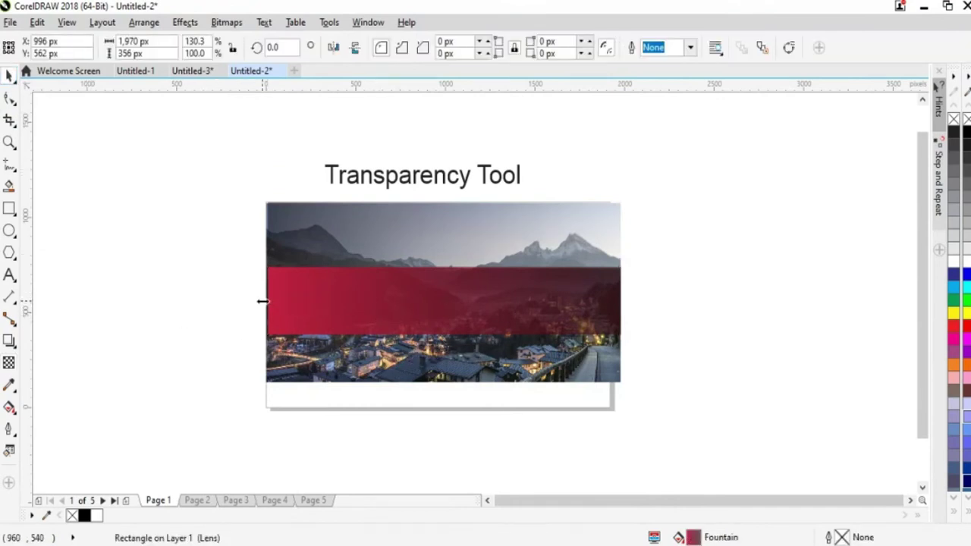
{"action": "left_click", "coordinate": [223, 319]}
- Select the red rectangle and examine the end and start nodes of its fountain fill
{"action": "left_click", "coordinate": [360, 298]}
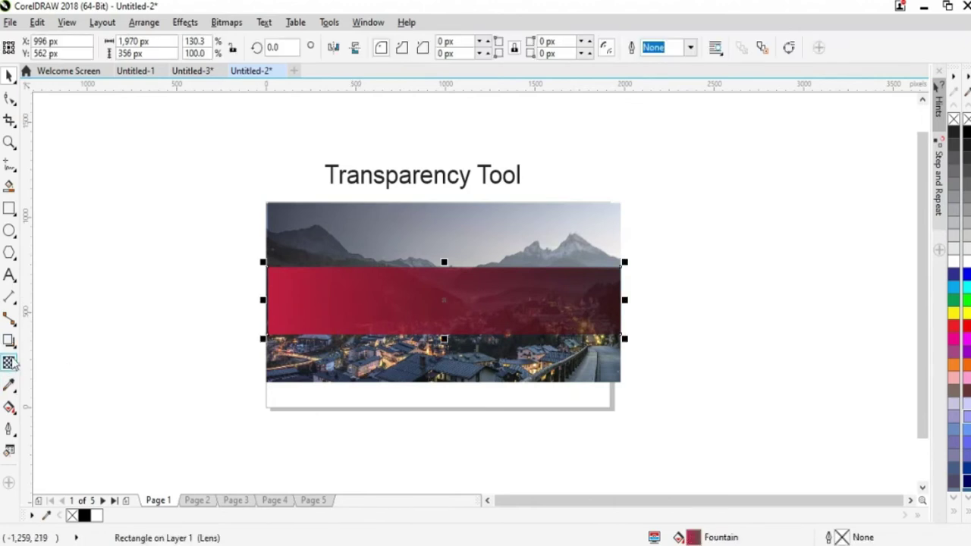
{"action": "right_click", "coordinate": [9, 413]}
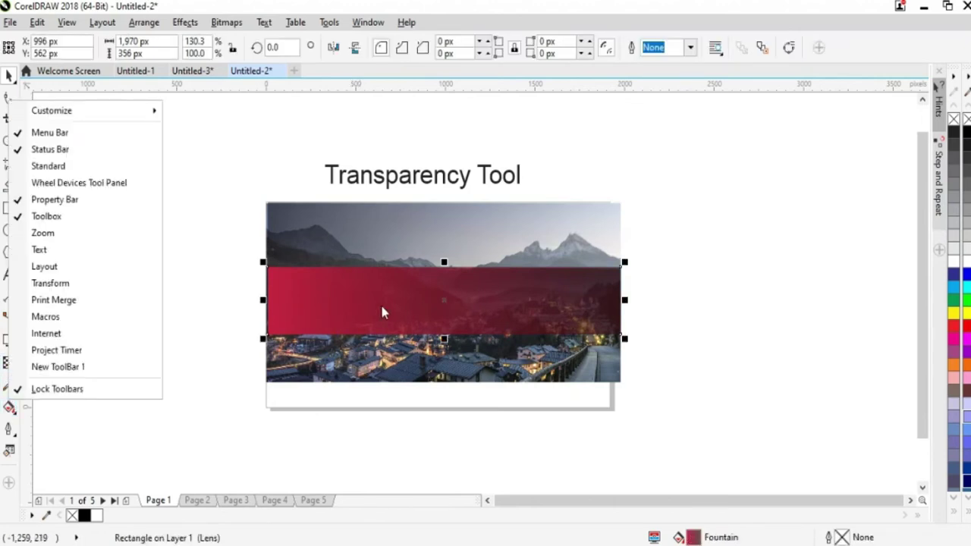
{"action": "left_click", "coordinate": [58, 427]}
{"action": "left_click", "coordinate": [9, 407]}
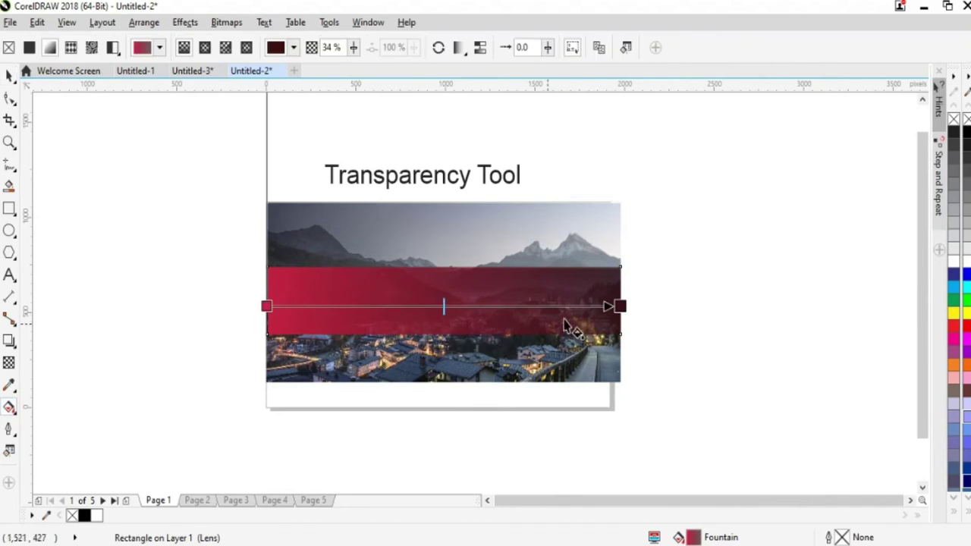
{"action": "left_click", "coordinate": [619, 306]}
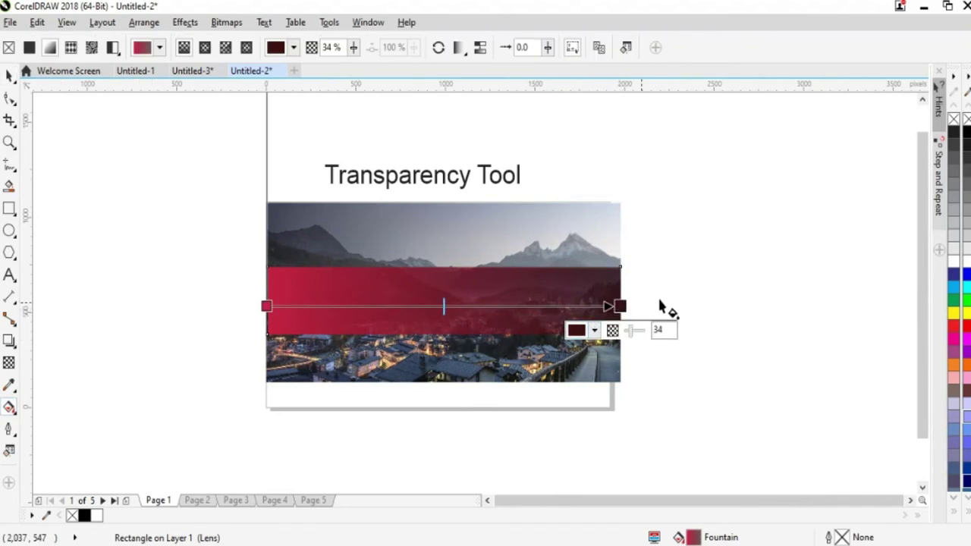
{"action": "left_click", "coordinate": [266, 305]}
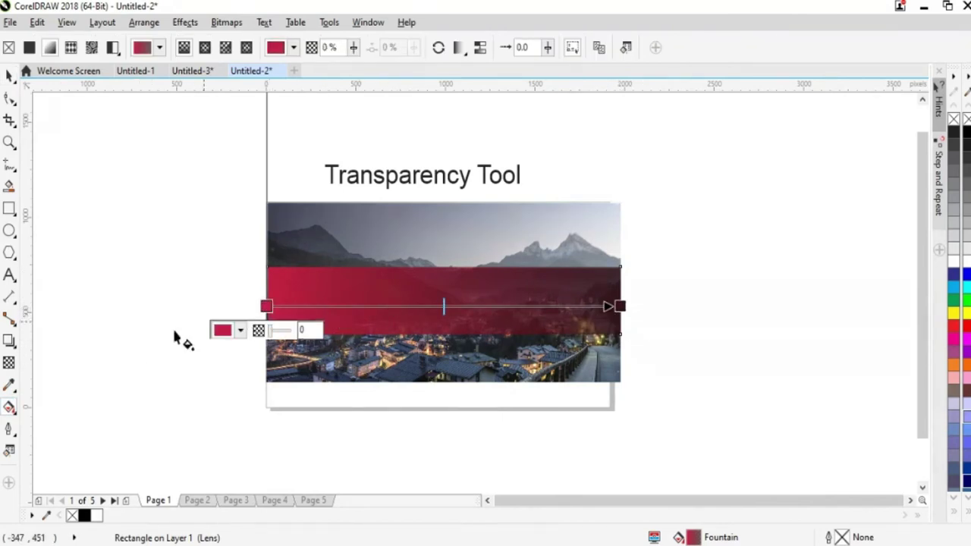
- Switch the red rectangle to fountain transparency and back to uniform, raise the uniform transparency to 21, and deselect it
{"action": "left_click", "coordinate": [9, 363]}
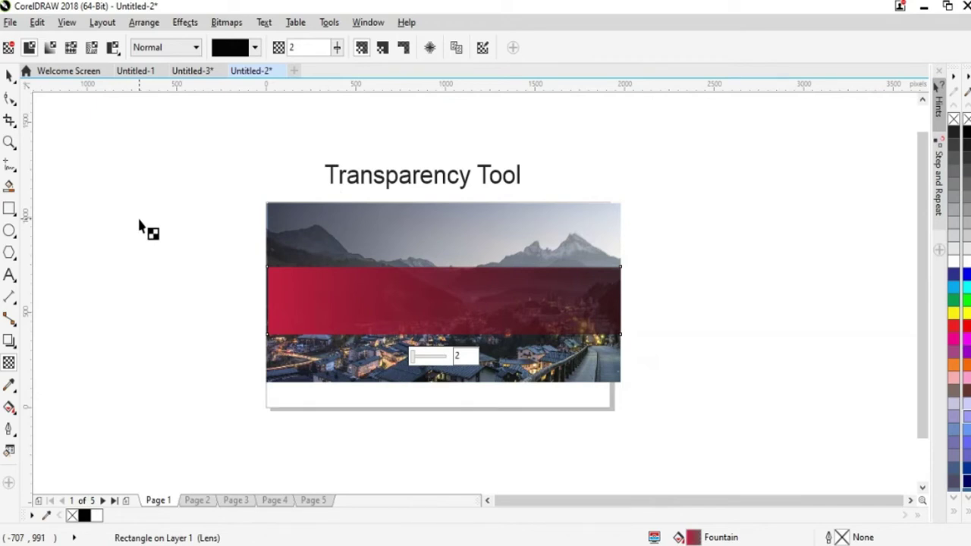
{"action": "left_click", "coordinate": [51, 49]}
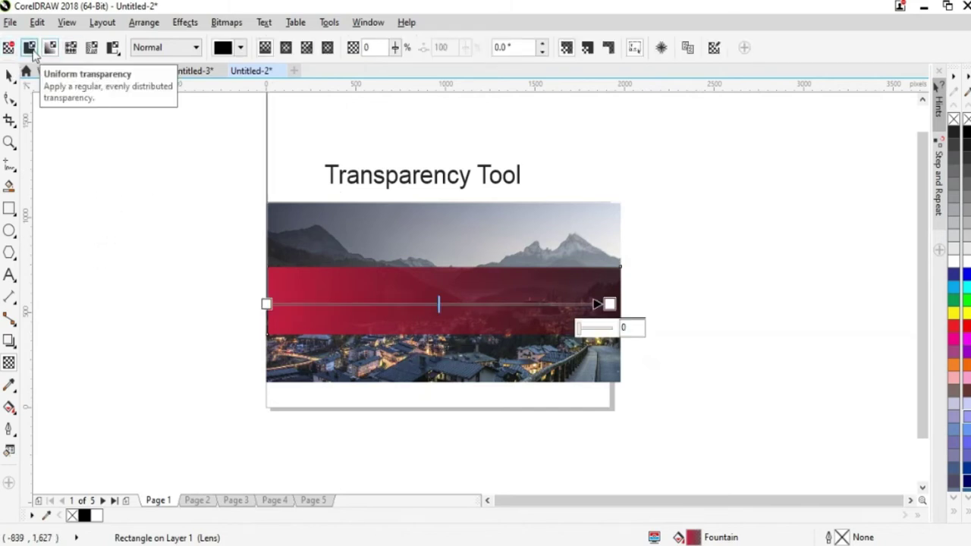
{"action": "left_click", "coordinate": [31, 49]}
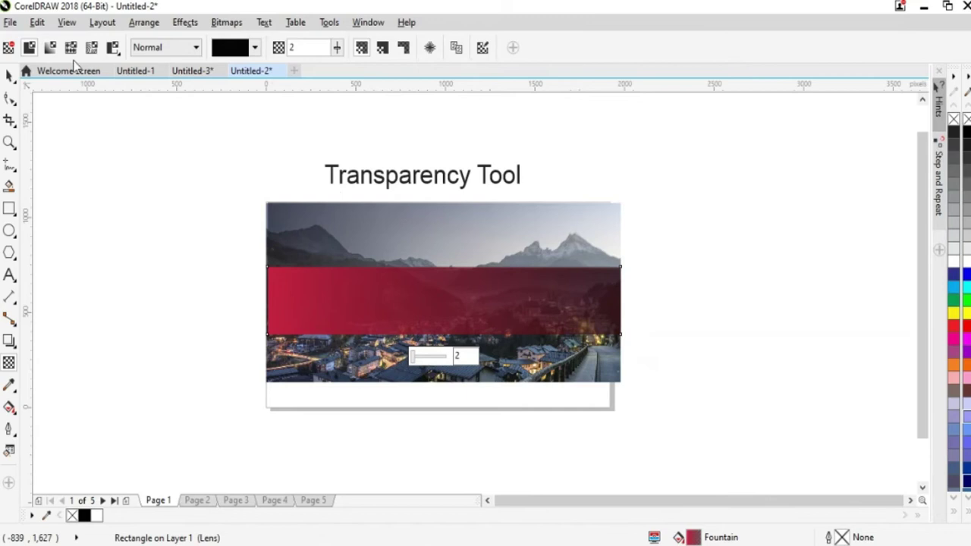
{"action": "left_click_drag", "start_coordinate": [337, 48], "coordinate": [297, 72]}
{"action": "left_click_drag", "start_coordinate": [338, 48], "coordinate": [350, 70]}
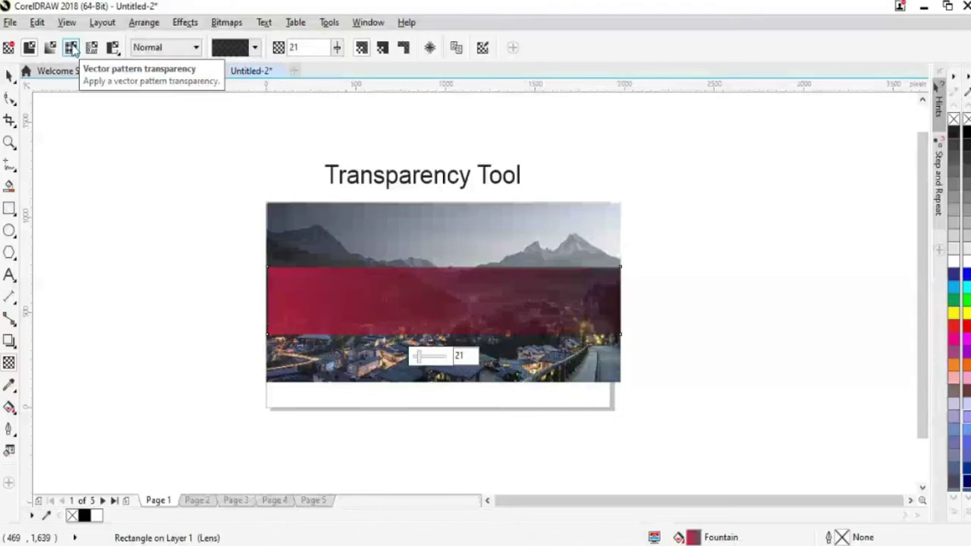
{"action": "left_click", "coordinate": [9, 76]}
{"action": "left_click", "coordinate": [113, 156]}
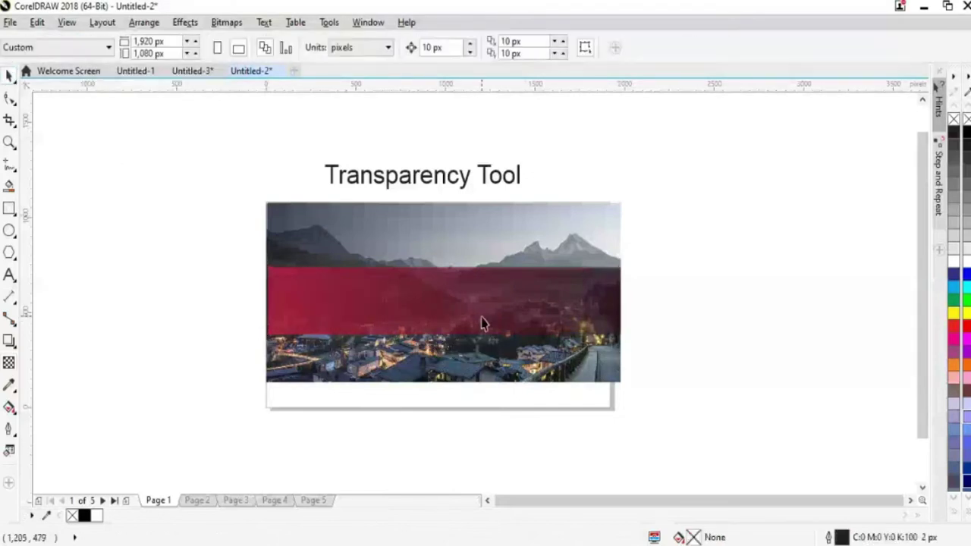
- Try placing a duplicate of the red rectangle below it at Y 222 px, and move it to X 576, Y 398 px
{"action": "left_click", "coordinate": [483, 323]}
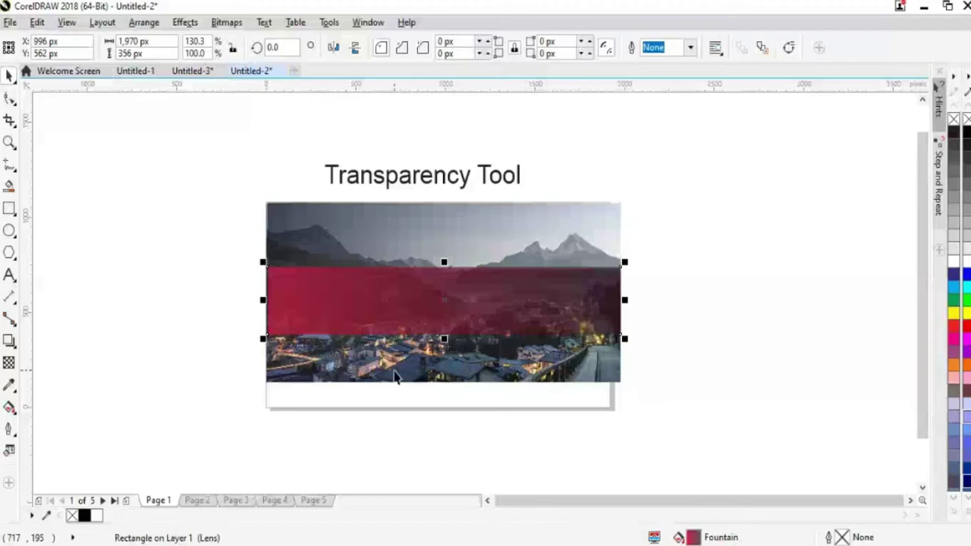
{"action": "key", "text": "b"}
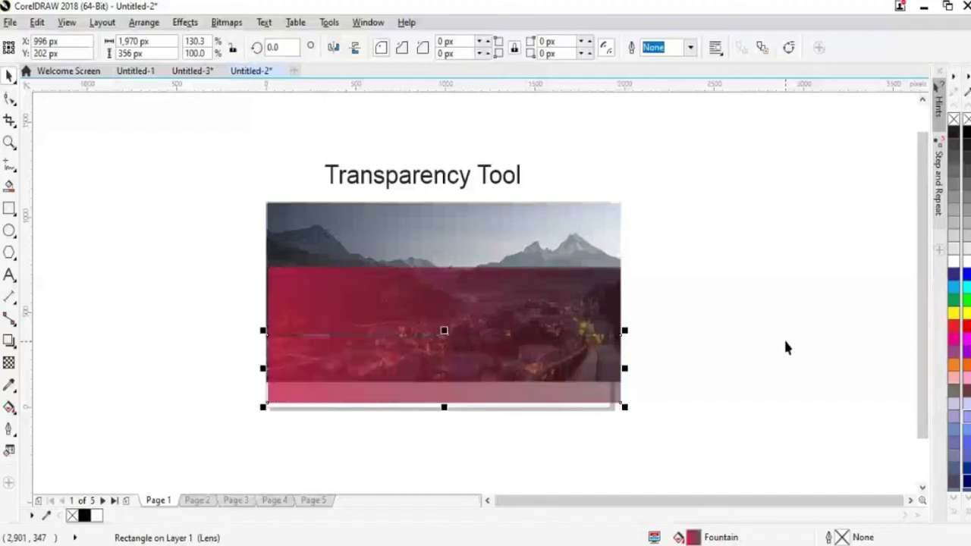
{"action": "key", "text": "Up"}
{"action": "key", "text": "Up"}
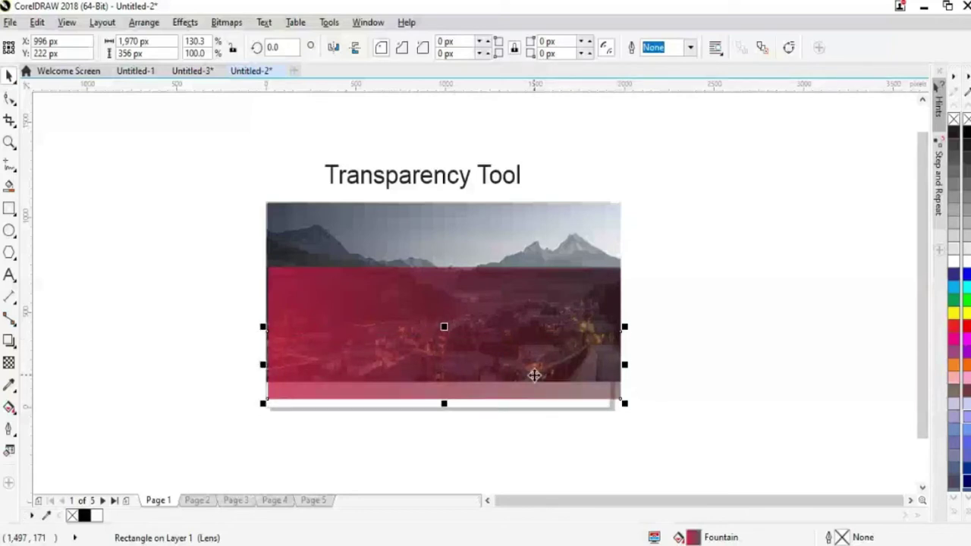
{"action": "left_click_drag", "start_coordinate": [534, 375], "coordinate": [459, 341]}
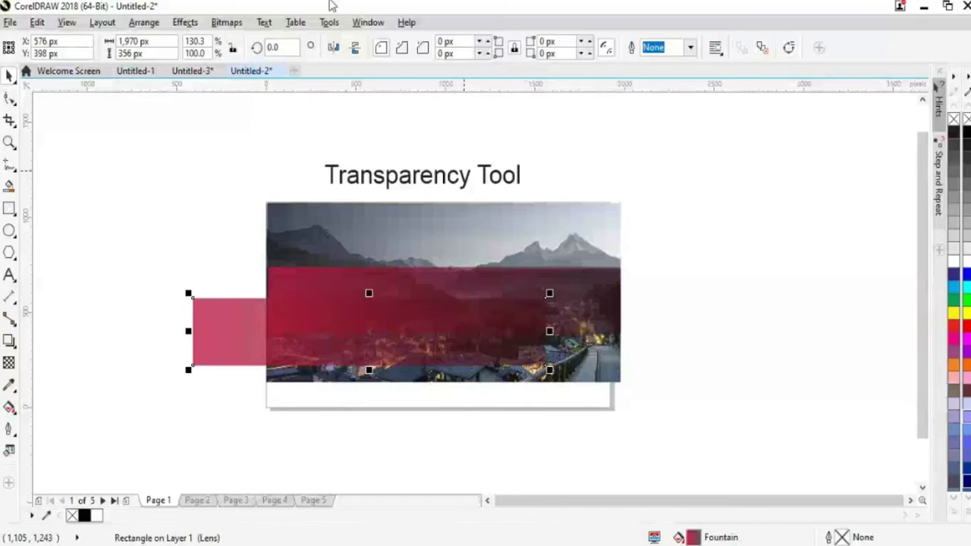
- Stretch the landscape photo downward to a height of about 1,076 px
{"action": "left_click", "coordinate": [496, 394]}
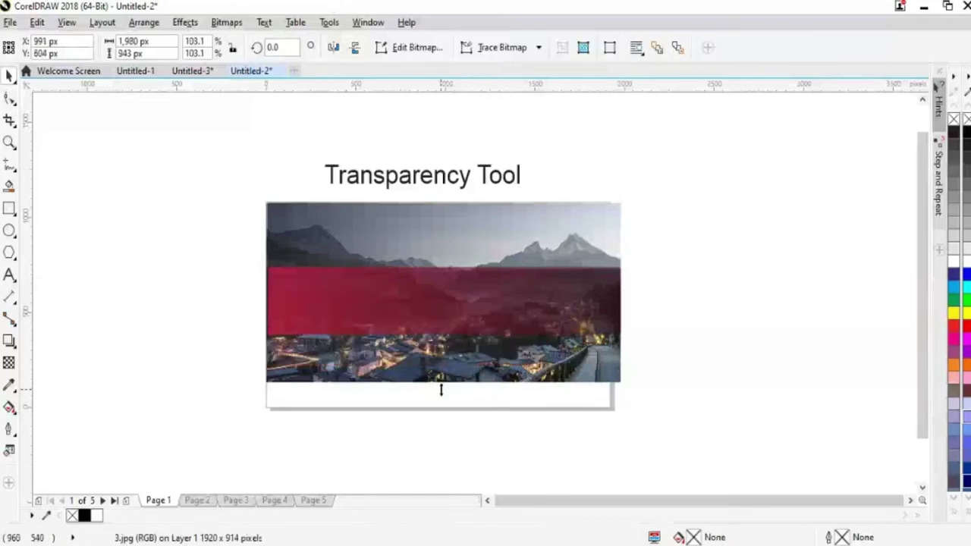
{"action": "left_click_drag", "start_coordinate": [440, 389], "coordinate": [440, 410]}
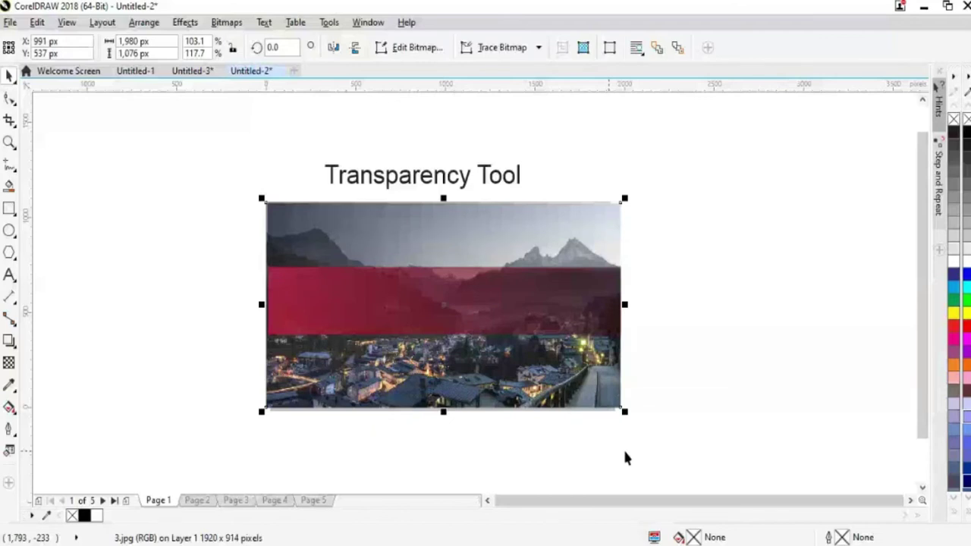
- Duplicate the red rectangle, nudge the copy down directly below the original to about Y 202 px, and deselect it
{"action": "left_click", "coordinate": [469, 321]}
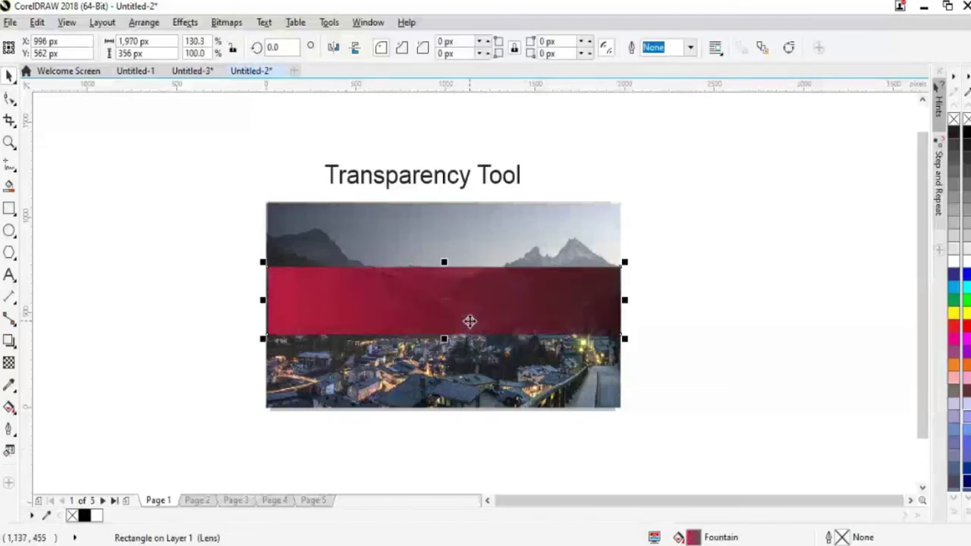
{"action": "key", "text": "Down"}
{"action": "key", "text": "Down"}
{"action": "key", "text": "Down"}
{"action": "key", "text": "Down"}
{"action": "key", "text": "Down"}
{"action": "key", "text": "Down"}
{"action": "key", "text": "Down"}
{"action": "key", "text": "Down"}
{"action": "key", "text": "Down"}
{"action": "key", "text": "Down"}
{"action": "key", "text": "Down"}
{"action": "key", "text": "Down"}
{"action": "key", "text": "Down"}
{"action": "key", "text": "Down"}
{"action": "key", "text": "Down"}
{"action": "key", "text": "Down"}
{"action": "key", "text": "Down"}
{"action": "key", "text": "Down"}
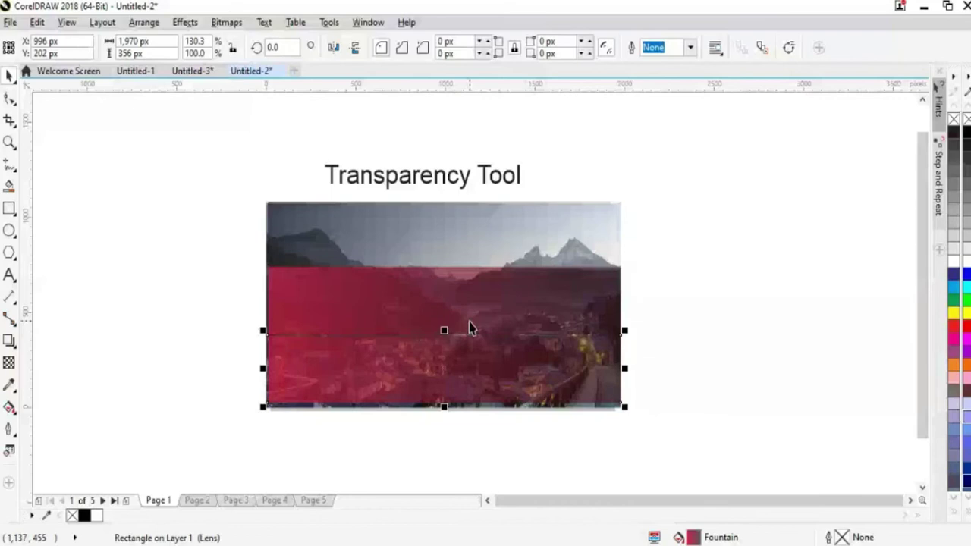
{"action": "left_click", "coordinate": [494, 431]}
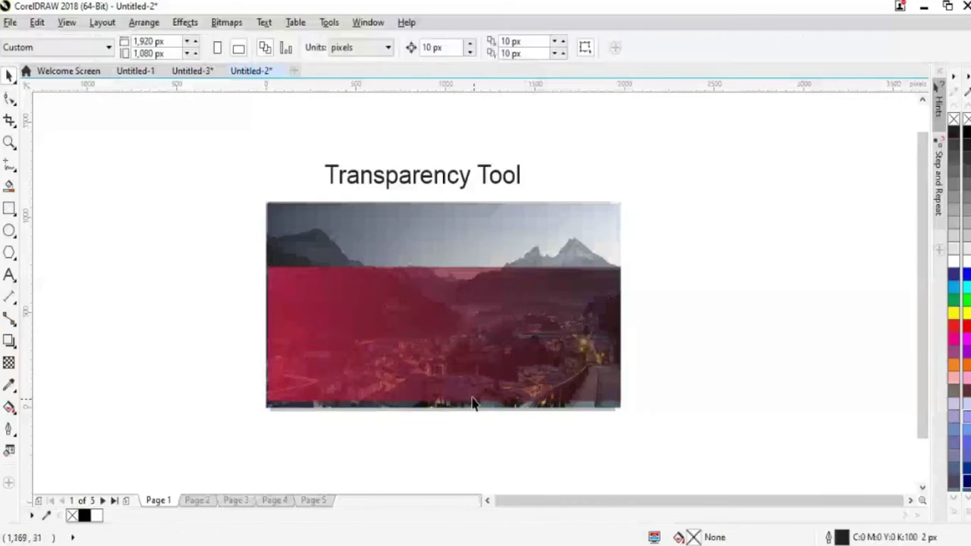
- Shorten the landscape photo from its lower edge to a height of about 1,042 px and deselect it
{"action": "left_click", "coordinate": [460, 410]}
{"action": "left_click_drag", "start_coordinate": [445, 410], "coordinate": [443, 405]}
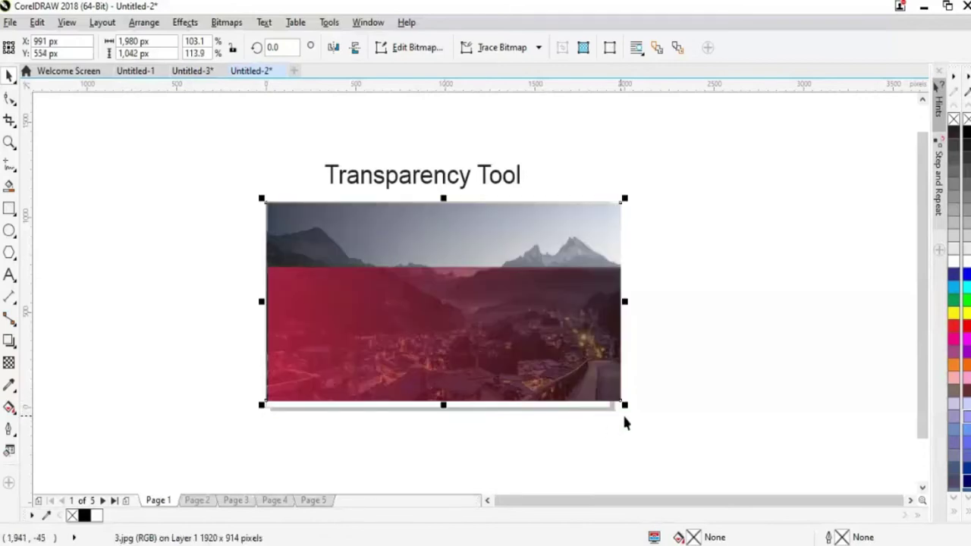
{"action": "left_click", "coordinate": [625, 423]}
- Select the lower red copy with the Interactive Fill tool to display its fountain fill nodes
{"action": "left_click", "coordinate": [568, 397]}
{"action": "left_click", "coordinate": [10, 407]}
{"action": "left_click", "coordinate": [375, 370]}
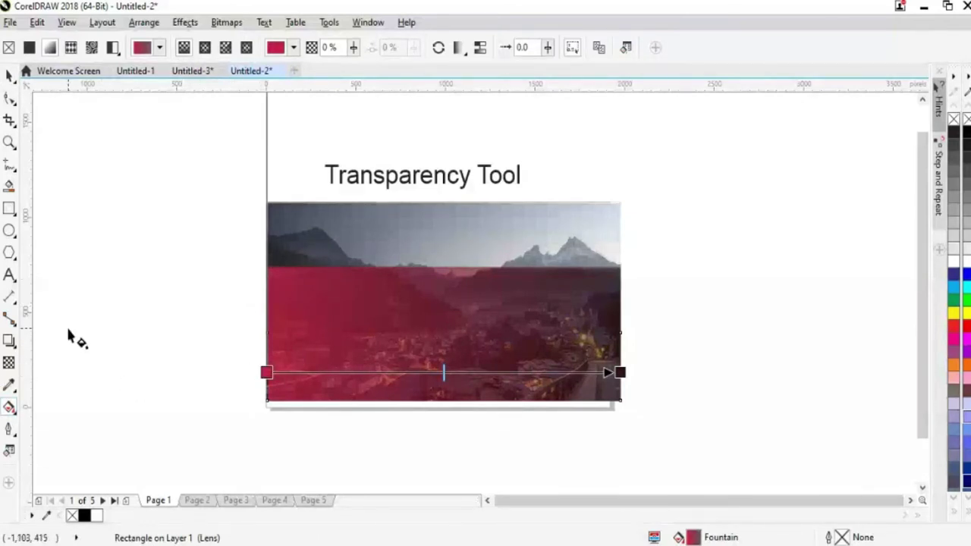
- Try the second uniform transparency preset on the lower red copy and undo it
{"action": "left_click", "coordinate": [29, 47]}
{"action": "left_click", "coordinate": [255, 48]}
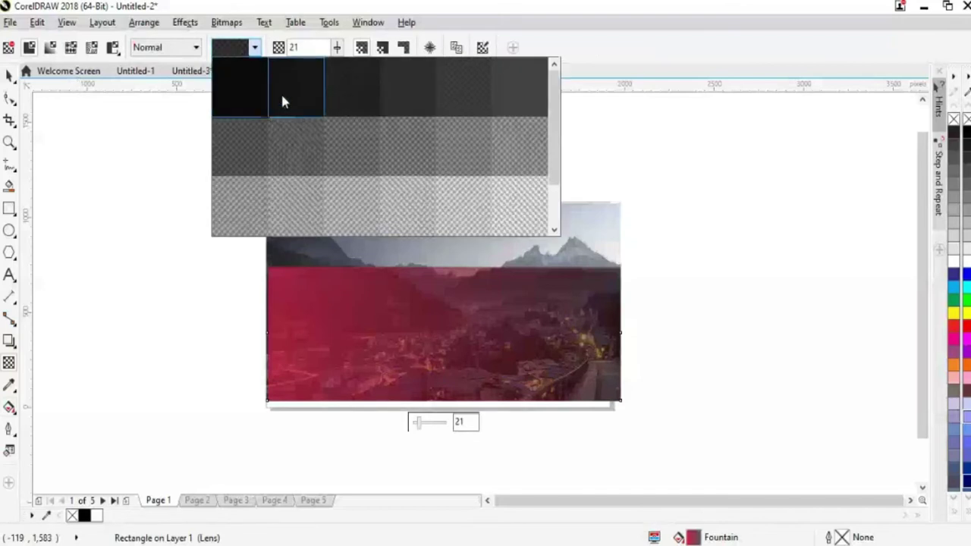
{"action": "left_click", "coordinate": [282, 102]}
{"action": "key", "text": "ctrl+z"}
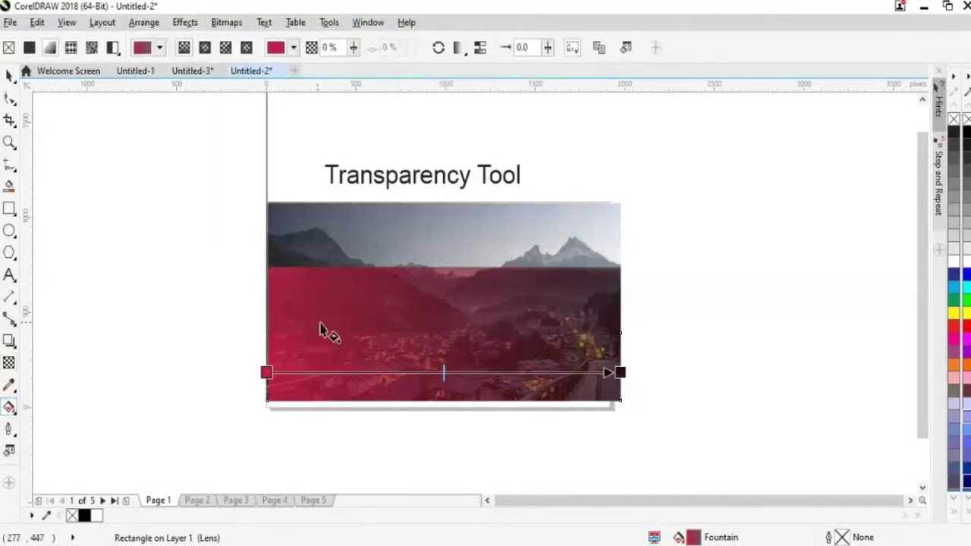
- Change the start node of the lower copy's fountain fill to near-black, C 62, M 73, Y 64, K 85, and select the end node
{"action": "left_click", "coordinate": [268, 371]}
{"action": "left_click", "coordinate": [240, 396]}
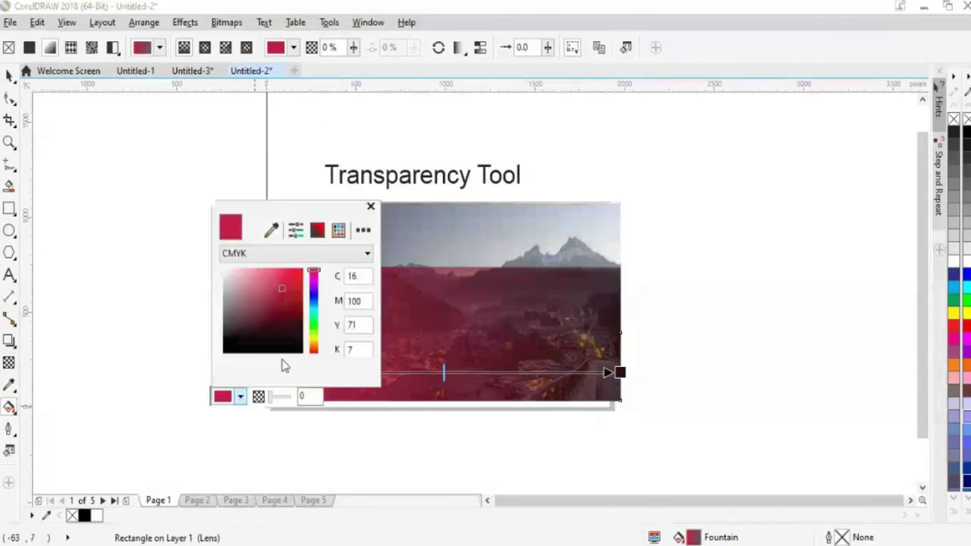
{"action": "left_click_drag", "start_coordinate": [288, 327], "coordinate": [251, 336]}
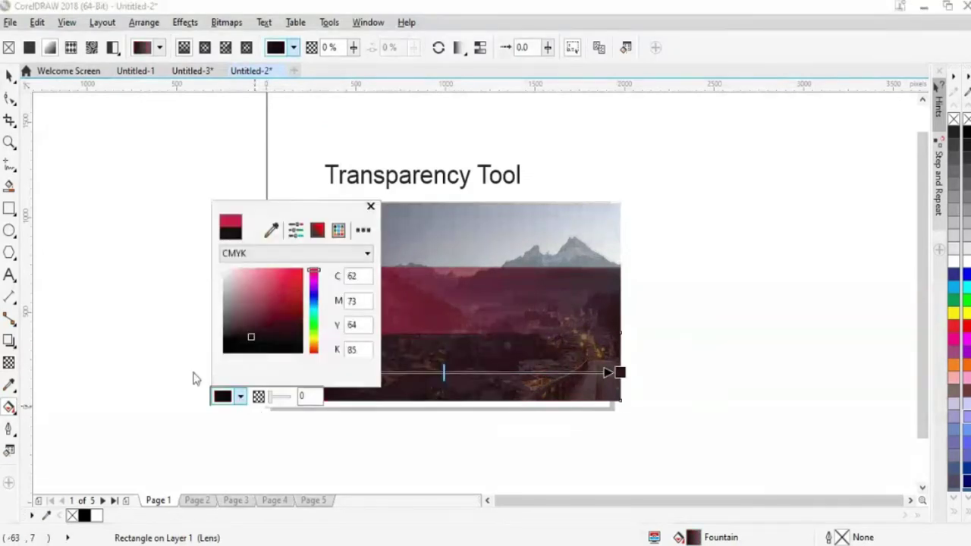
{"action": "left_click", "coordinate": [438, 372]}
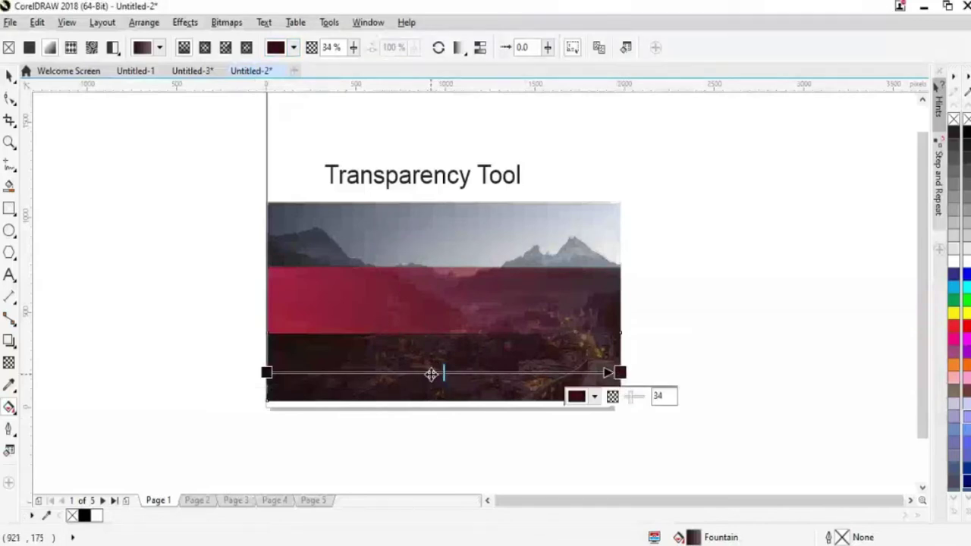
- Add a teal middle node to the lower rectangle's fountain fill and switch its transparency to fountain
{"action": "double_click", "coordinate": [431, 373]}
{"action": "left_click", "coordinate": [403, 396]}
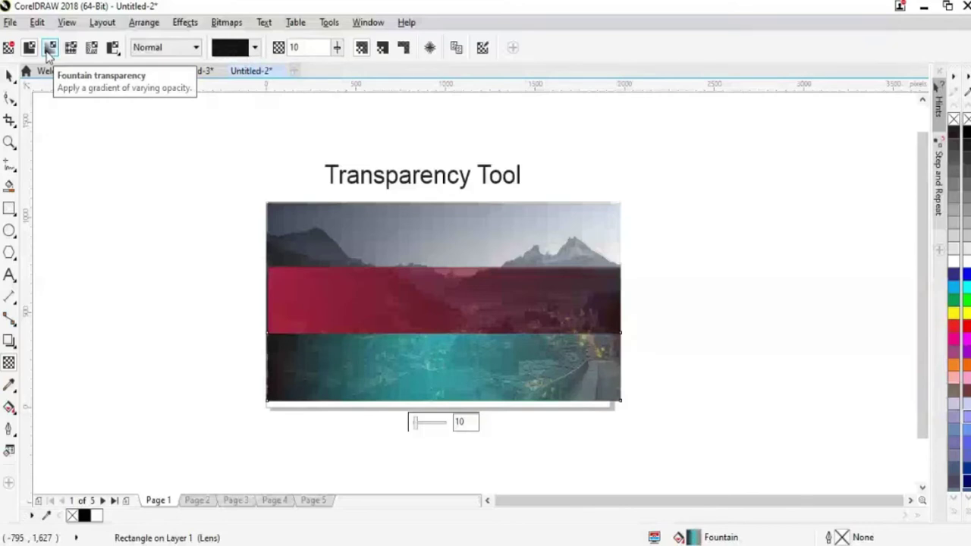
{"action": "left_click", "coordinate": [49, 50]}
- Try the first five recent fountain transparency presets on the lower teal rectangle
{"action": "left_click", "coordinate": [240, 47]}
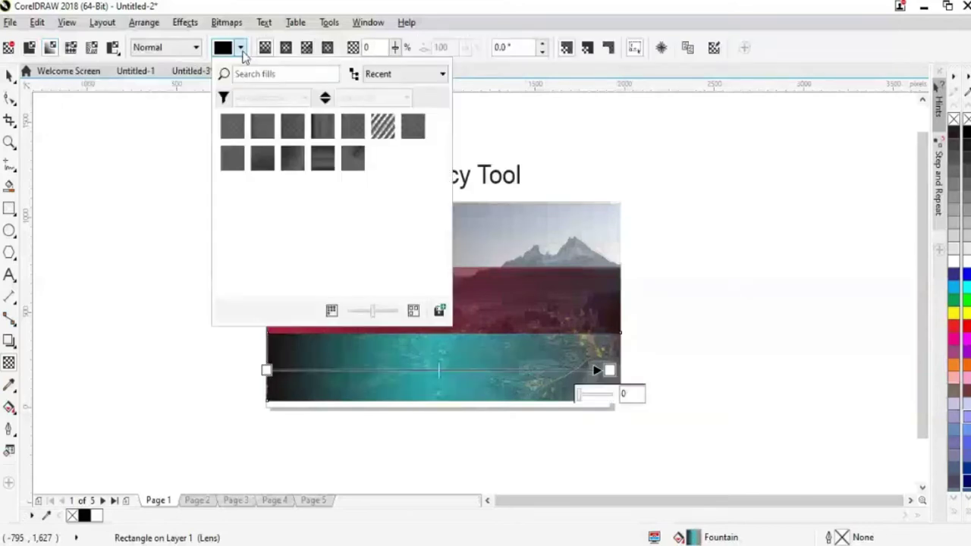
{"action": "left_click", "coordinate": [233, 133]}
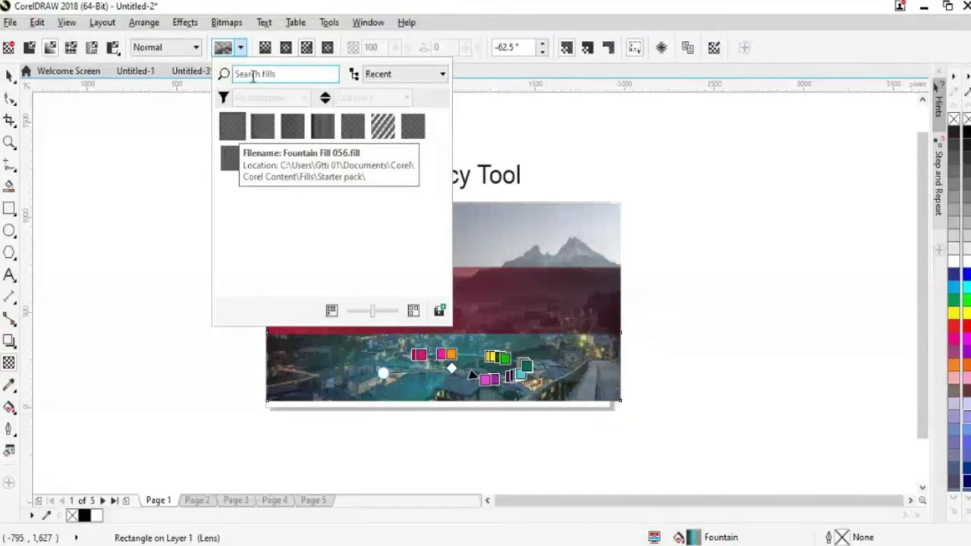
{"action": "left_click", "coordinate": [264, 127]}
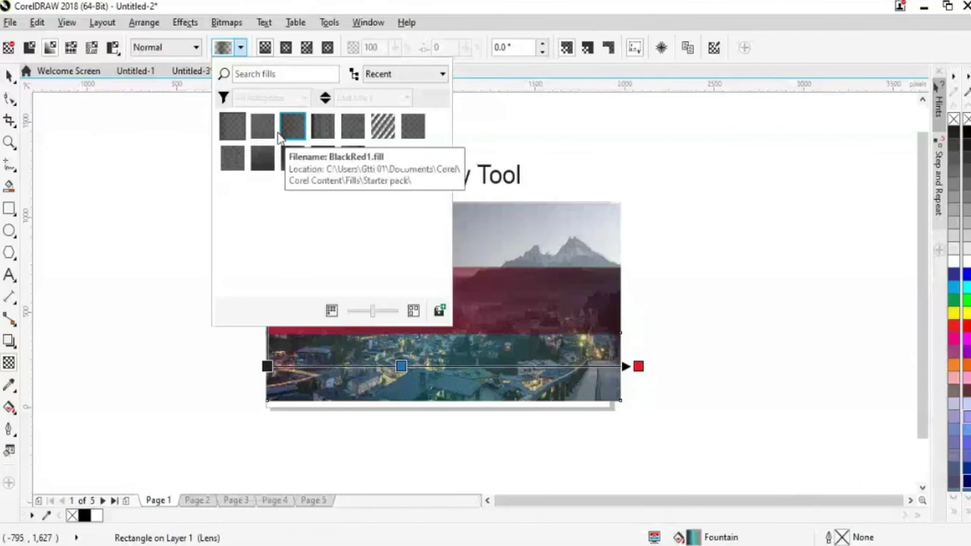
{"action": "left_click", "coordinate": [286, 135]}
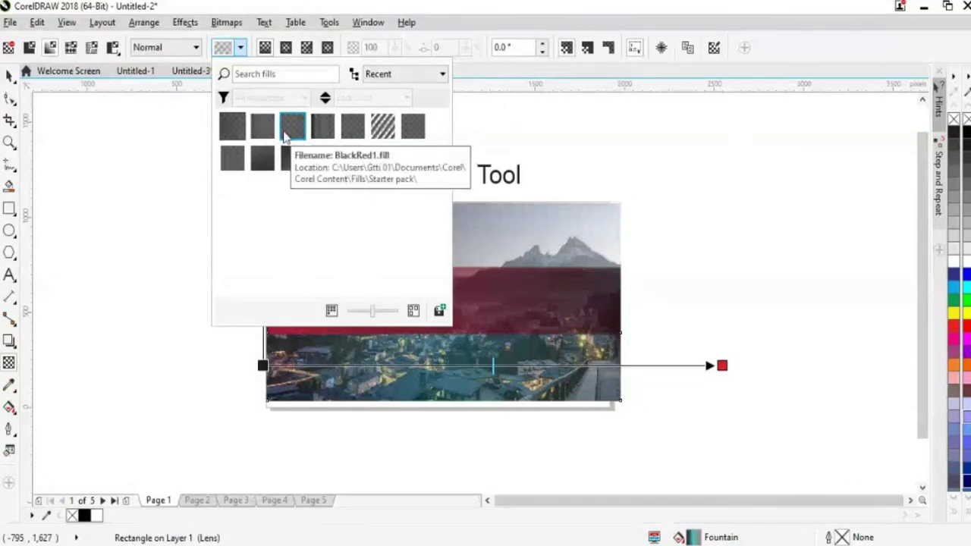
{"action": "left_click", "coordinate": [333, 137]}
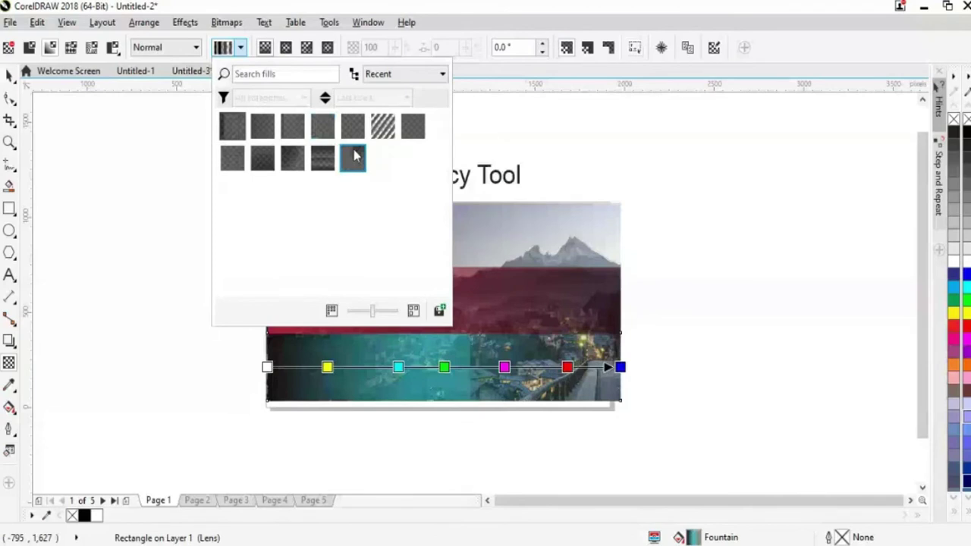
{"action": "left_click", "coordinate": [355, 129]}
{"action": "right_click", "coordinate": [358, 132]}
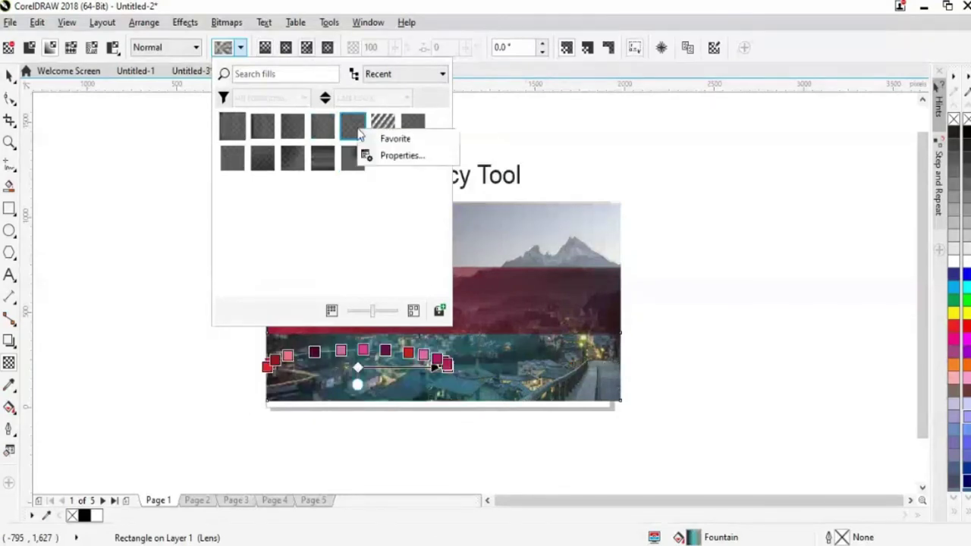
- Try further recent presets on the teal rectangle, including those angled at 90.2°, 134.6° and -90°
{"action": "left_click", "coordinate": [413, 131]}
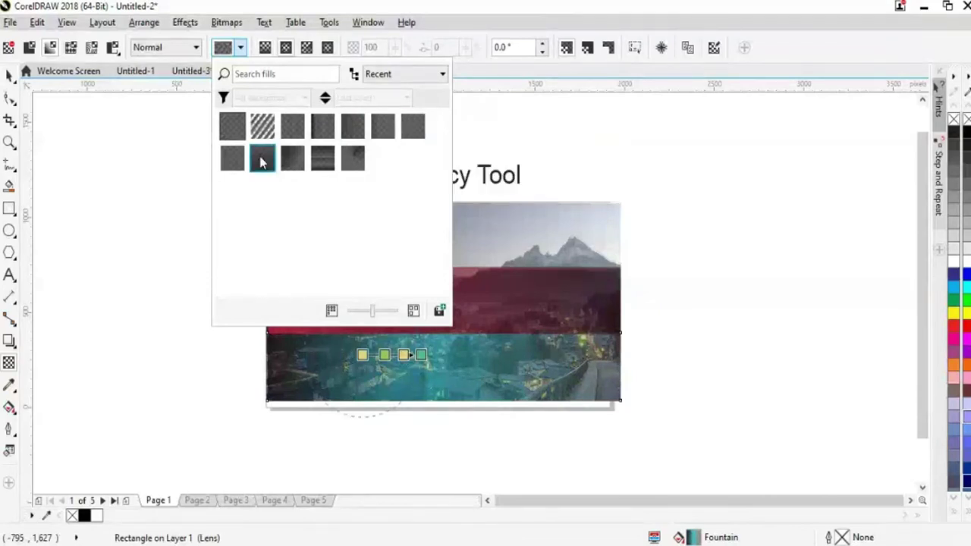
{"action": "left_click", "coordinate": [261, 161]}
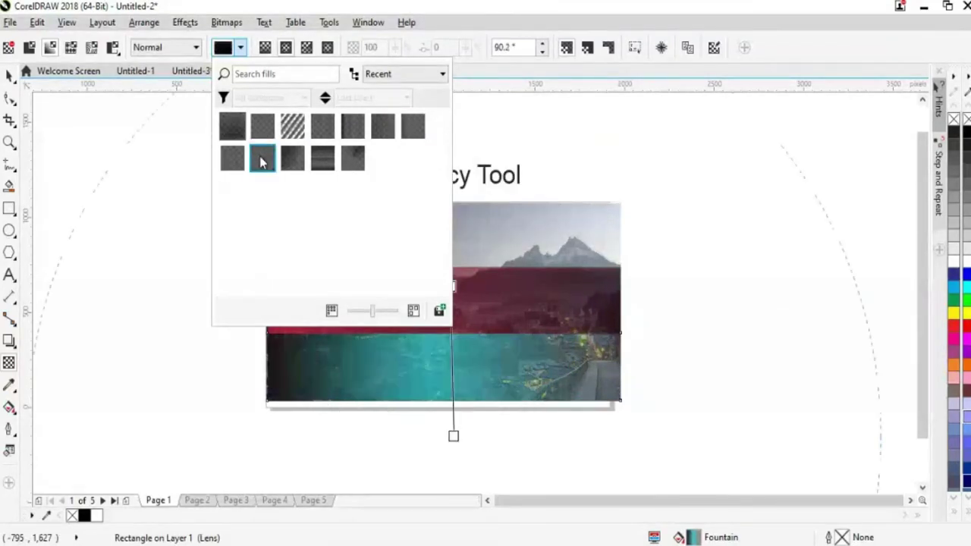
{"action": "left_click", "coordinate": [295, 161]}
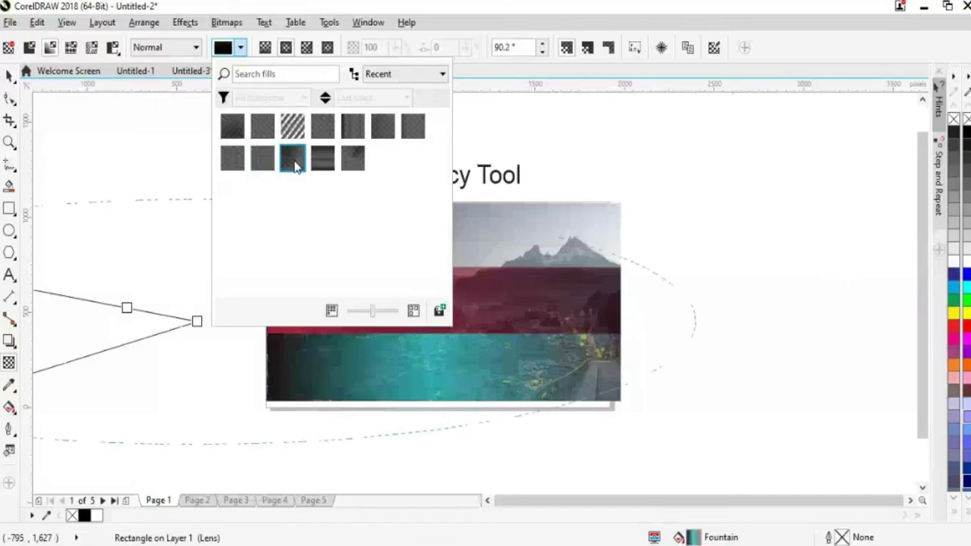
{"action": "left_click", "coordinate": [294, 162]}
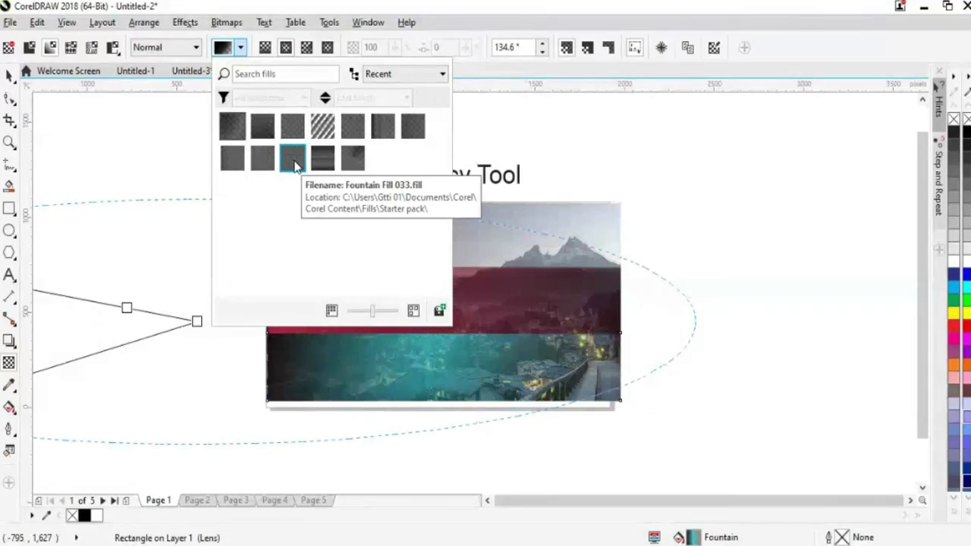
{"action": "left_click", "coordinate": [322, 158]}
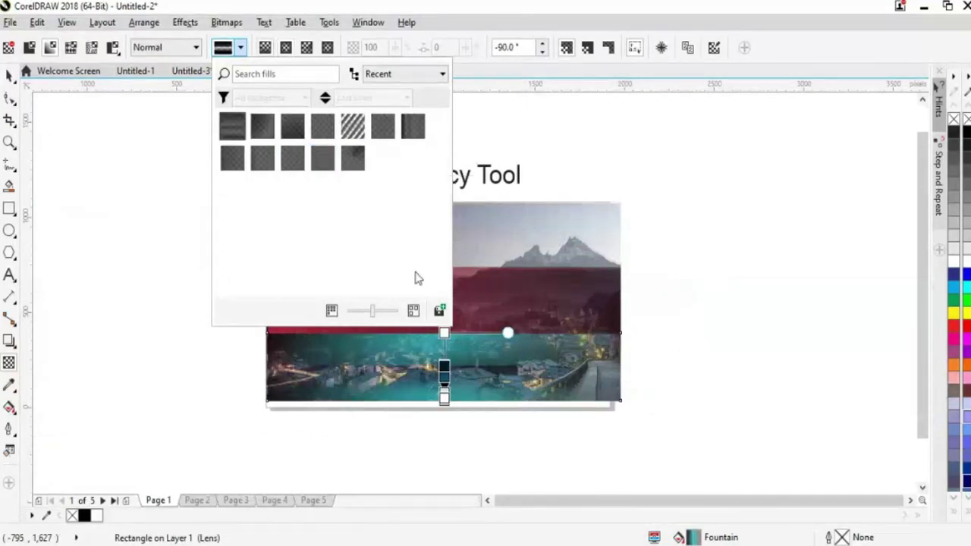
- Apply the conical preset angled at 61° to the teal rectangle and rotate its transparency to about -25.6°
{"action": "left_click", "coordinate": [413, 126]}
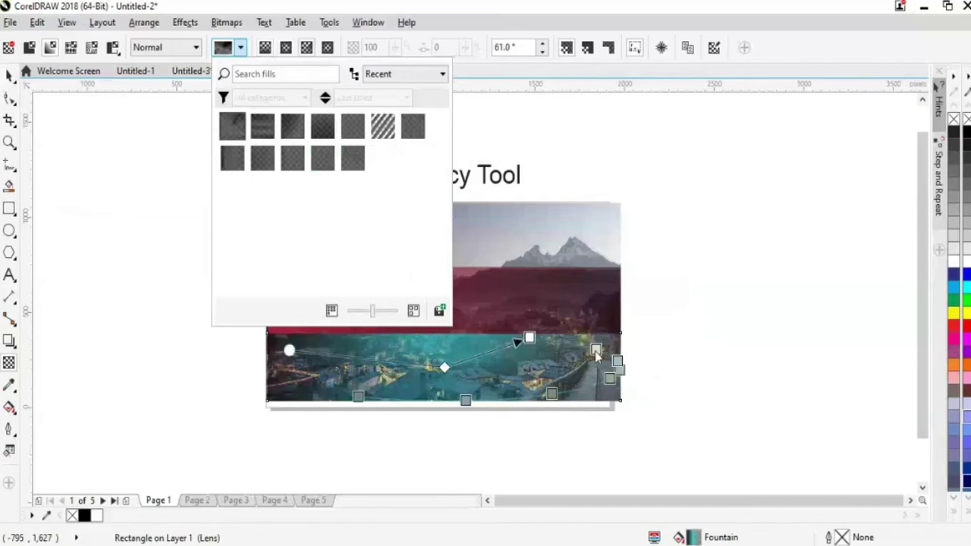
{"action": "left_click", "coordinate": [531, 343]}
{"action": "left_click_drag", "start_coordinate": [531, 340], "coordinate": [516, 429]}
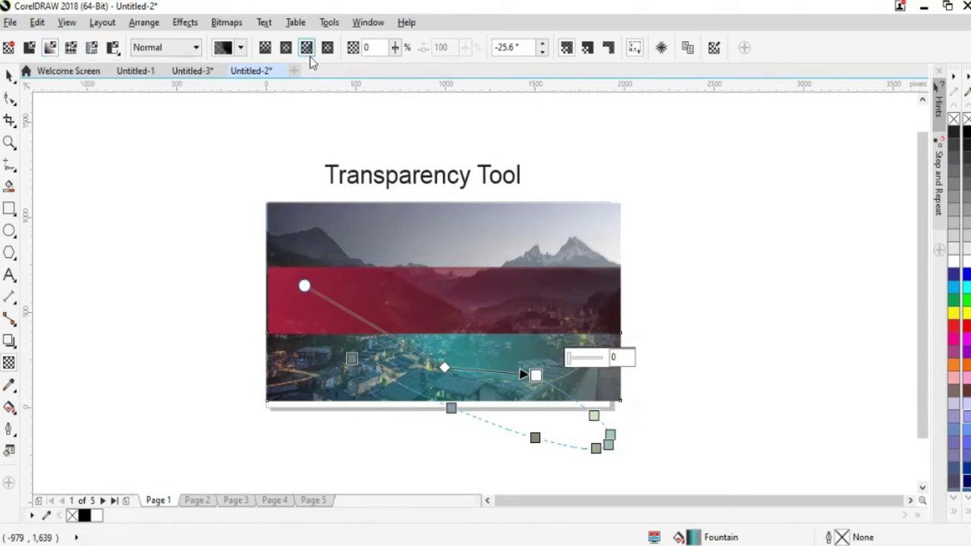
- Switch the teal rectangle's transparency to linear and on to elliptical, and stretch the ellipse to an angle of about 63°
{"action": "left_click", "coordinate": [267, 50]}
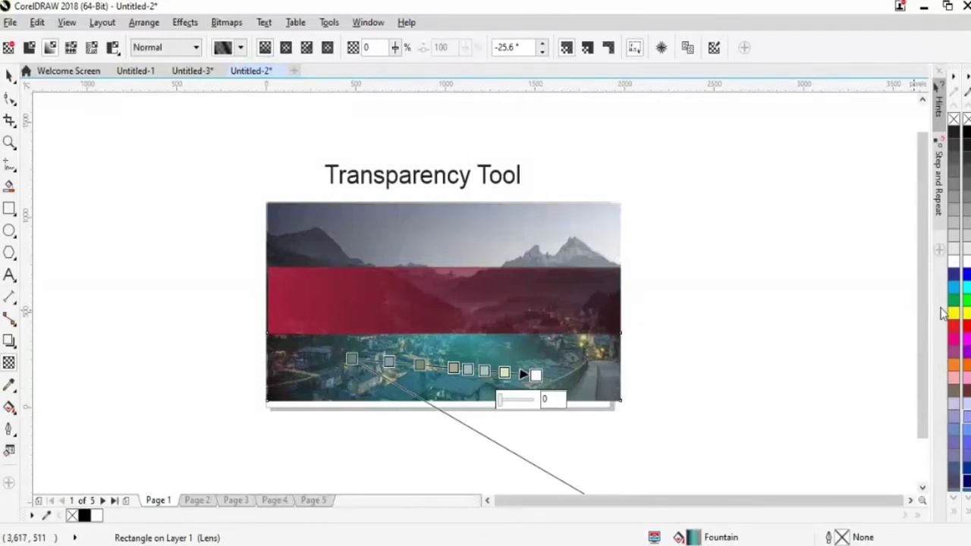
{"action": "left_click", "coordinate": [285, 48]}
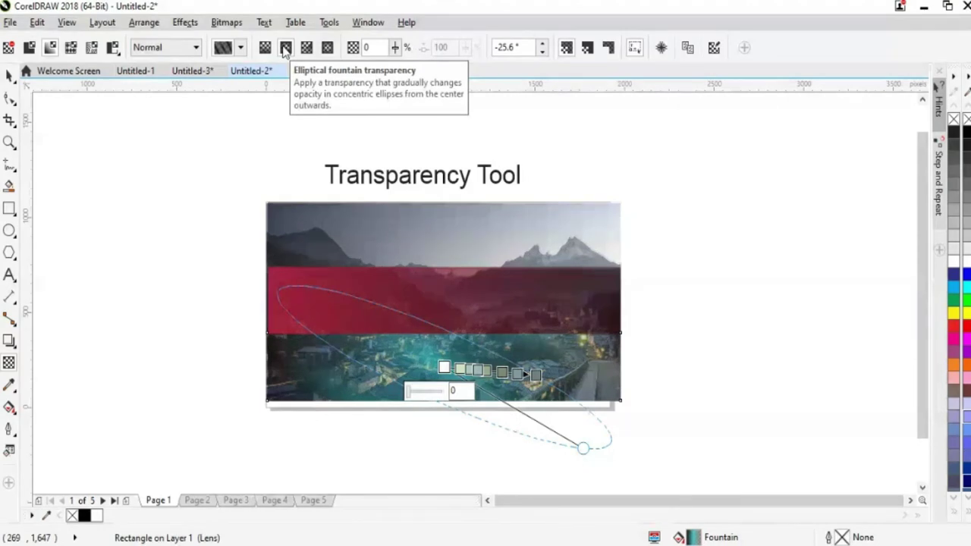
{"action": "left_click_drag", "start_coordinate": [535, 373], "coordinate": [600, 309]}
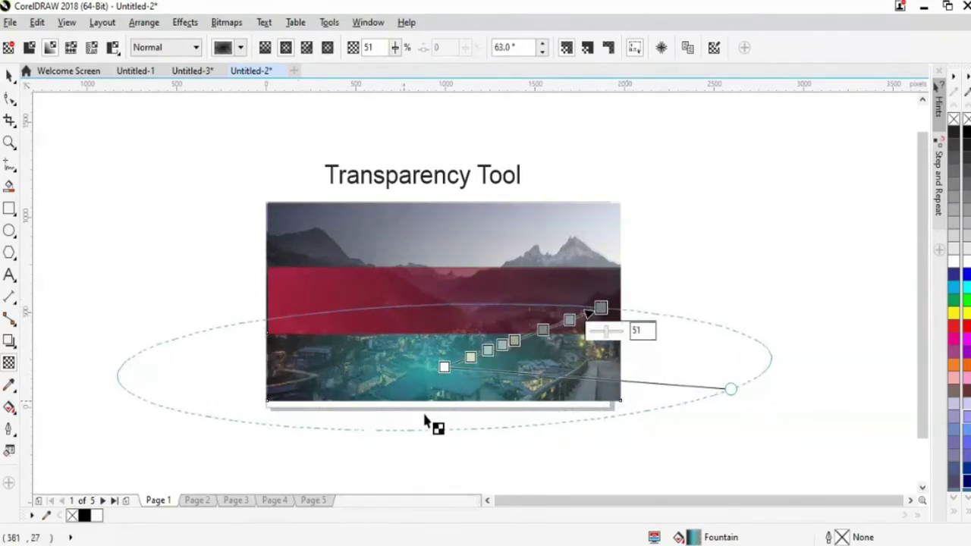
- Change the teal rectangle's transparency to conical, rotate it to about 72.1° and shift its centre slightly
{"action": "left_click", "coordinate": [307, 48]}
{"action": "left_click_drag", "start_coordinate": [600, 309], "coordinate": [608, 271]}
{"action": "left_click_drag", "start_coordinate": [444, 368], "coordinate": [460, 380]}
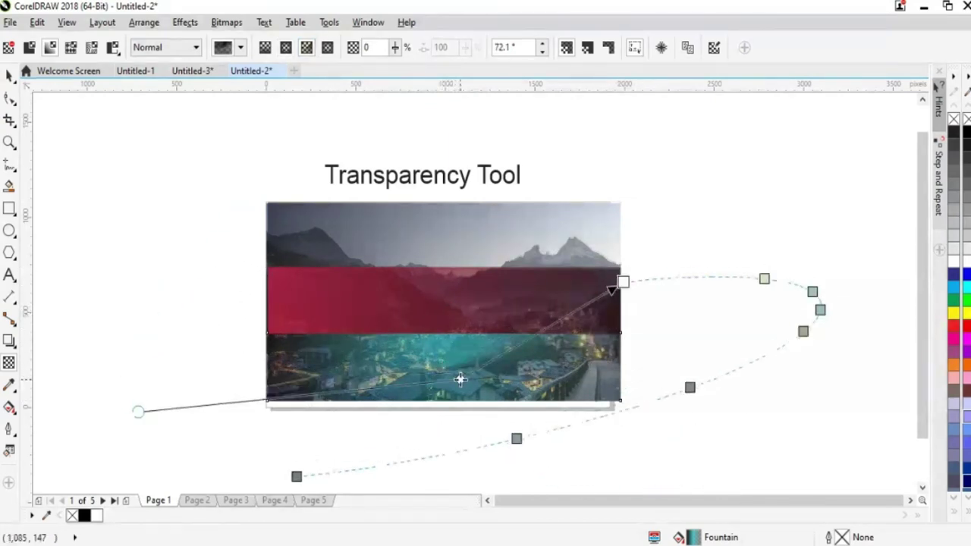
- Delete the red rectangle and the grey overlay above it from the landscape photo
{"action": "left_click", "coordinate": [9, 75]}
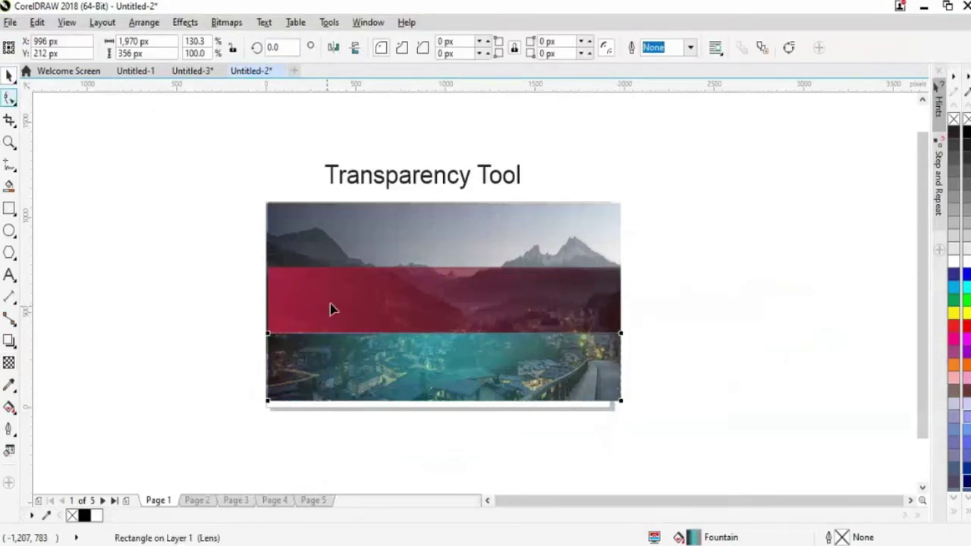
{"action": "key", "text": "F10"}
{"action": "key", "text": "Delete"}
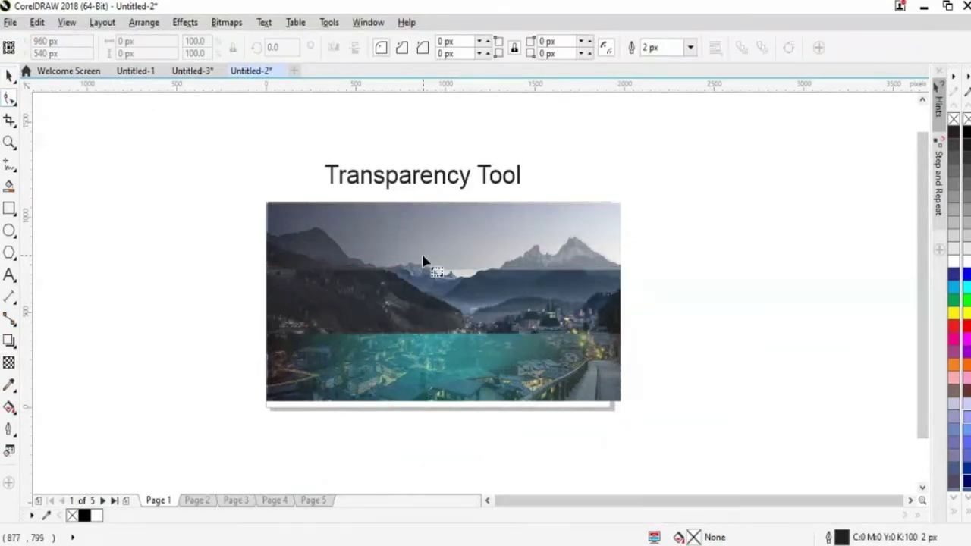
{"action": "left_click", "coordinate": [477, 263]}
{"action": "key", "text": "Delete"}
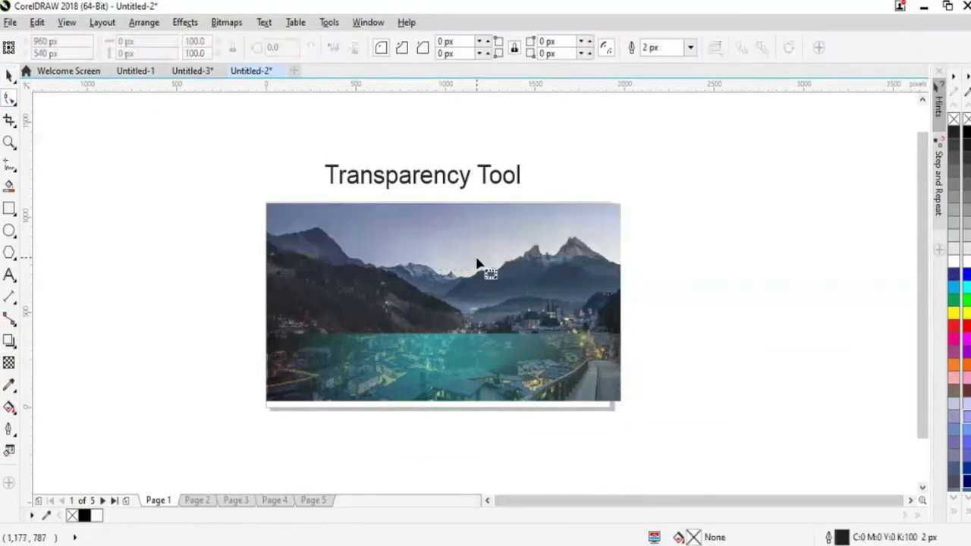
- Stretch the teal rectangle upward over the whole photo and nudge both objects together to Y 544 px
{"action": "left_click", "coordinate": [464, 376]}
{"action": "left_click", "coordinate": [9, 76]}
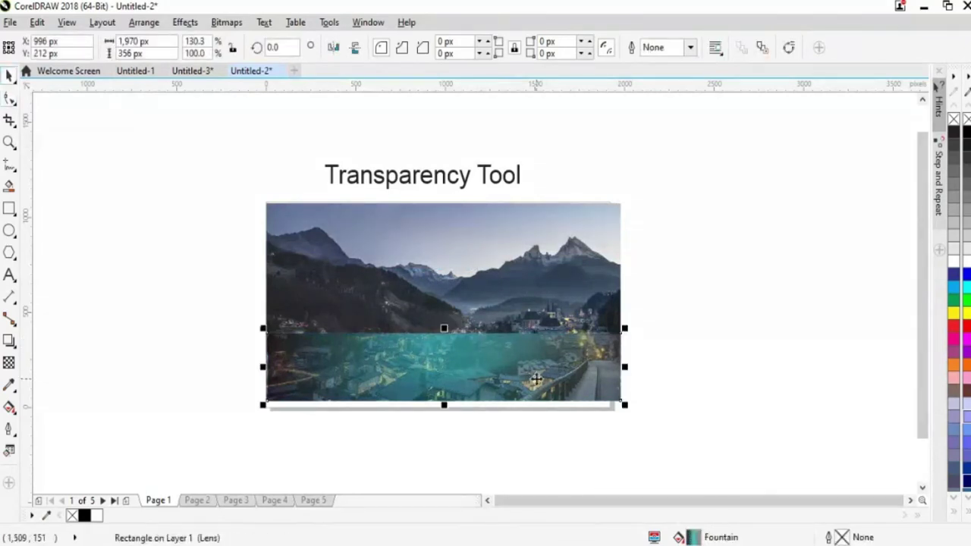
{"action": "left_click_drag", "start_coordinate": [444, 332], "coordinate": [432, 202]}
{"action": "left_click", "coordinate": [129, 285]}
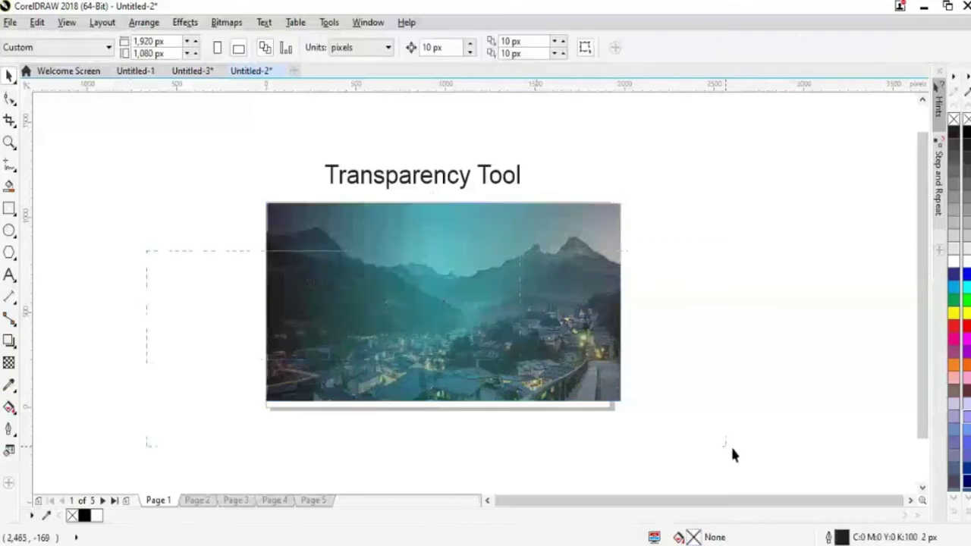
{"action": "left_click_drag", "start_coordinate": [195, 200], "coordinate": [836, 481]}
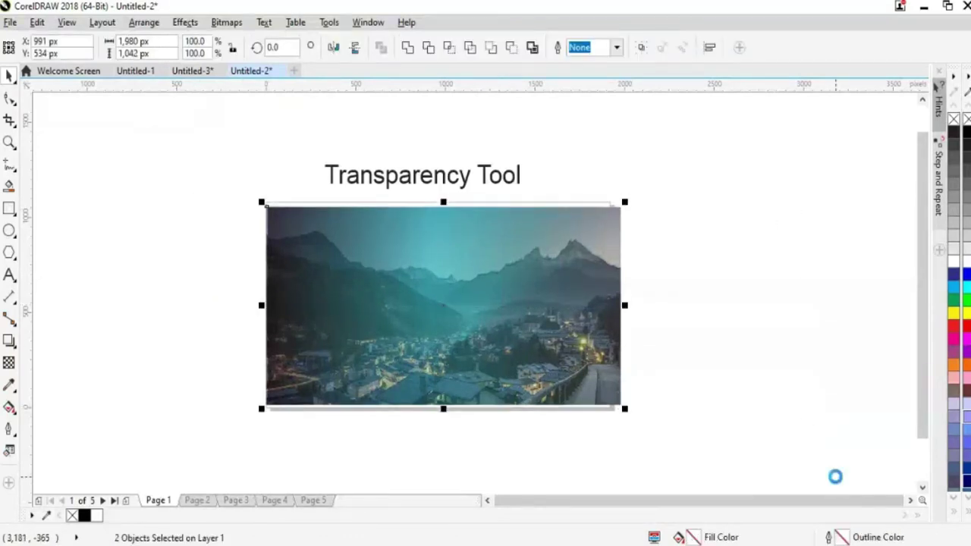
{"action": "left_click", "coordinate": [837, 421]}
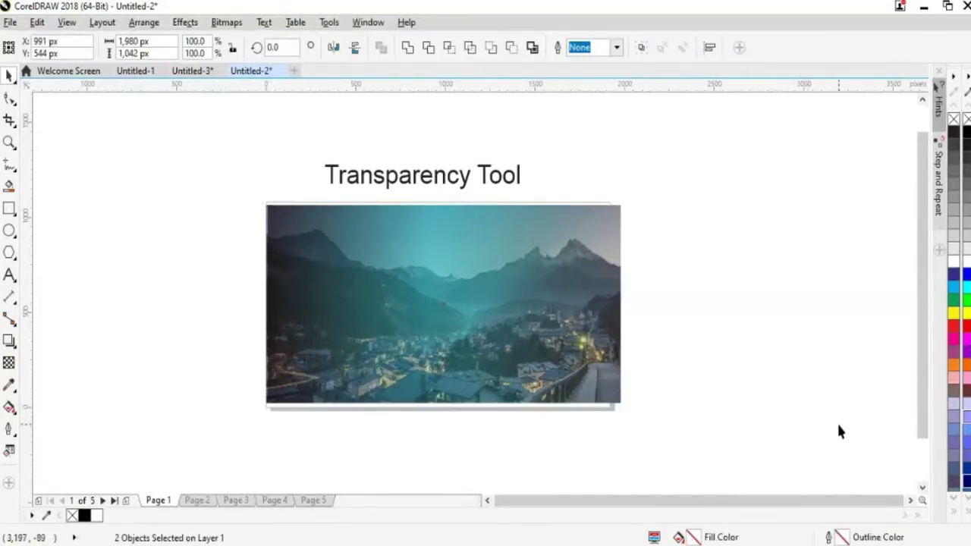
- Change the teal overlay's transparency to rectangular fountain and pull its width handle below the photo's mid-height
{"action": "left_click", "coordinate": [443, 369]}
{"action": "left_click", "coordinate": [9, 362]}
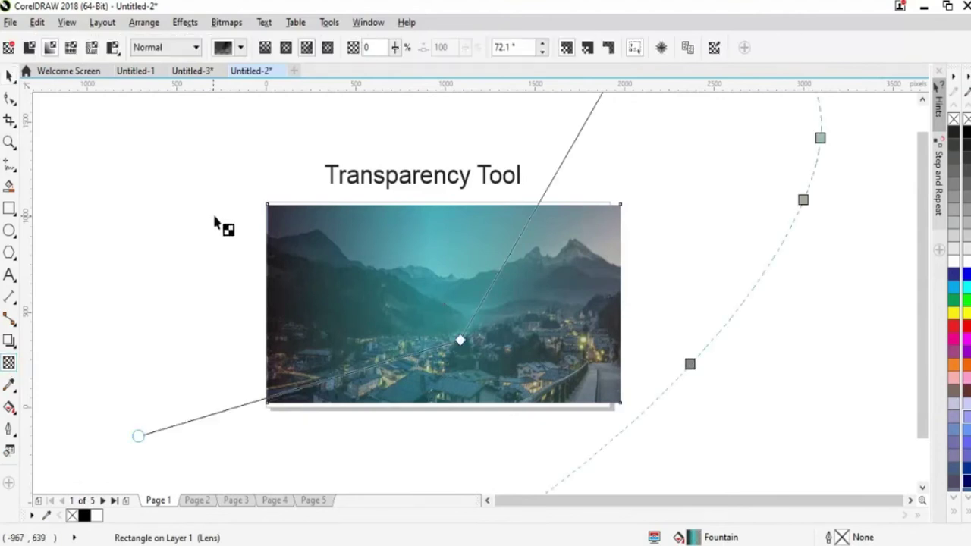
{"action": "left_click", "coordinate": [327, 48]}
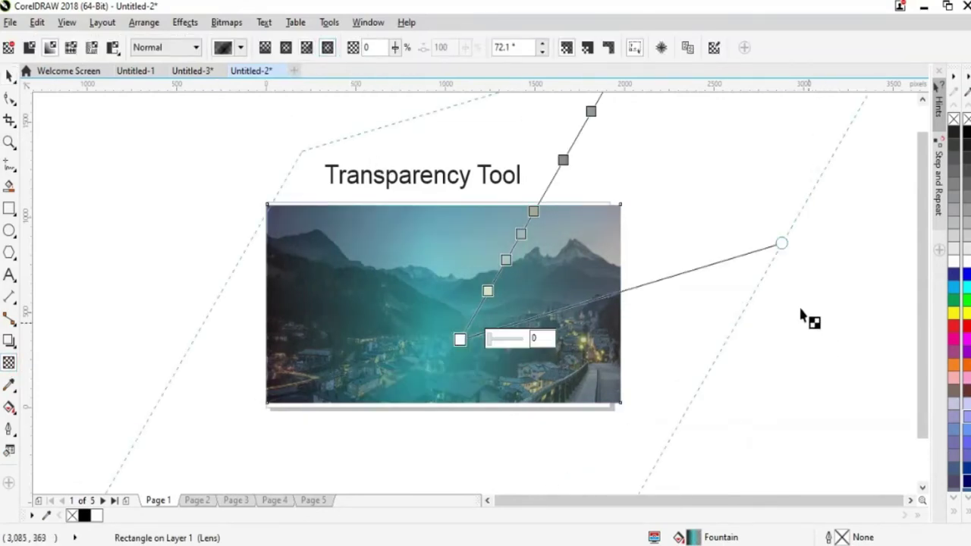
{"action": "left_click_drag", "start_coordinate": [781, 243], "coordinate": [760, 371]}
- Rearrange the overlay's intermediate transparency nodes and add one with 35% transparency at the 45% position
{"action": "left_click_drag", "start_coordinate": [591, 111], "coordinate": [466, 328]}
{"action": "left_click_drag", "start_coordinate": [488, 290], "coordinate": [531, 214]}
{"action": "double_click", "coordinate": [550, 182]}
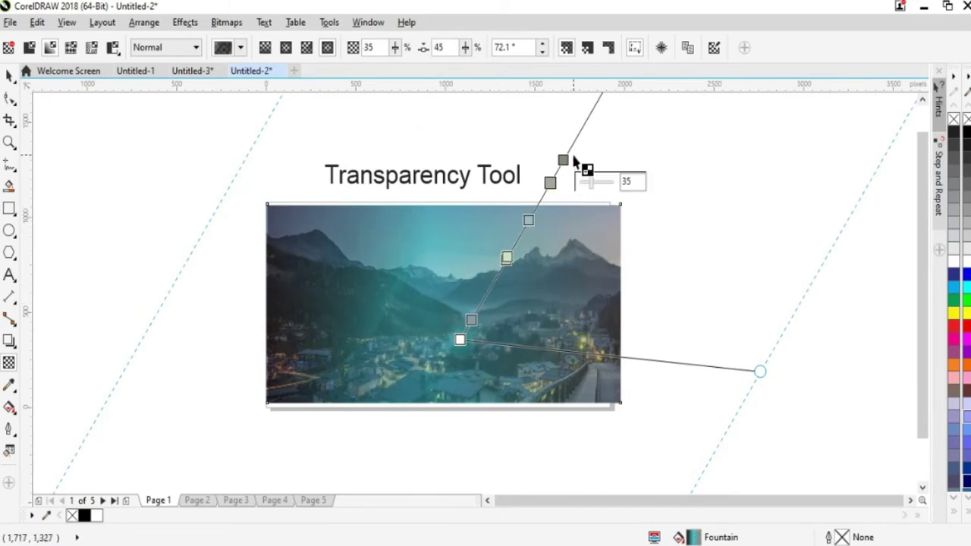
{"action": "left_click_drag", "start_coordinate": [565, 157], "coordinate": [576, 137]}
{"action": "left_click_drag", "start_coordinate": [470, 322], "coordinate": [489, 289]}
- Narrow the overlay's rectangular transparency into a slanted band and widen it slightly with the same handle below the photo
{"action": "left_click_drag", "start_coordinate": [760, 372], "coordinate": [481, 458]}
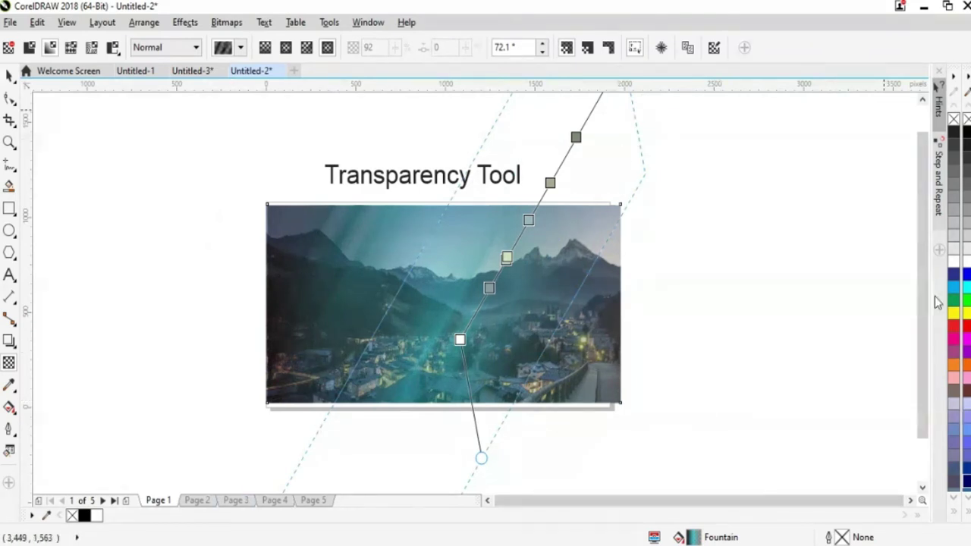
{"action": "scroll", "coordinate": [920, 313], "scroll_direction": "up", "scroll_amount": 1}
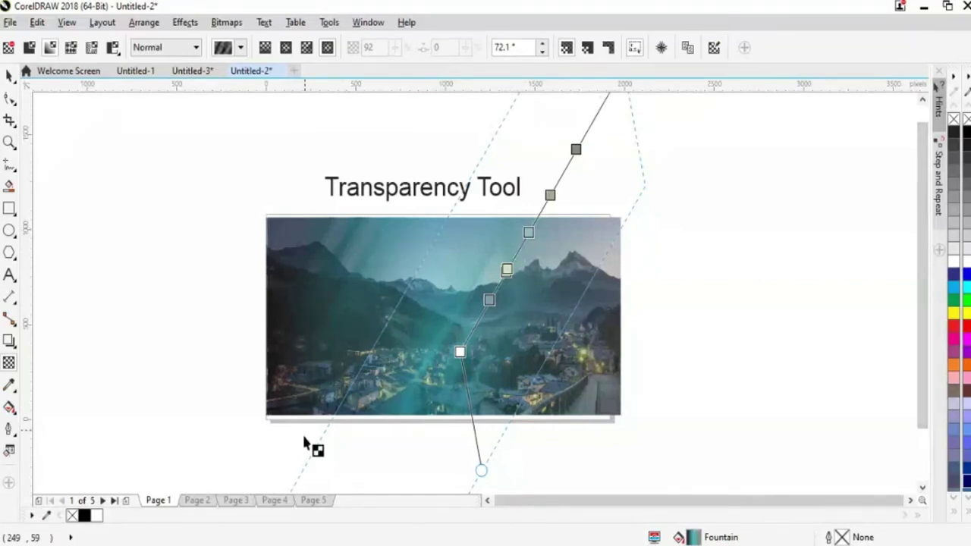
{"action": "left_click_drag", "start_coordinate": [480, 477], "coordinate": [539, 479]}
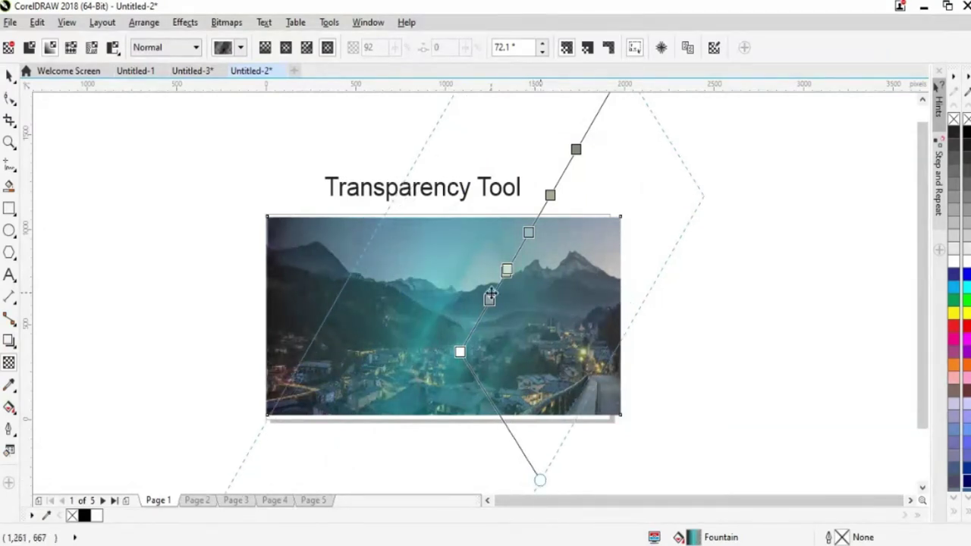
- Move the 40% transparency node to position 87%, add a 25% node at 78%, and shift the remaining nodes down to the photo's upper edge
{"action": "left_click_drag", "start_coordinate": [489, 300], "coordinate": [484, 309]}
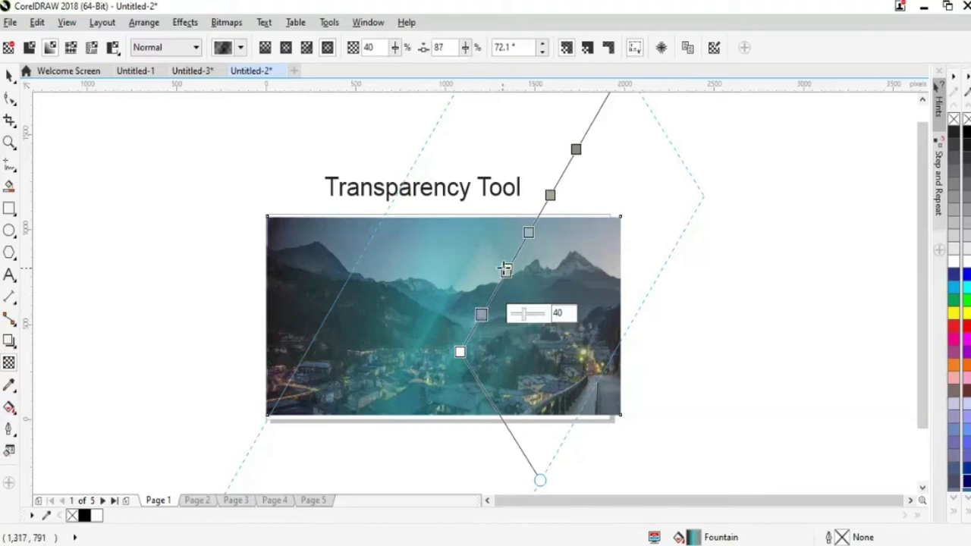
{"action": "double_click", "coordinate": [497, 289]}
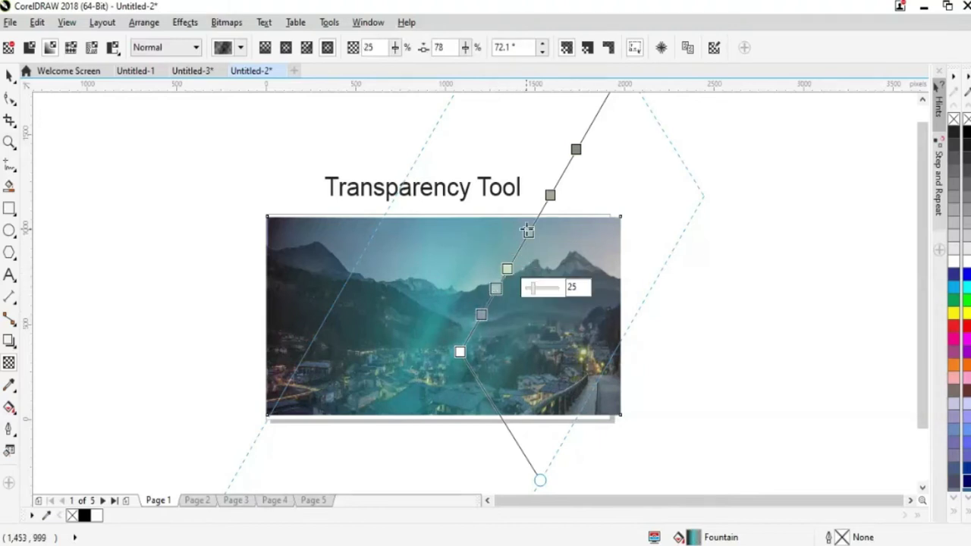
{"action": "left_click_drag", "start_coordinate": [531, 231], "coordinate": [522, 257]}
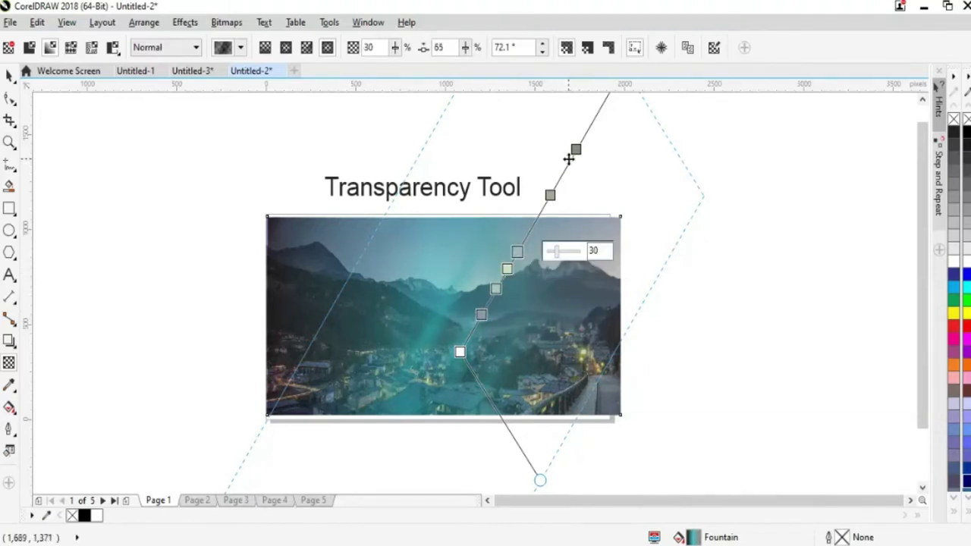
{"action": "left_click_drag", "start_coordinate": [552, 198], "coordinate": [547, 220]}
{"action": "left_click_drag", "start_coordinate": [581, 156], "coordinate": [548, 214]}
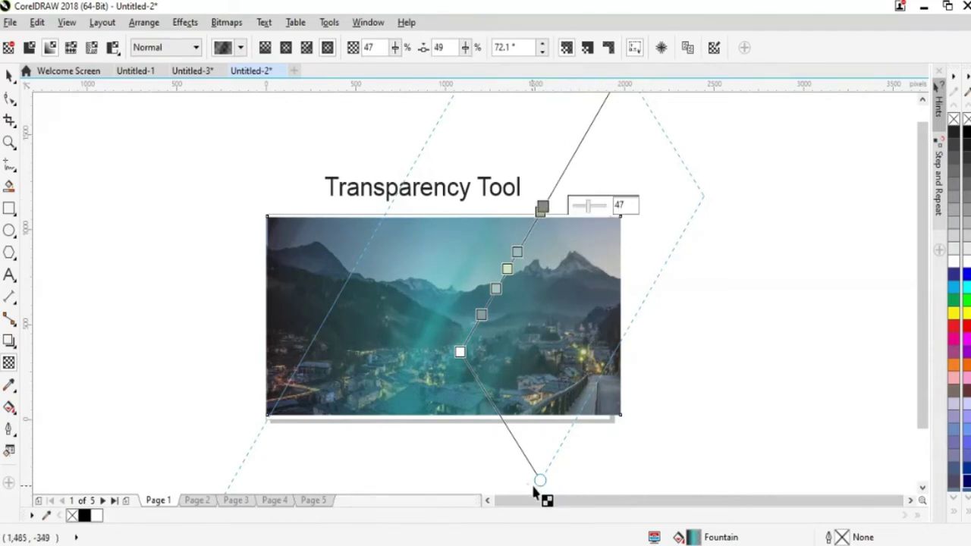
- Narrow the overlay's rectangular transparency to the photo's lower edge, and widen it again with the handle beyond the photo's lower-right corner
{"action": "left_click_drag", "start_coordinate": [541, 481], "coordinate": [502, 414]}
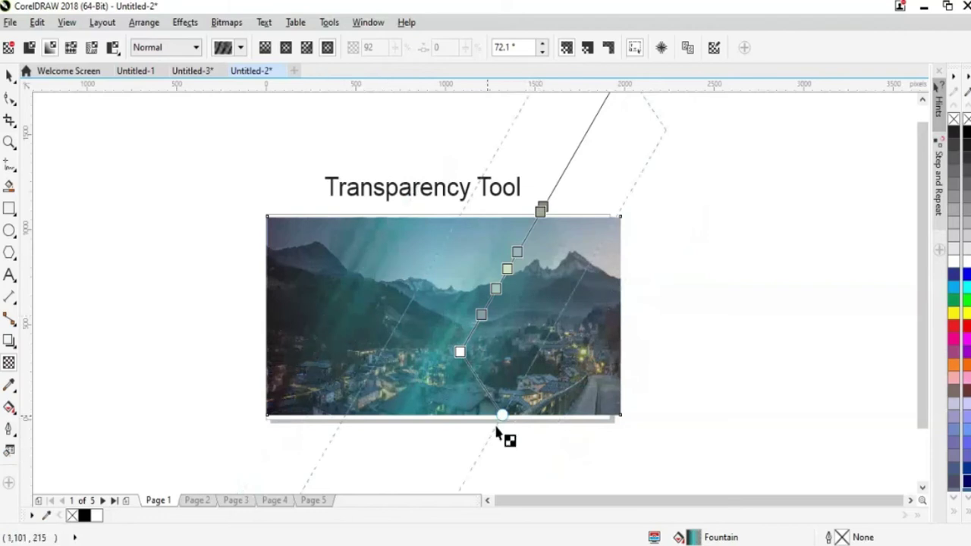
{"action": "left_click_drag", "start_coordinate": [503, 416], "coordinate": [748, 470]}
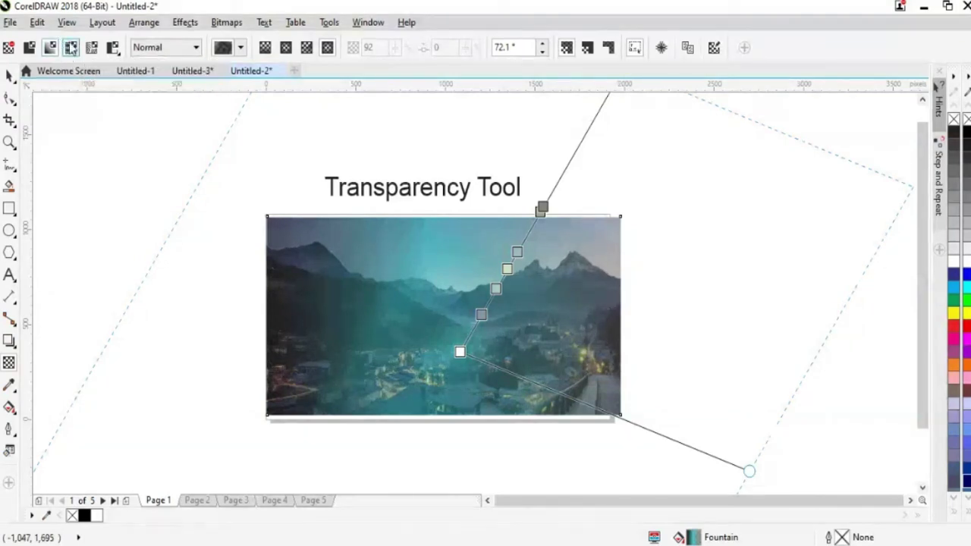
- Switch the overlay to vector pattern transparency, shift its tile down and left, and slightly enlarge the tile's width and height
{"action": "left_click", "coordinate": [71, 47]}
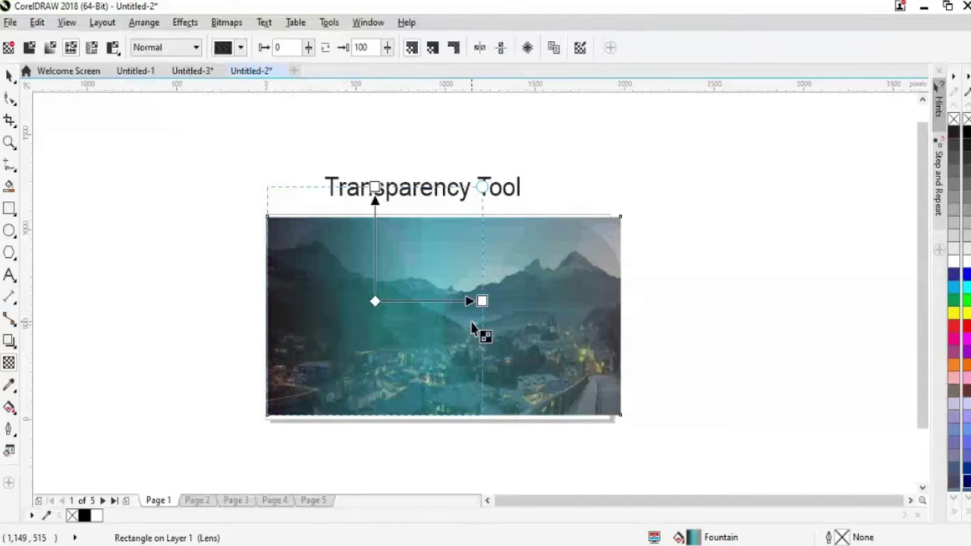
{"action": "left_click_drag", "start_coordinate": [374, 301], "coordinate": [310, 336]}
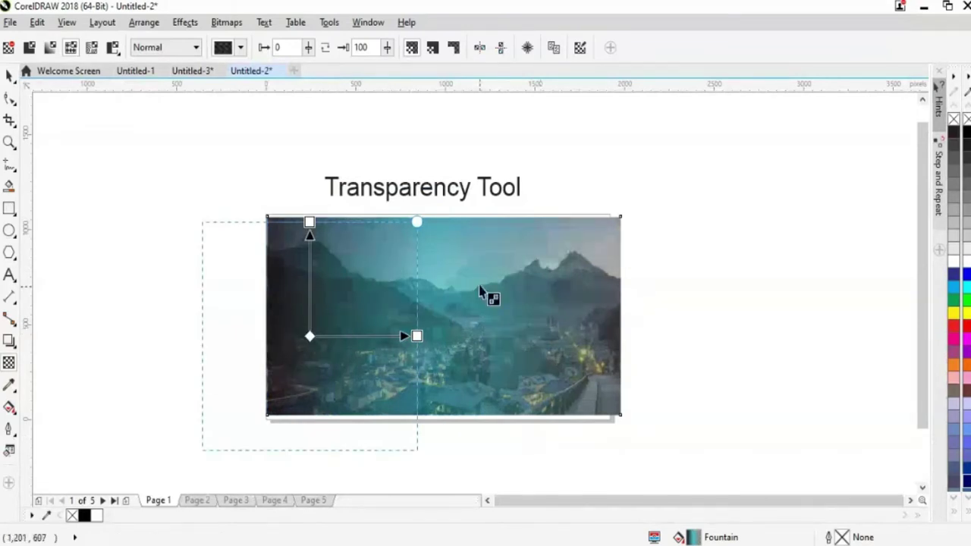
{"action": "mouse_move", "coordinate": [416, 336]}
{"action": "left_mouse_down"}
{"action": "mouse_move", "coordinate": [553, 336]}
{"action": "mouse_move", "coordinate": [414, 336]}
{"action": "mouse_move", "coordinate": [435, 336]}
{"action": "left_mouse_up"}
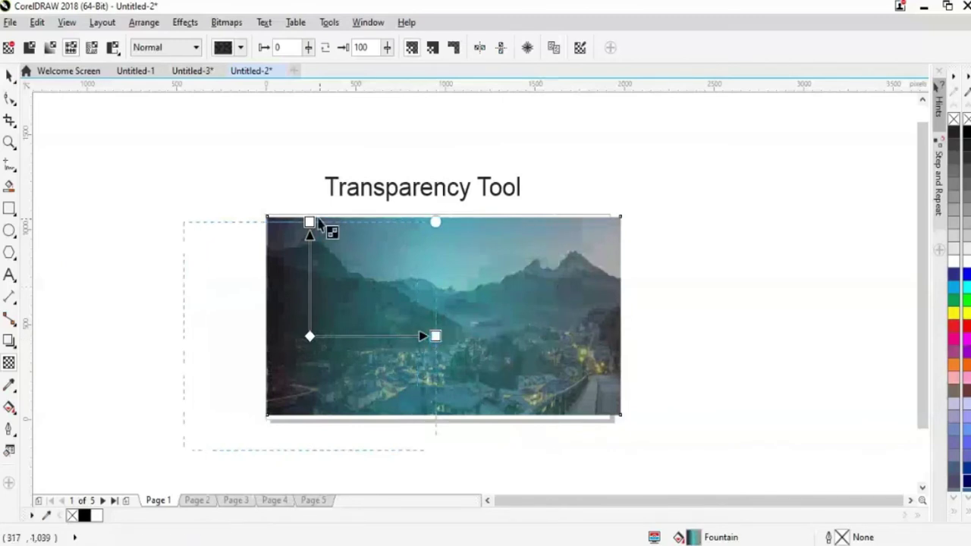
{"action": "left_click_drag", "start_coordinate": [318, 221], "coordinate": [317, 210]}
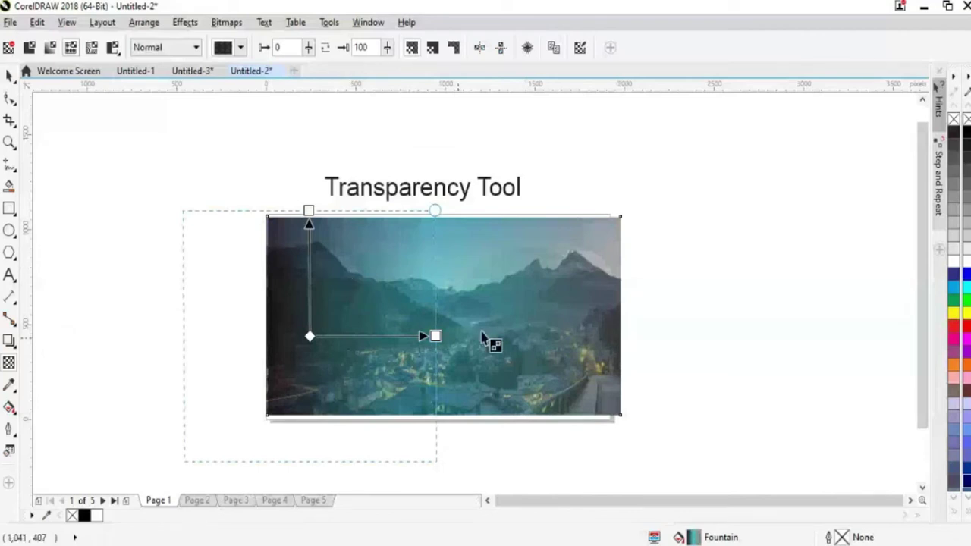
- Try the recent block-textured pattern on the overlay's transparency and settle on the diagonal stripe pattern
{"action": "left_click", "coordinate": [239, 47]}
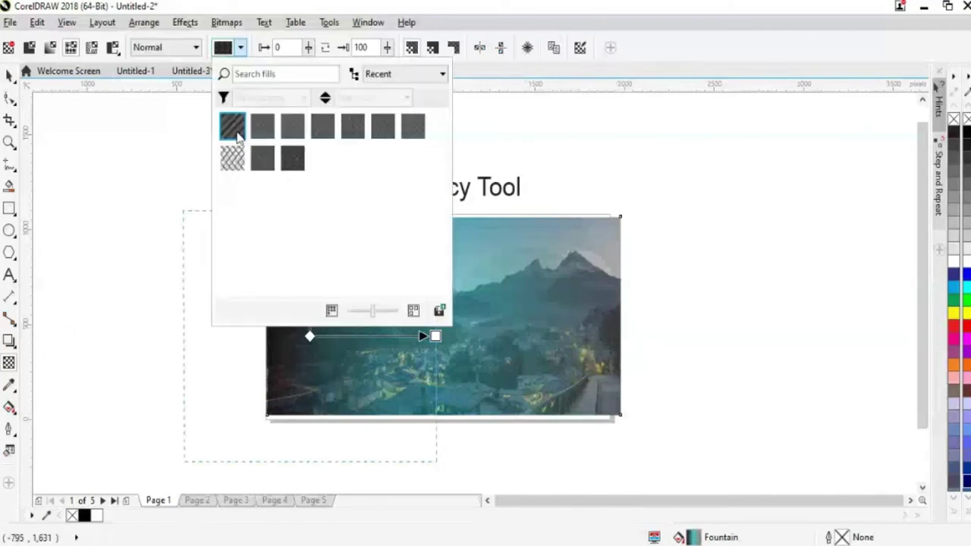
{"action": "left_click", "coordinate": [236, 130]}
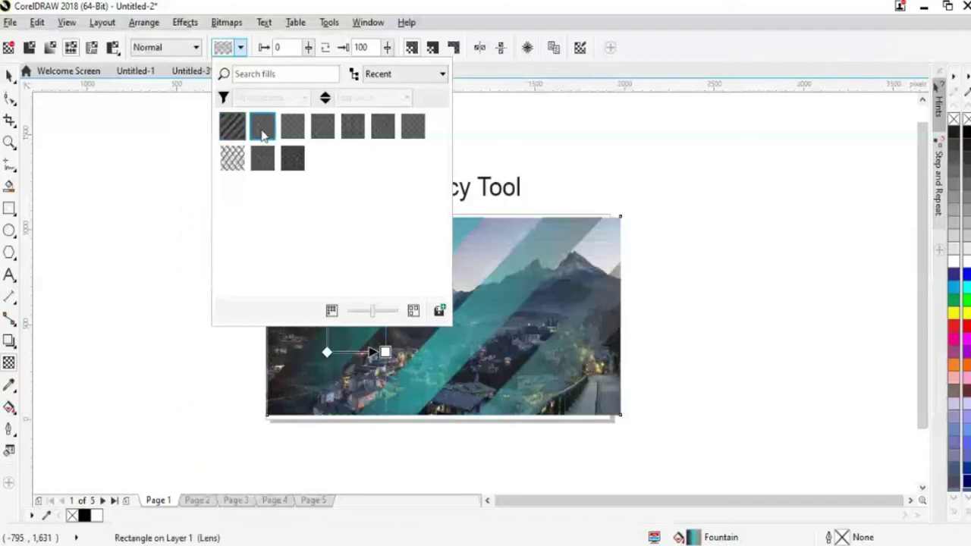
{"action": "left_click", "coordinate": [262, 129]}
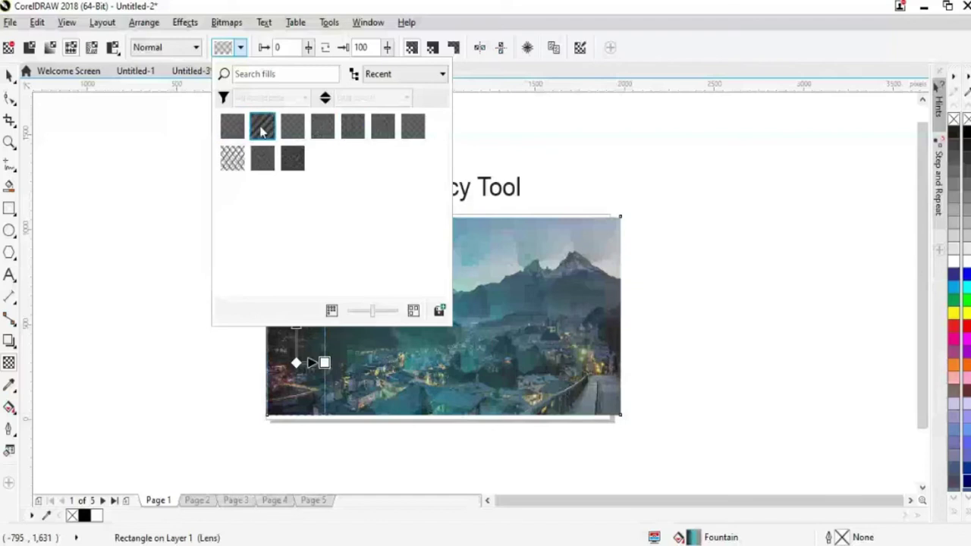
{"action": "left_click", "coordinate": [262, 130]}
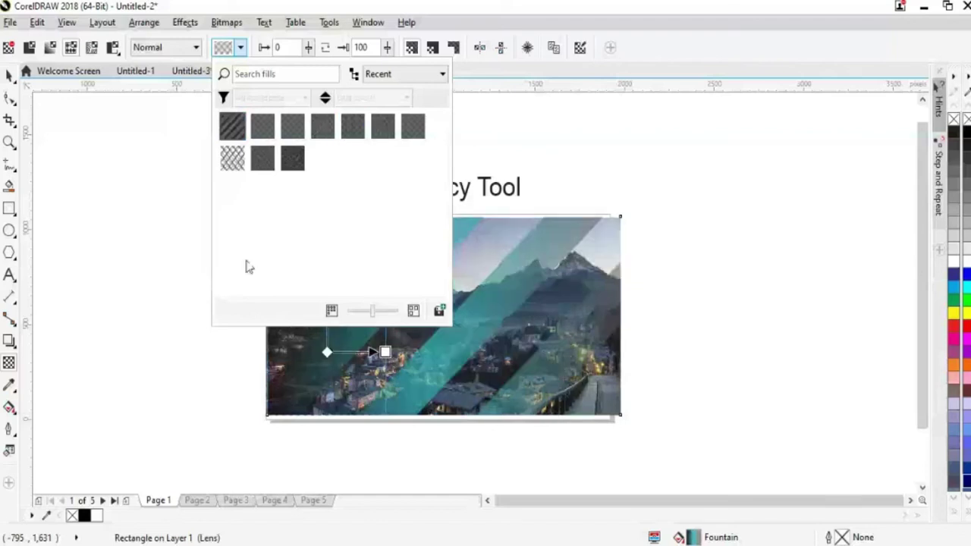
{"action": "left_click", "coordinate": [87, 173]}
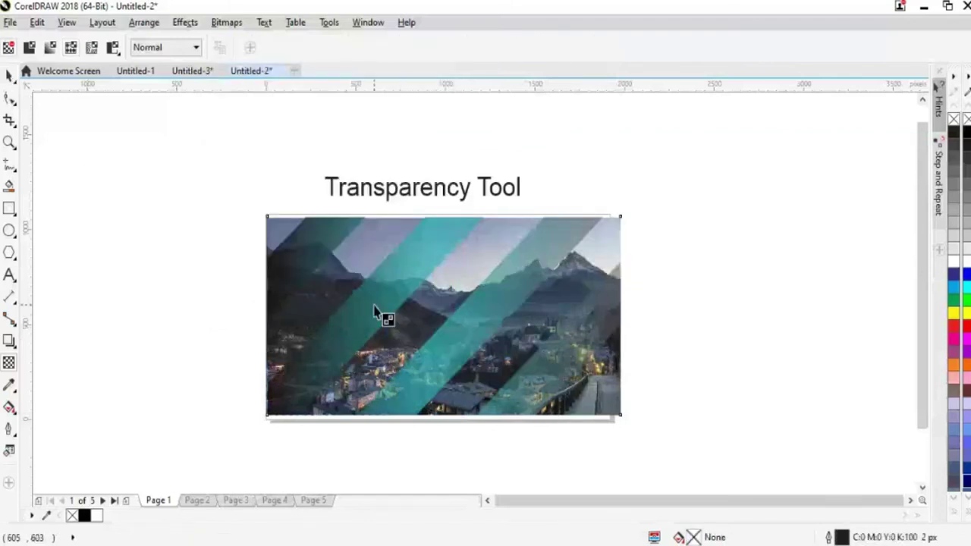
- Reselect the teal overlay and try several recent vector patterns on its transparency, ending with the scattered circles
{"action": "key", "text": "space"}
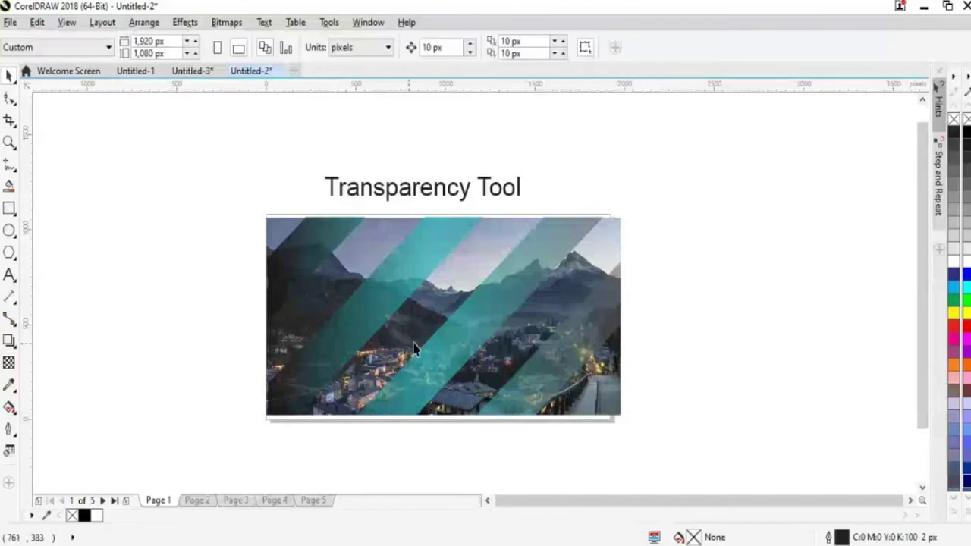
{"action": "left_click", "coordinate": [425, 364]}
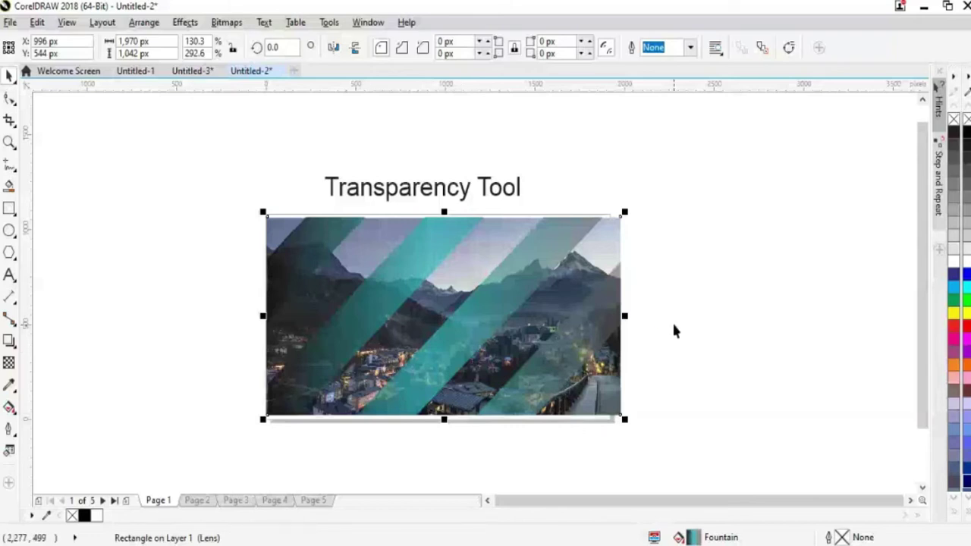
{"action": "left_click", "coordinate": [9, 365]}
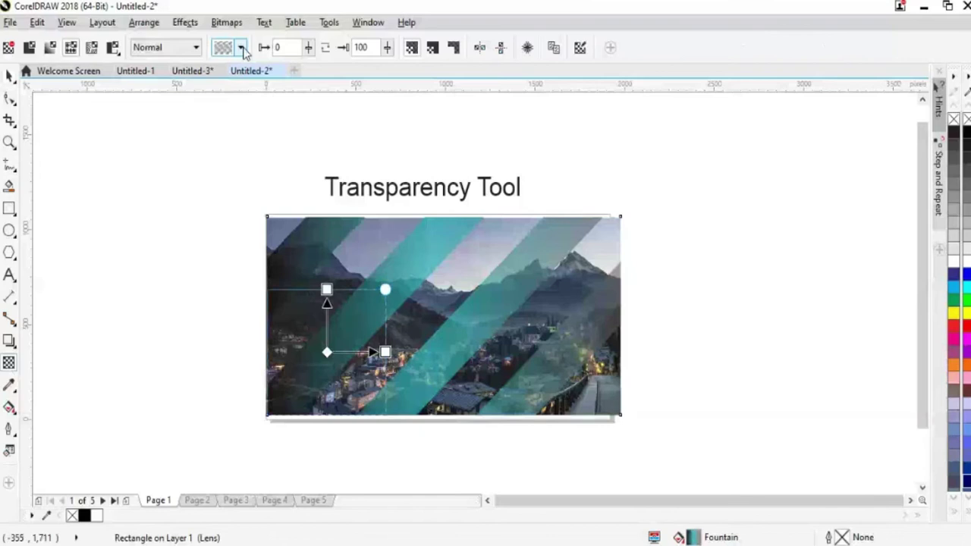
{"action": "left_click", "coordinate": [241, 48]}
{"action": "left_click", "coordinate": [322, 126]}
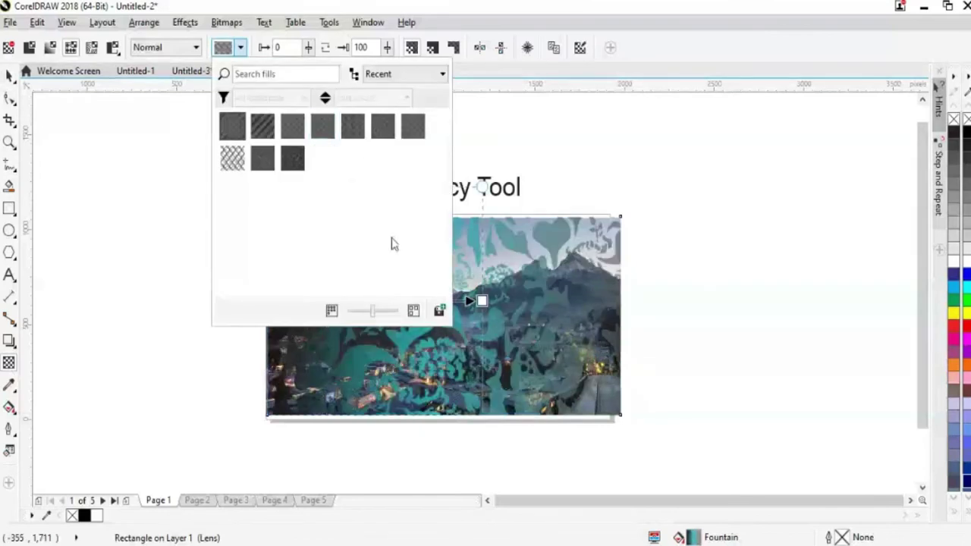
{"action": "left_click", "coordinate": [413, 128]}
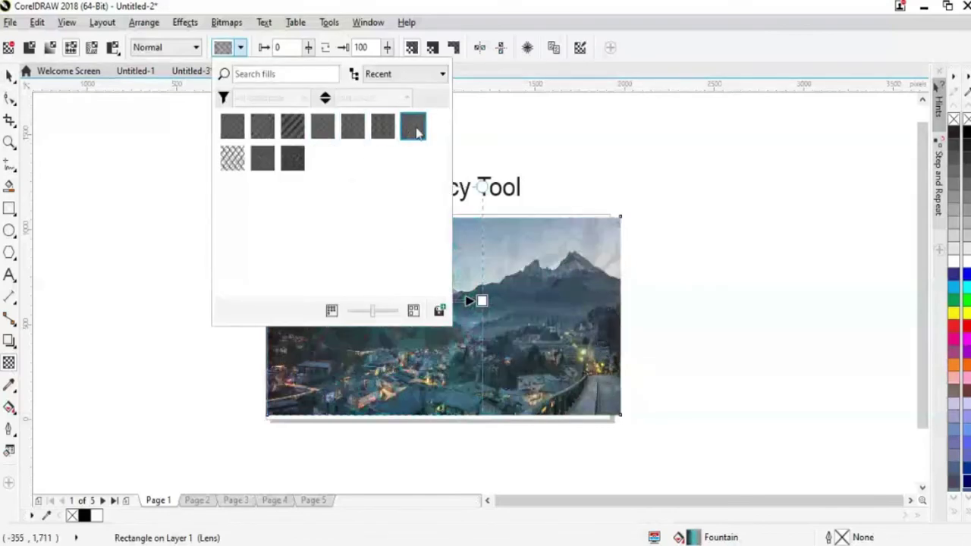
{"action": "left_click", "coordinate": [415, 135]}
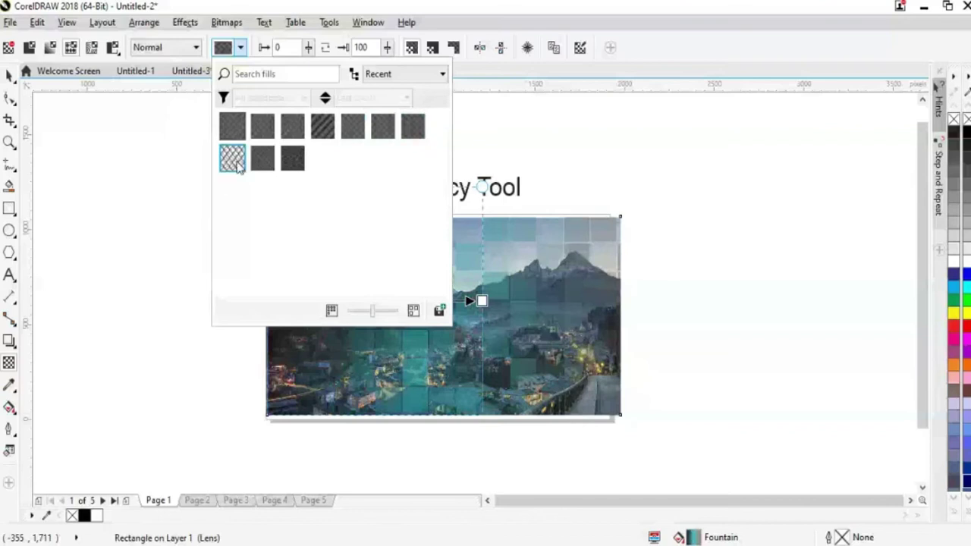
{"action": "left_click", "coordinate": [236, 164]}
{"action": "left_click", "coordinate": [258, 161]}
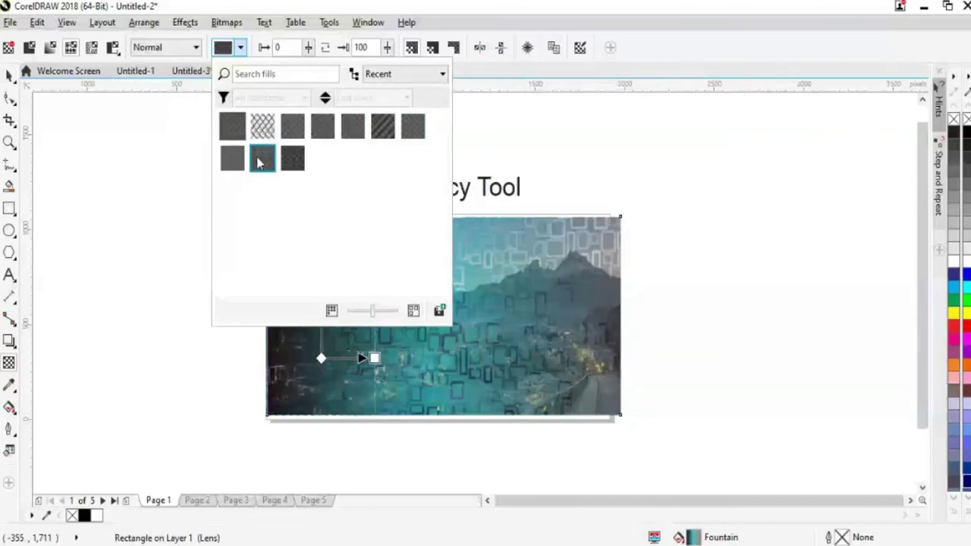
{"action": "left_click", "coordinate": [296, 162]}
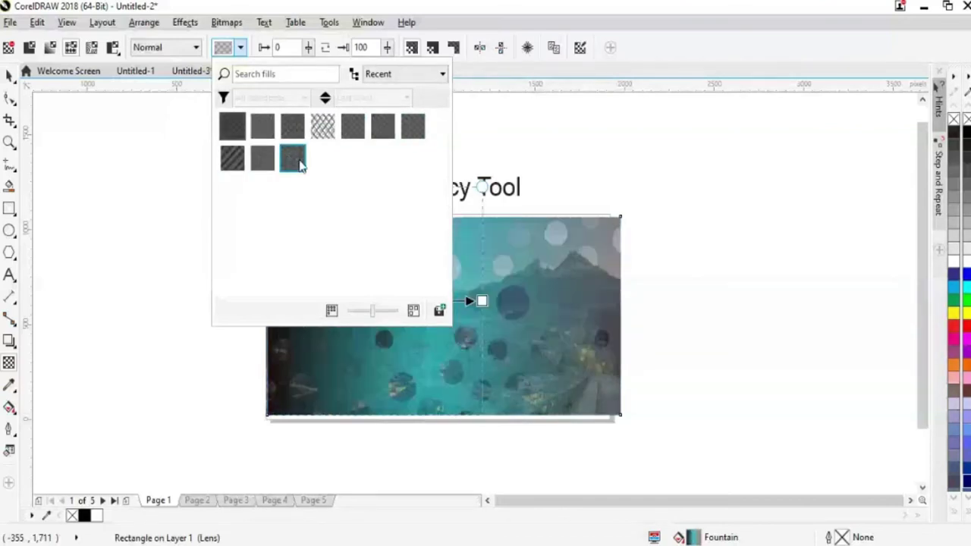
{"action": "left_click", "coordinate": [141, 265]}
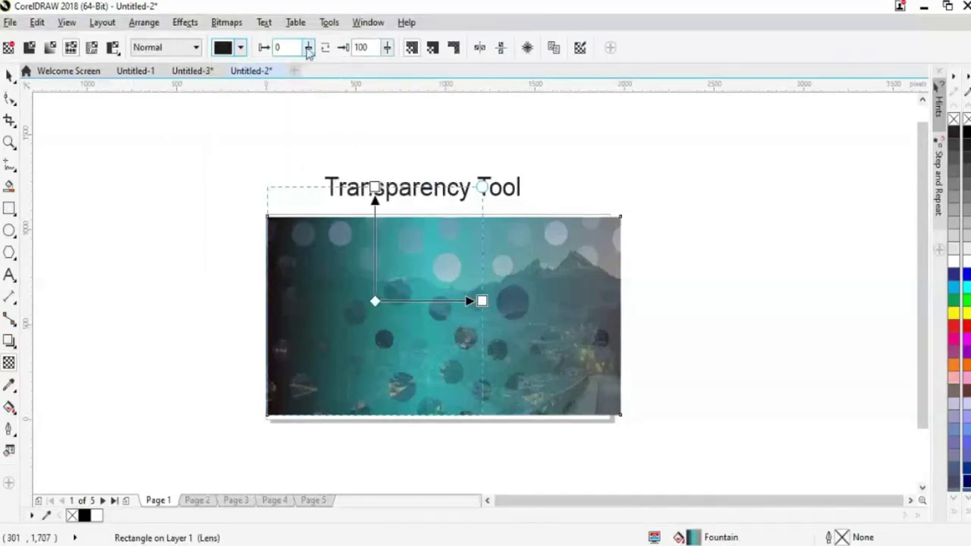
- Set the foreground transparency of the overlay's circle pattern to 67% and inspect the photo up close
{"action": "left_click", "coordinate": [308, 47]}
{"action": "left_click_drag", "start_coordinate": [311, 67], "coordinate": [330, 76]}
{"action": "left_click", "coordinate": [308, 47]}
{"action": "left_click", "coordinate": [308, 47]}
{"action": "left_click", "coordinate": [308, 47]}
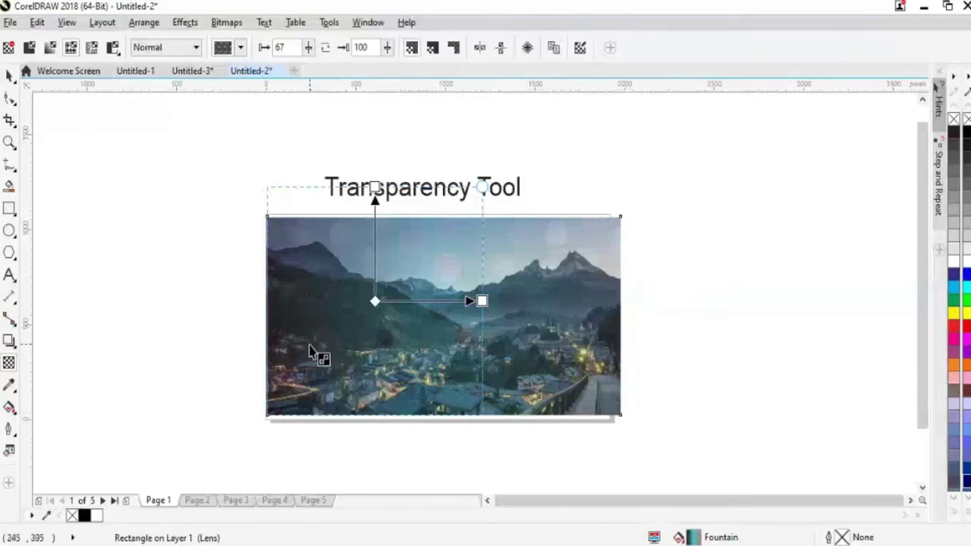
{"action": "scroll", "coordinate": [313, 353], "scroll_direction": "up", "scroll_amount": 1}
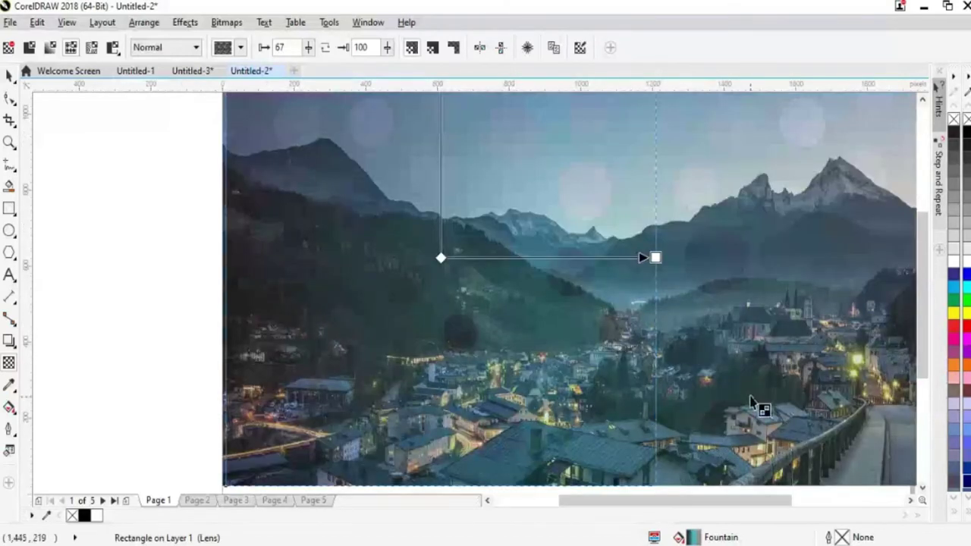
{"action": "scroll", "coordinate": [924, 368], "scroll_direction": "up", "scroll_amount": 3}
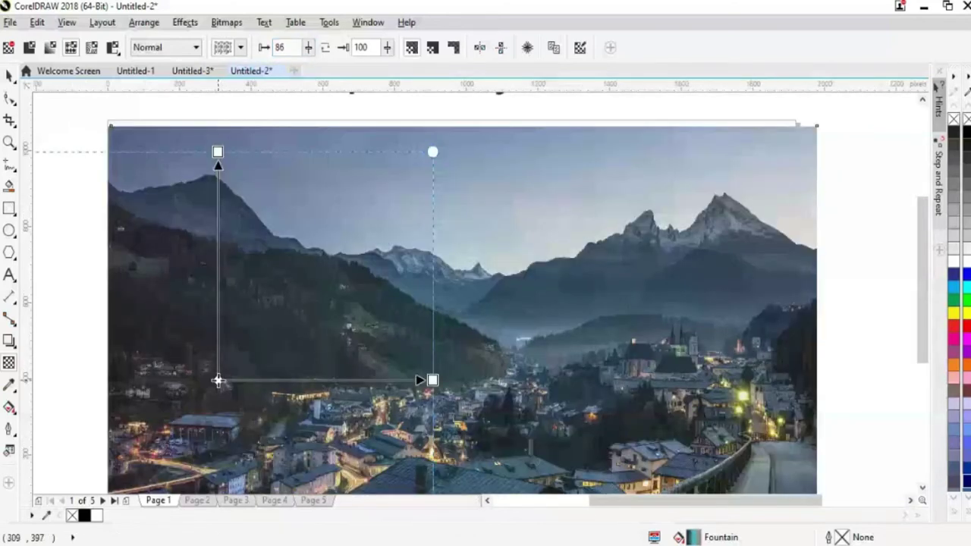
- Apply the first recent vector pattern with 19% foreground transparency, and switch the overlay to bitmap pattern transparency
{"action": "left_click", "coordinate": [225, 47]}
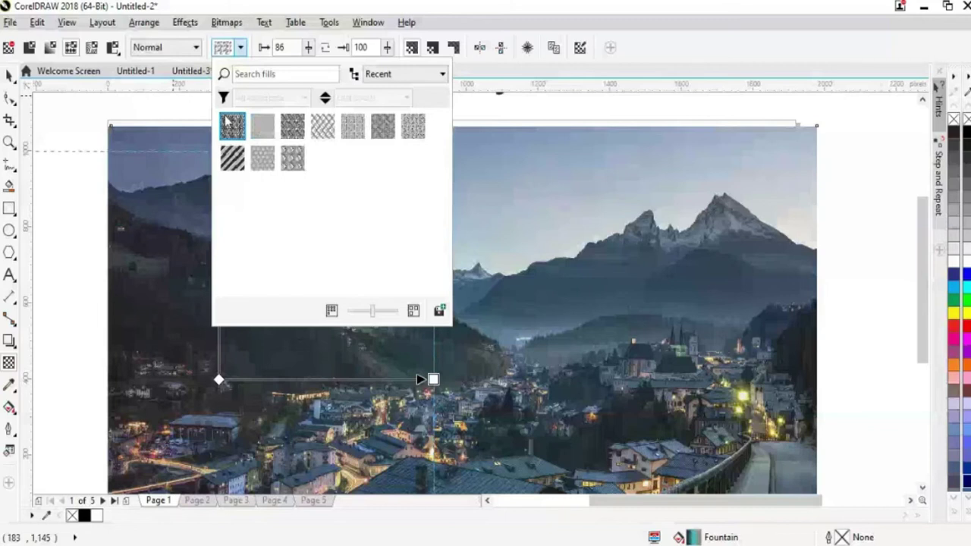
{"action": "left_click", "coordinate": [226, 121]}
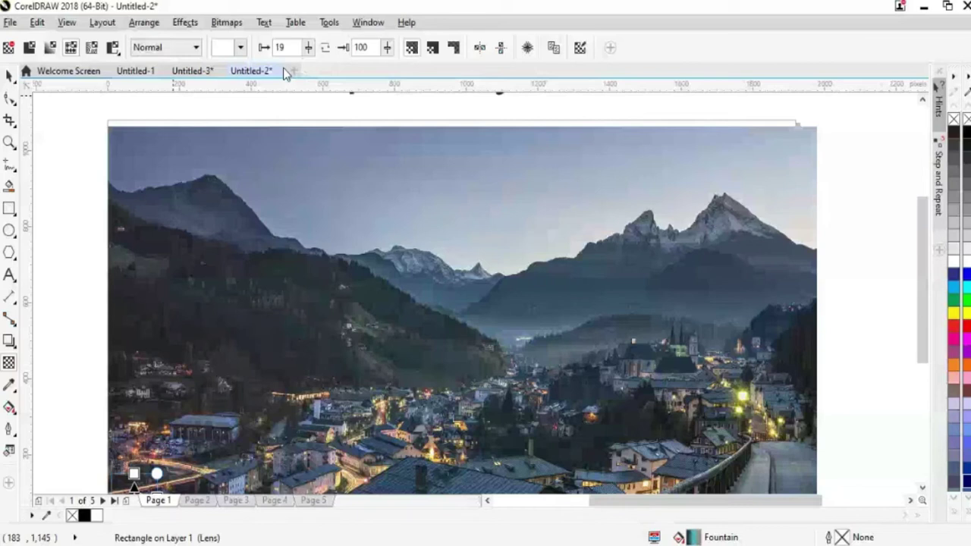
{"action": "left_click", "coordinate": [91, 48]}
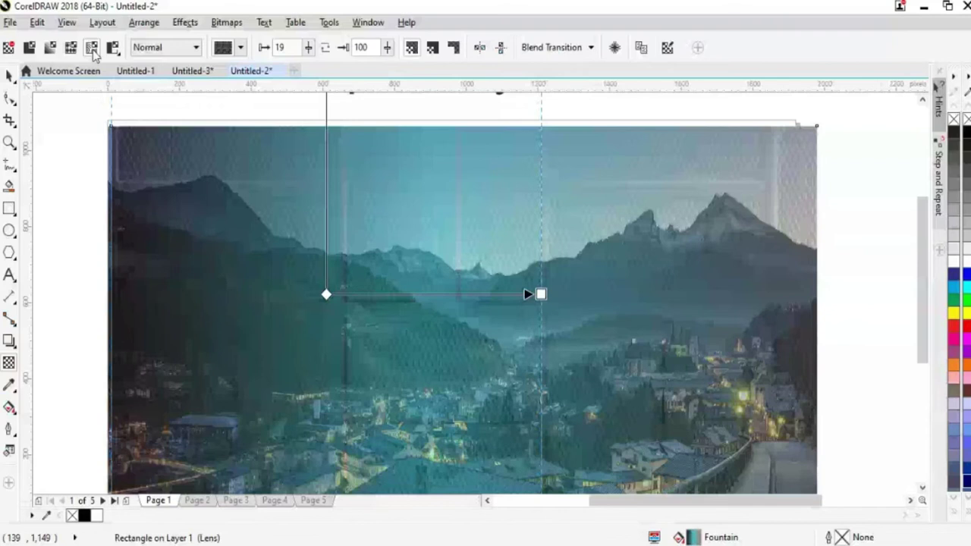
- Set the merge mode of the overlay's bitmap pattern transparency to Add
{"action": "left_click", "coordinate": [156, 47]}
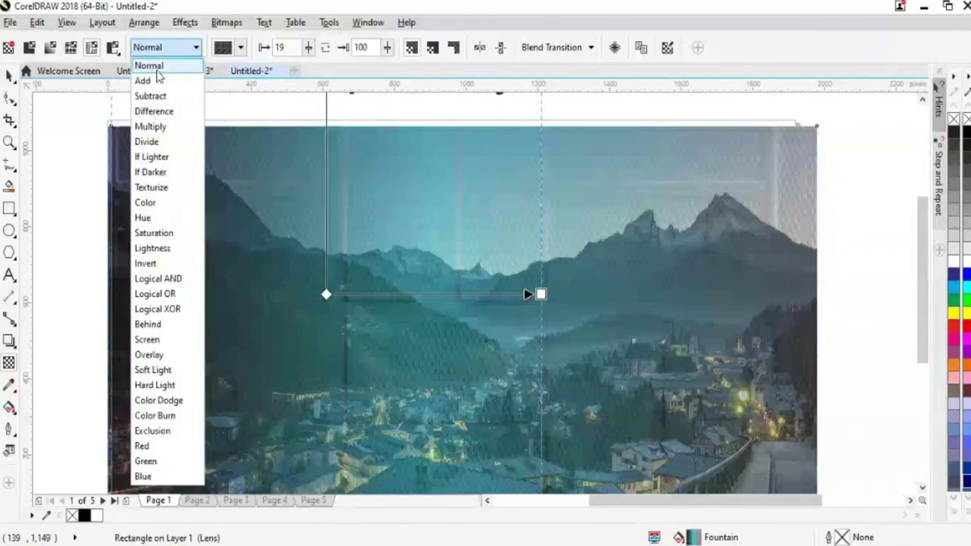
{"action": "left_click", "coordinate": [155, 68]}
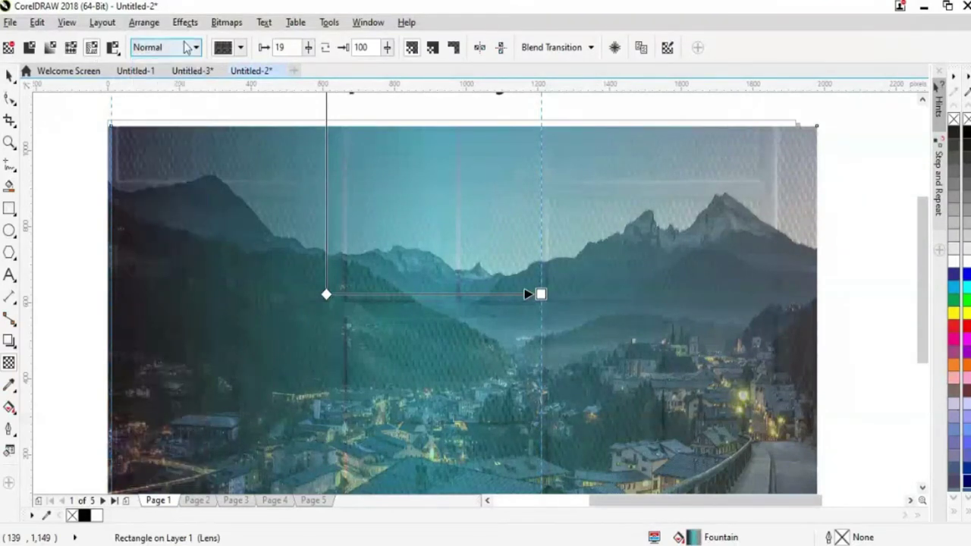
{"action": "left_click", "coordinate": [186, 47]}
{"action": "left_click", "coordinate": [159, 79]}
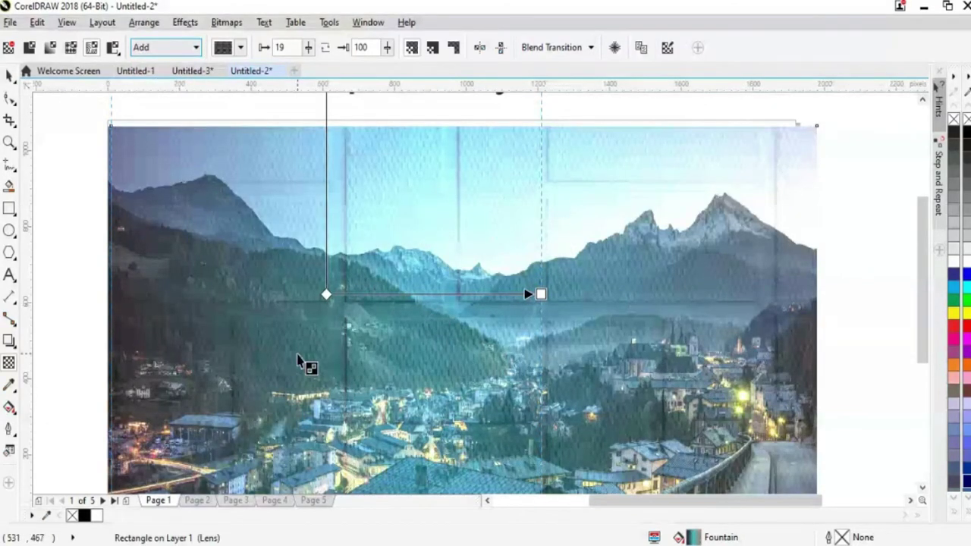
- Change the overlay's merge mode to Subtract and move the bitmap pattern tile down and left on the photo
{"action": "scroll", "coordinate": [306, 364], "scroll_direction": "down", "scroll_amount": 2}
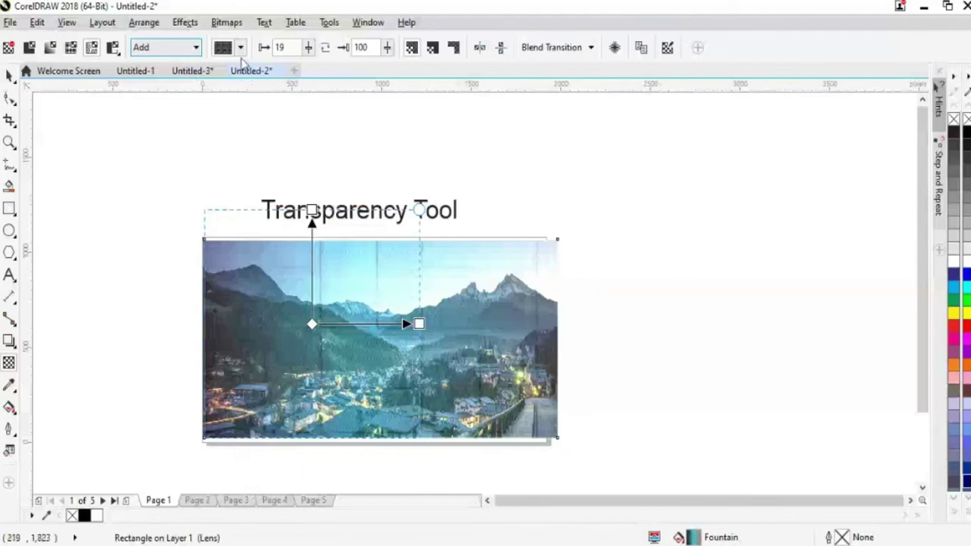
{"action": "left_click", "coordinate": [240, 47]}
{"action": "left_click", "coordinate": [176, 55]}
{"action": "left_click", "coordinate": [197, 48]}
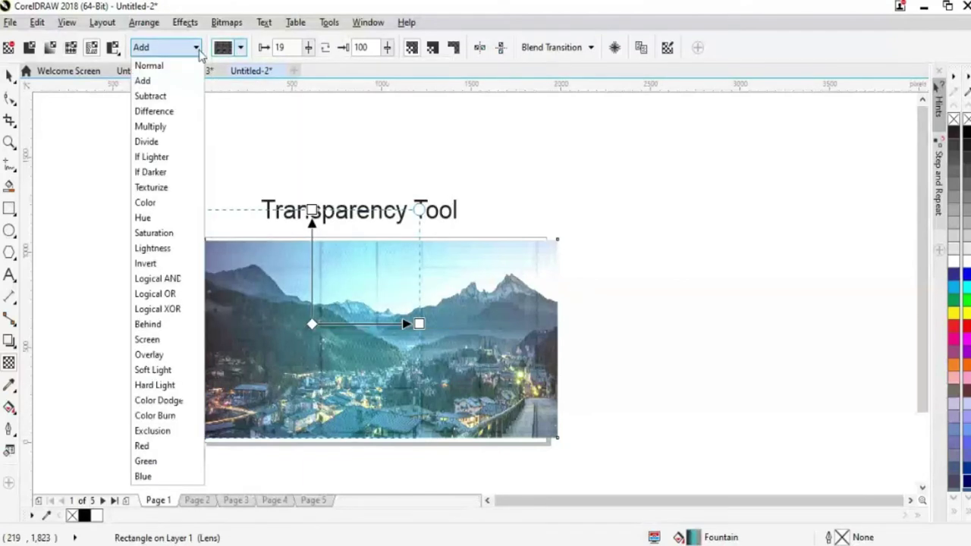
{"action": "left_click", "coordinate": [172, 96]}
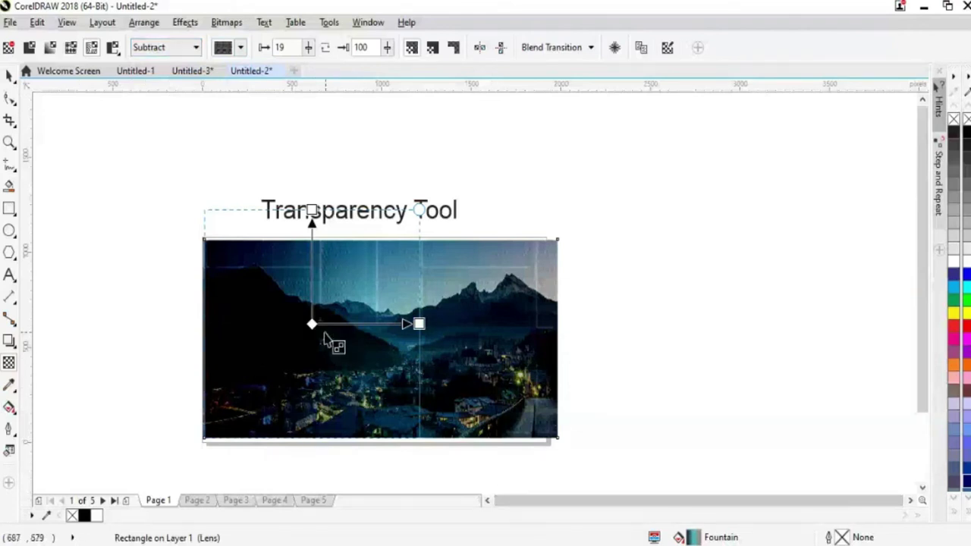
{"action": "left_click_drag", "start_coordinate": [312, 324], "coordinate": [268, 353]}
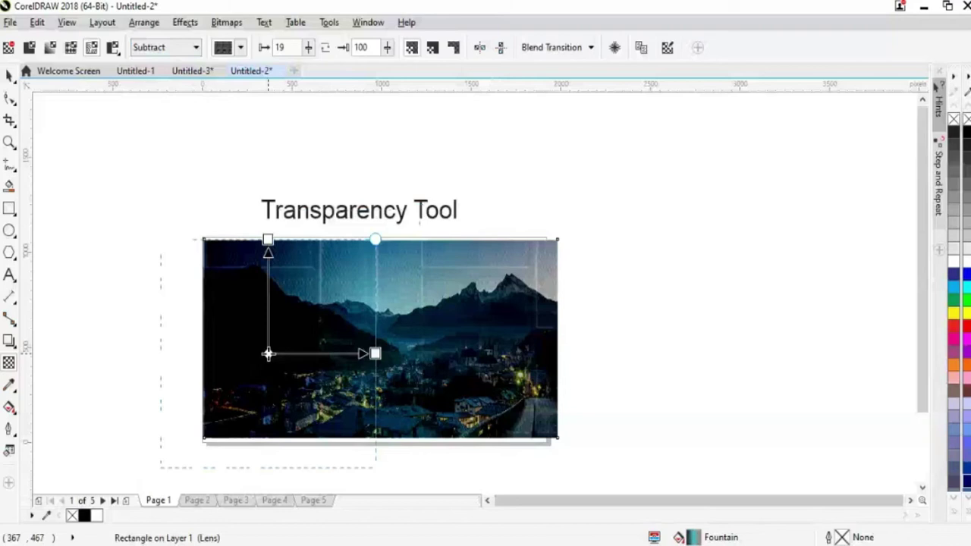
- Try the Divide merge mode on the overlay's bitmap pattern transparency and change it to Color
{"action": "left_click", "coordinate": [196, 47]}
{"action": "left_click", "coordinate": [195, 60]}
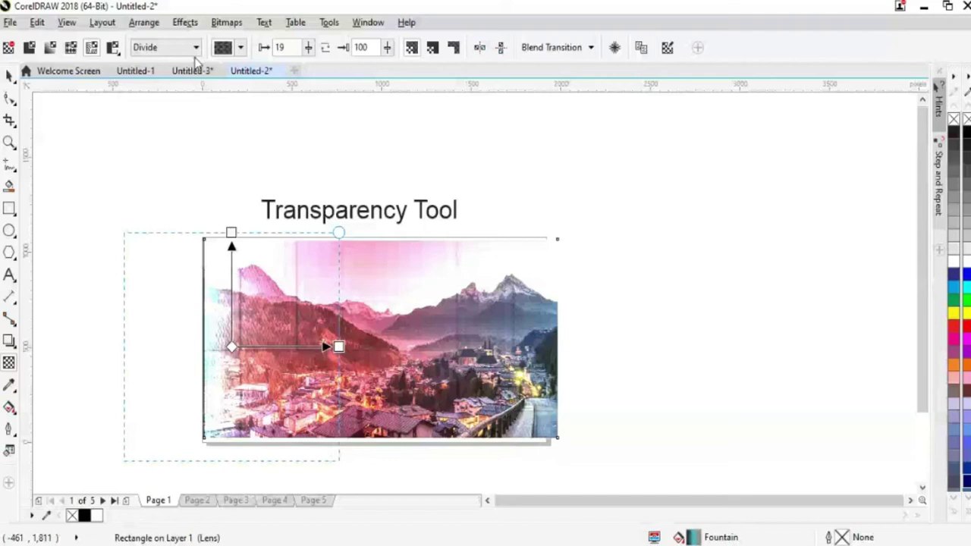
{"action": "left_click", "coordinate": [195, 62]}
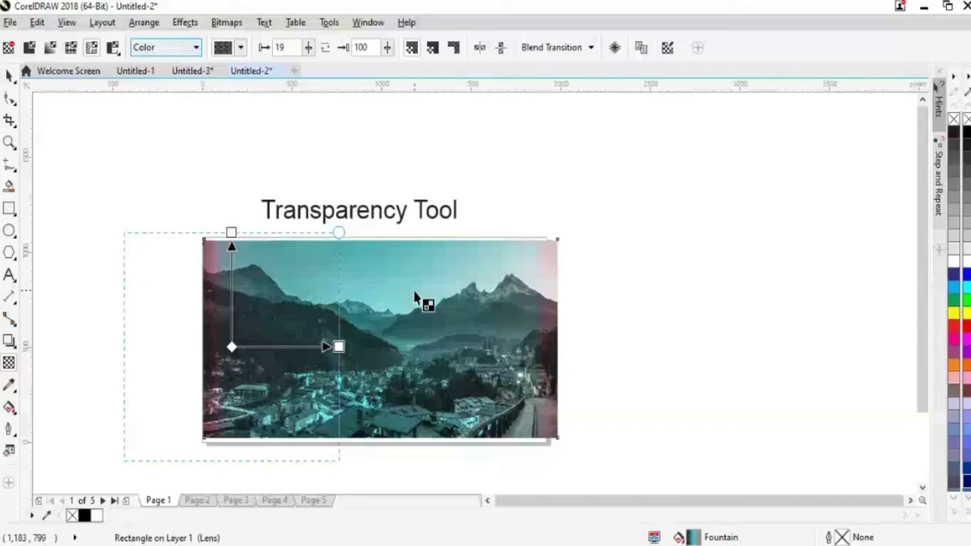
- Set the overlay's merge mode to Normal and apply the sixth recent bitmap pattern to its transparency
{"action": "left_click", "coordinate": [166, 47]}
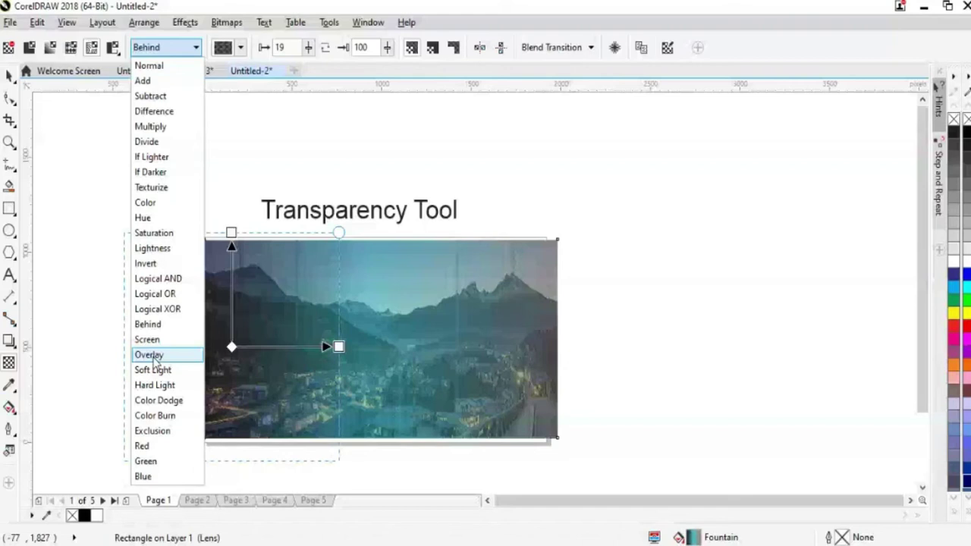
{"action": "left_click", "coordinate": [223, 47]}
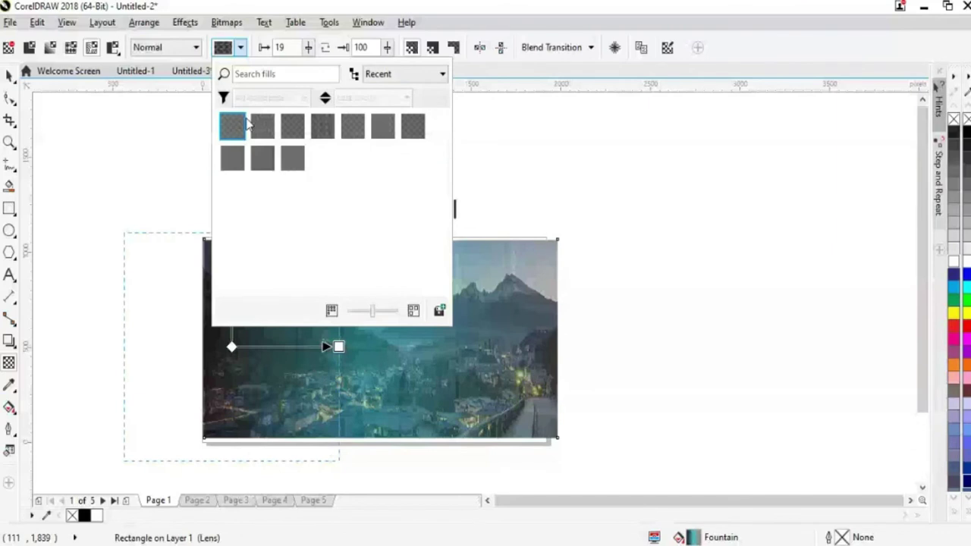
{"action": "left_click", "coordinate": [385, 135]}
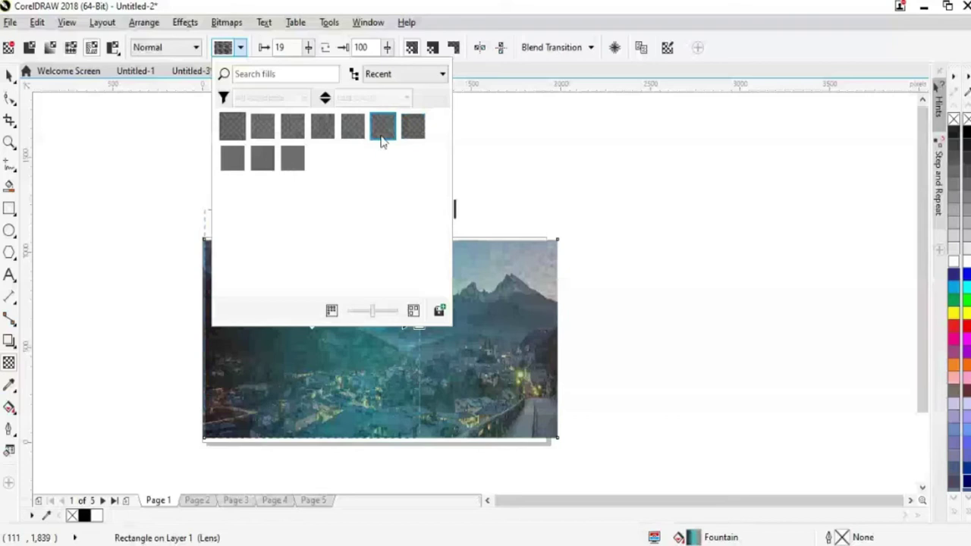
{"action": "left_click", "coordinate": [460, 159]}
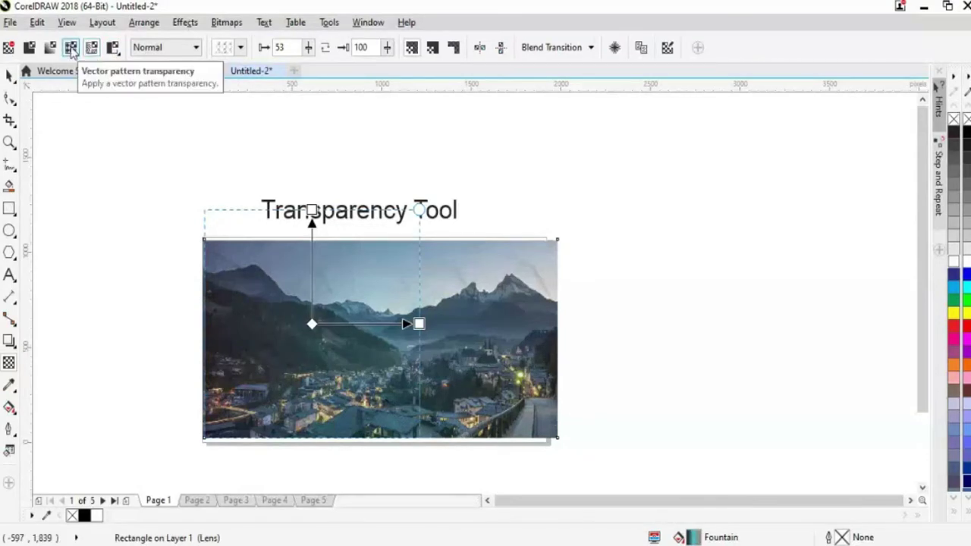
- Try several recent bitmap patterns on the overlay, including Bitmap Pattern 079, and set the foreground transparency to 13%
{"action": "left_click", "coordinate": [240, 47]}
{"action": "left_click", "coordinate": [293, 158]}
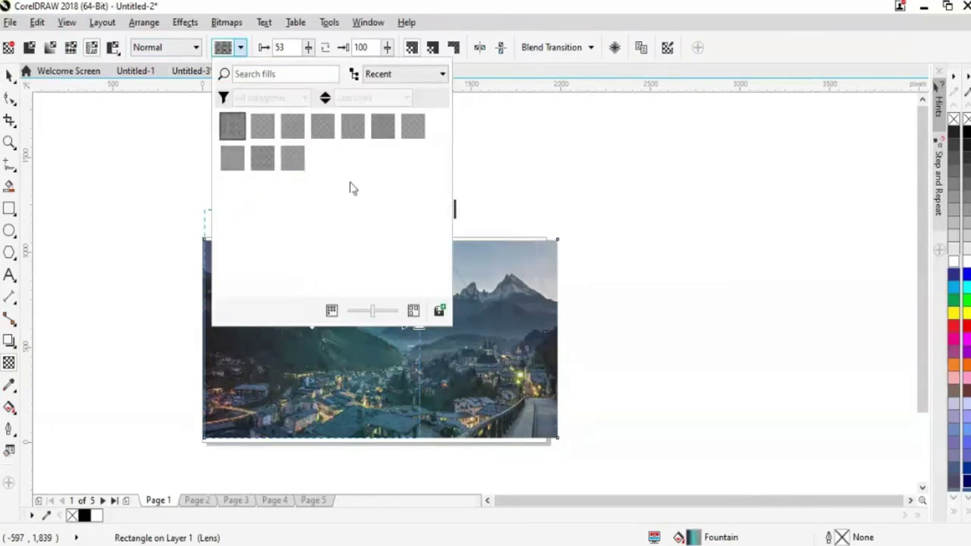
{"action": "left_click", "coordinate": [353, 126]}
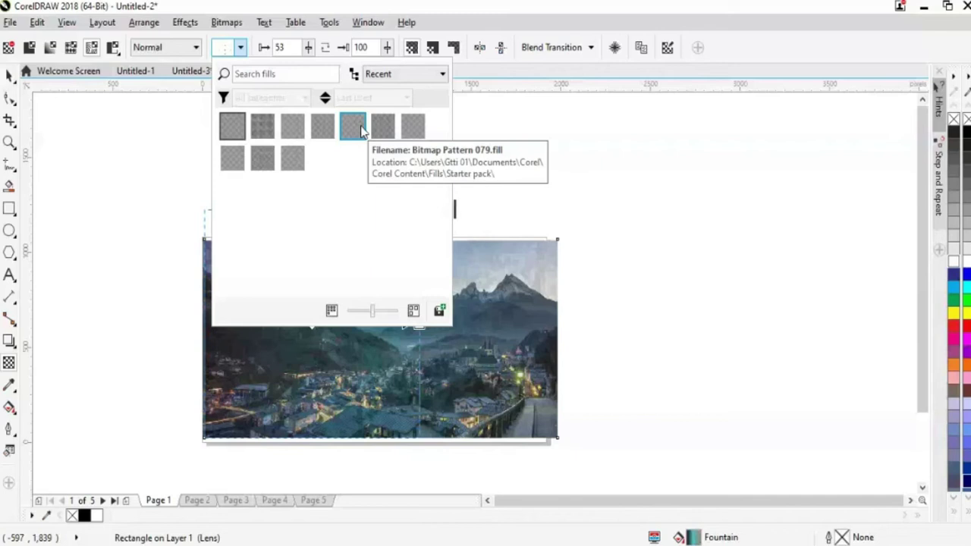
{"action": "left_click", "coordinate": [421, 134]}
{"action": "left_click", "coordinate": [309, 134]}
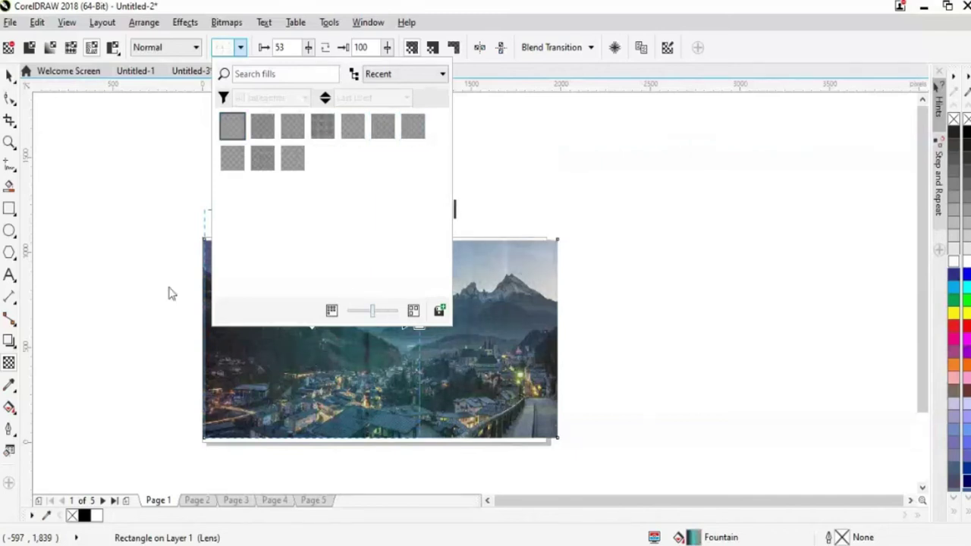
{"action": "left_click", "coordinate": [336, 346]}
{"action": "left_click", "coordinate": [239, 47]}
{"action": "left_click", "coordinate": [309, 49]}
{"action": "left_click_drag", "start_coordinate": [309, 48], "coordinate": [297, 72]}
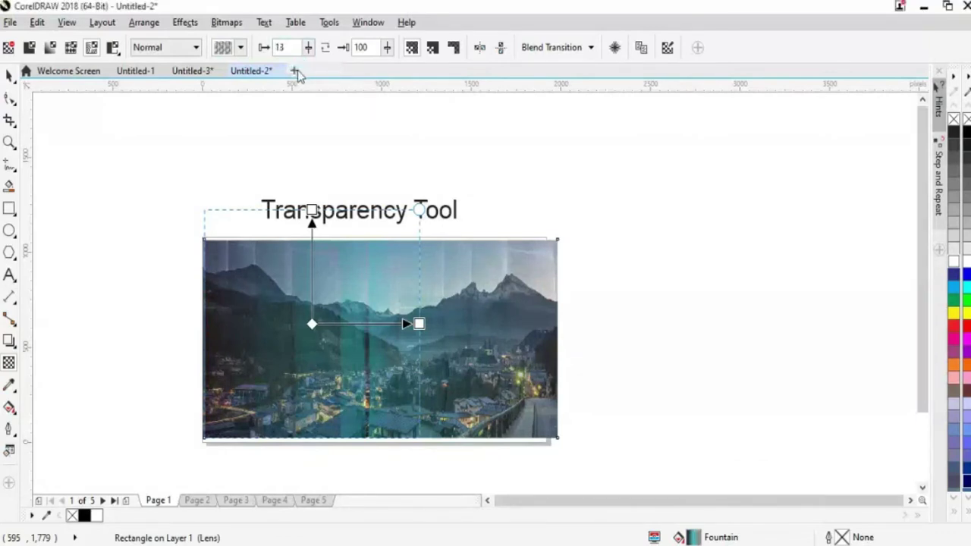
- Apply the third recent bitmap pattern to the overlay's transparency, set the foreground transparency to 43%, and deselect it
{"action": "left_click", "coordinate": [240, 47]}
{"action": "left_click", "coordinate": [293, 126]}
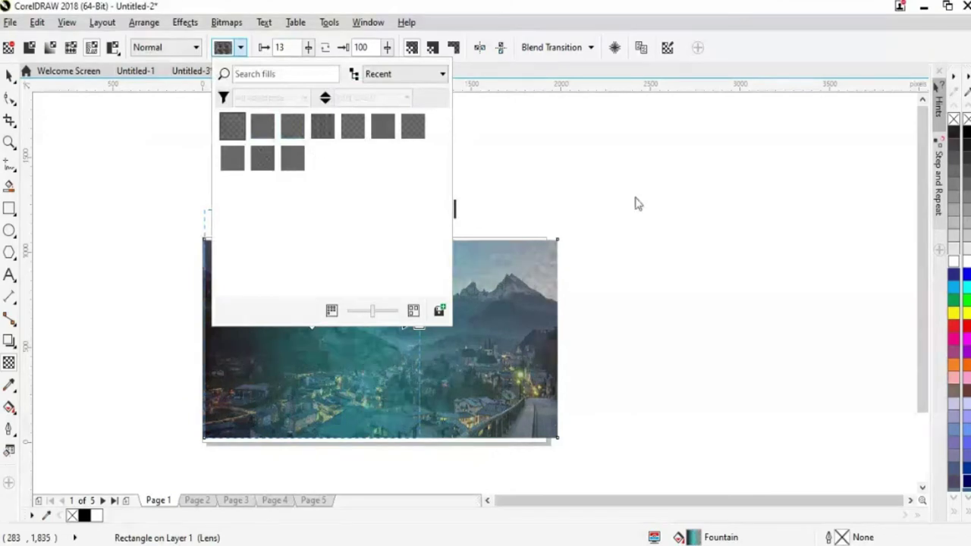
{"action": "left_click_drag", "start_coordinate": [308, 47], "coordinate": [332, 76]}
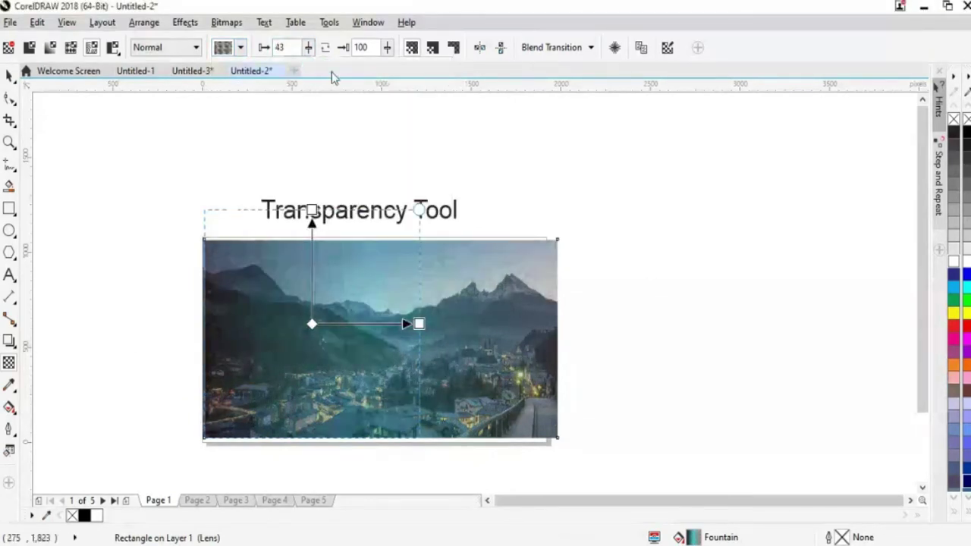
{"action": "left_click", "coordinate": [148, 176]}
{"action": "left_click", "coordinate": [9, 75]}
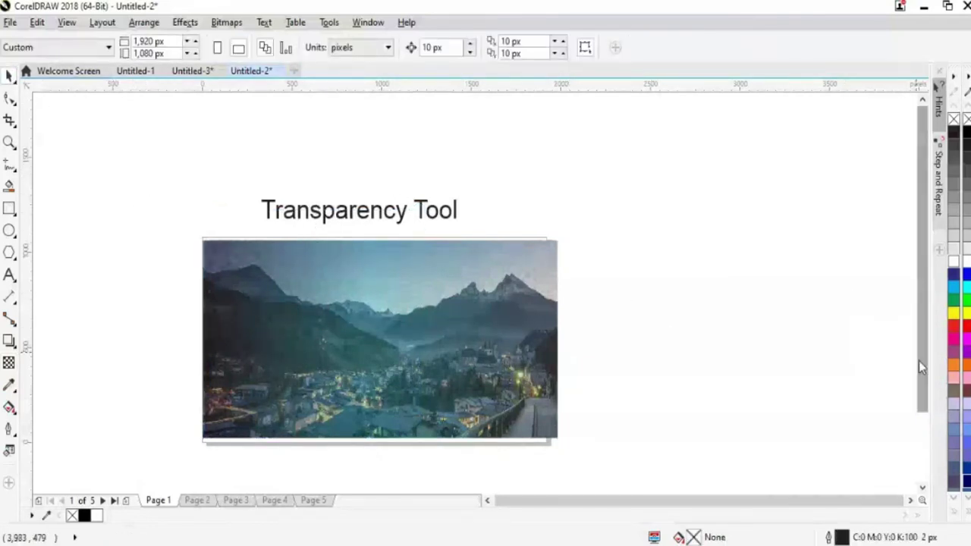
- Move the bitmap-patterned overlay off the landscape photo into the empty area to its right
{"action": "left_click_drag", "start_coordinate": [919, 358], "coordinate": [905, 395]}
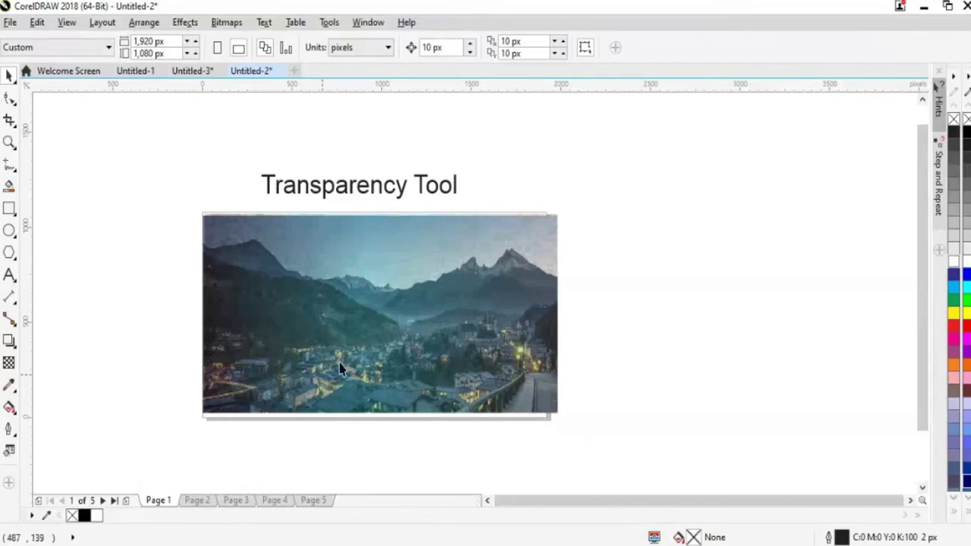
{"action": "left_click", "coordinate": [399, 306]}
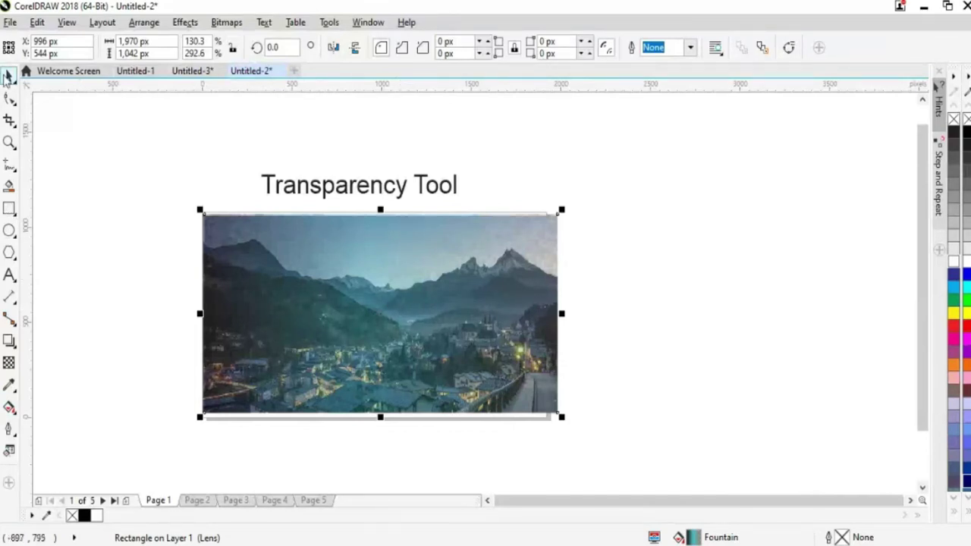
{"action": "left_click_drag", "start_coordinate": [327, 351], "coordinate": [642, 334]}
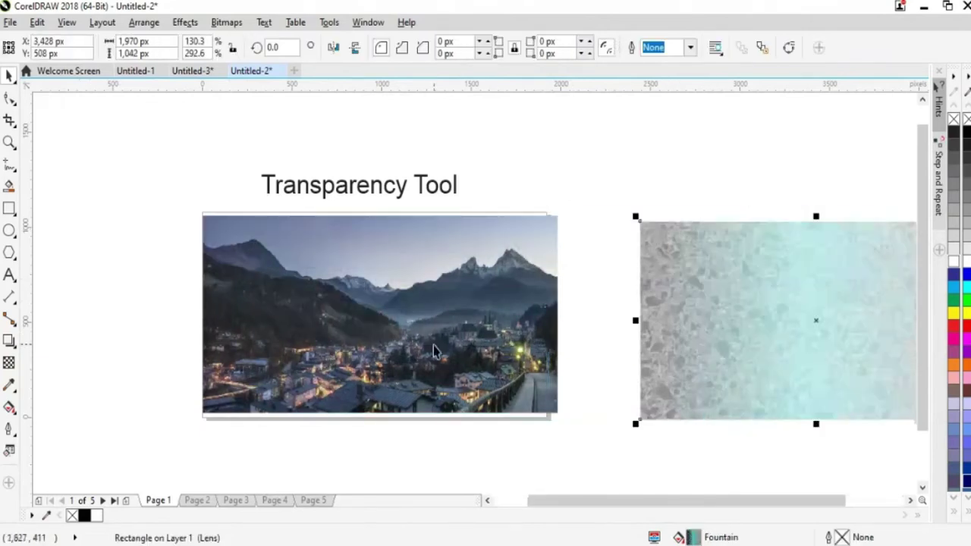
{"action": "left_click", "coordinate": [433, 345]}
{"action": "left_click", "coordinate": [169, 314]}
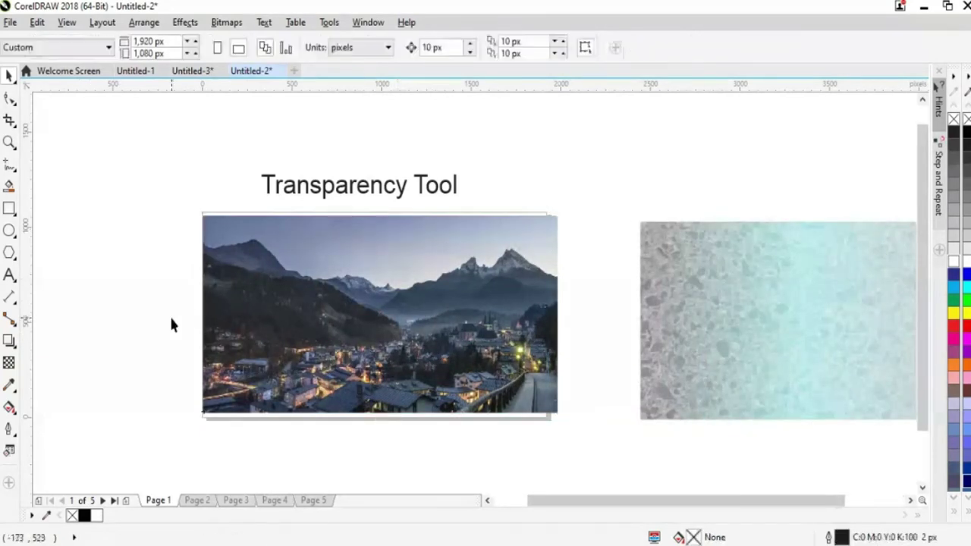
- Add the artistic text "Transparency Text" in 24 pt Arial on the landscape photo
{"action": "left_click", "coordinate": [9, 275]}
{"action": "left_click", "coordinate": [281, 285]}
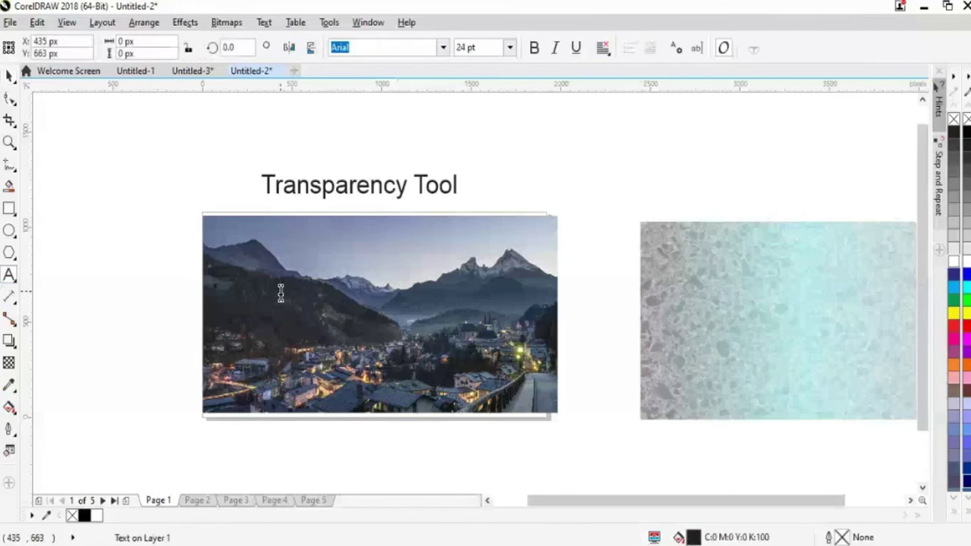
{"action": "type", "text": "Transparency "}
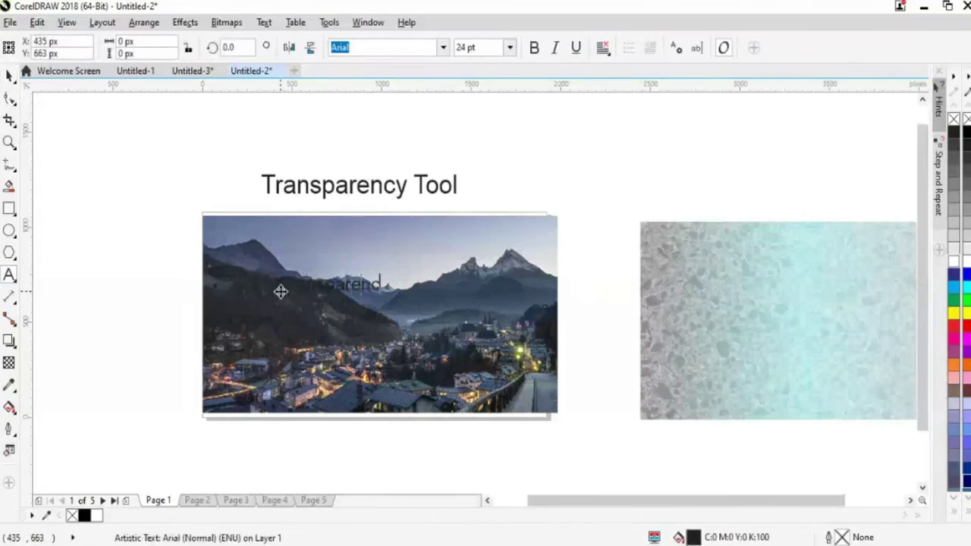
{"action": "type", "text": "Text"}
{"action": "left_click", "coordinate": [9, 120]}
{"action": "left_click", "coordinate": [9, 76]}
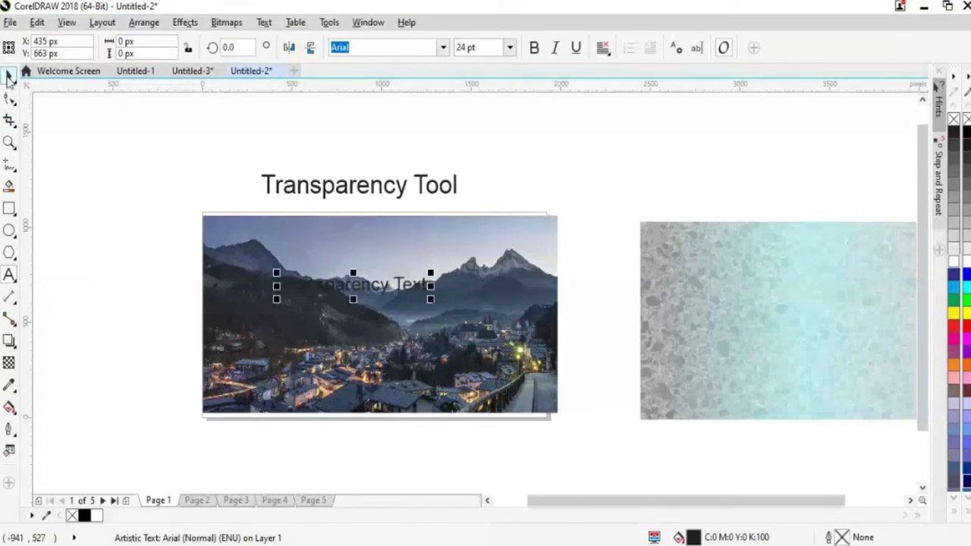
- Enlarge the "Transparency Text" line to about 41 pt and centre it over the photo
{"action": "left_click_drag", "start_coordinate": [430, 299], "coordinate": [535, 312]}
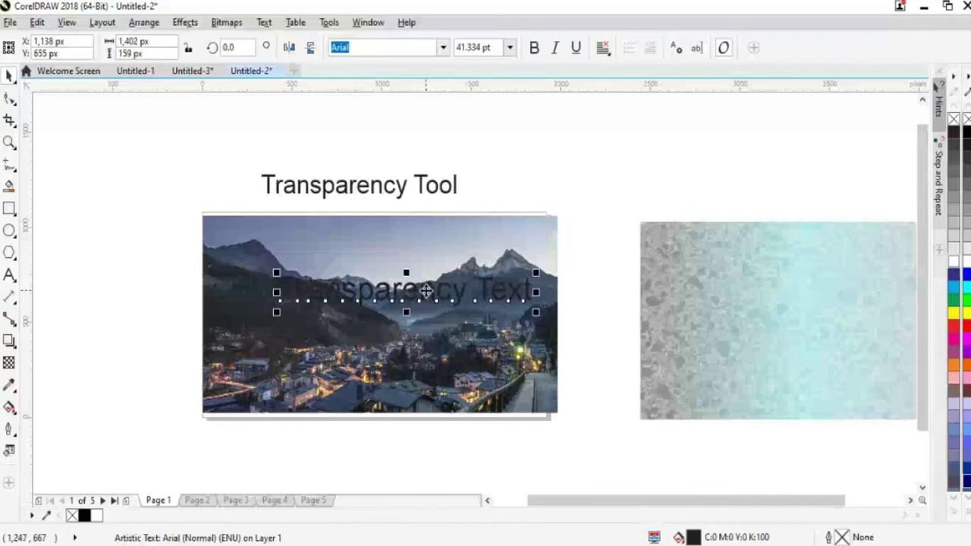
{"action": "left_click", "coordinate": [430, 301]}
{"action": "left_click", "coordinate": [436, 305]}
{"action": "left_click_drag", "start_coordinate": [434, 296], "coordinate": [409, 320]}
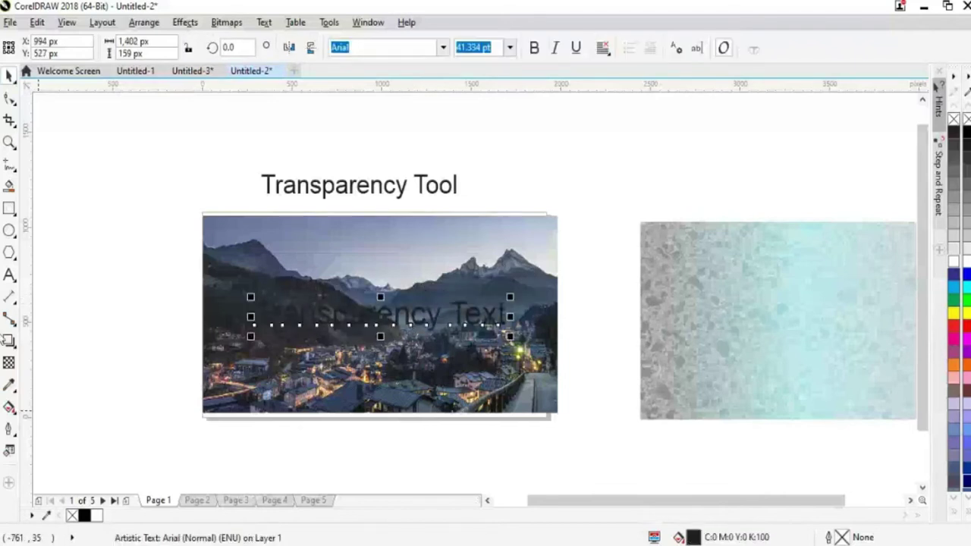
- Change the fill color of "Transparency Text" to white and deselect the text
{"action": "left_click", "coordinate": [957, 264]}
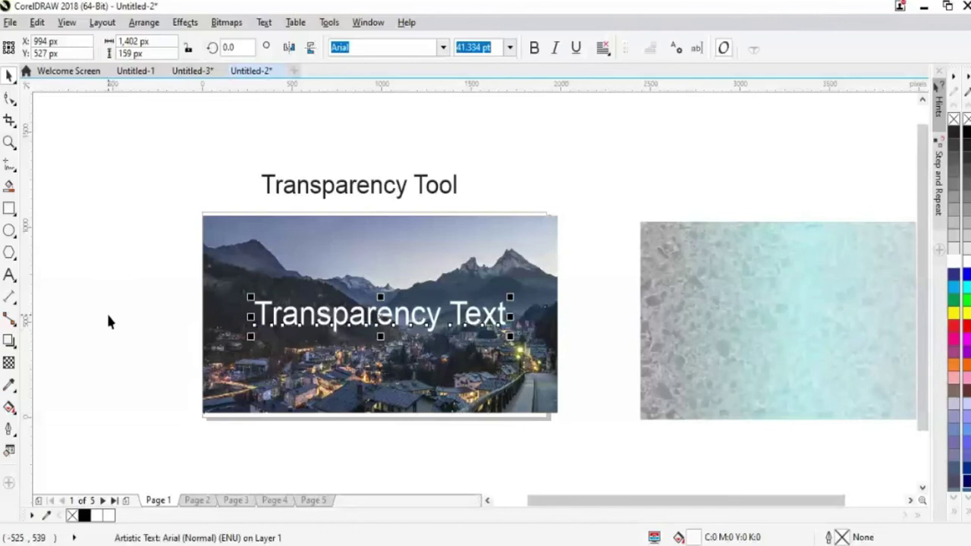
{"action": "left_click", "coordinate": [954, 261]}
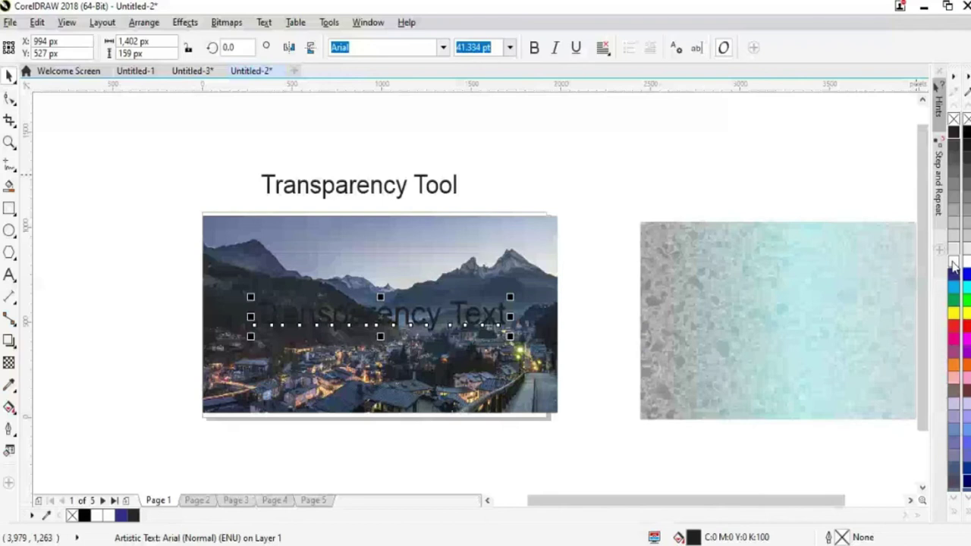
{"action": "left_click", "coordinate": [954, 262]}
{"action": "left_click", "coordinate": [182, 406]}
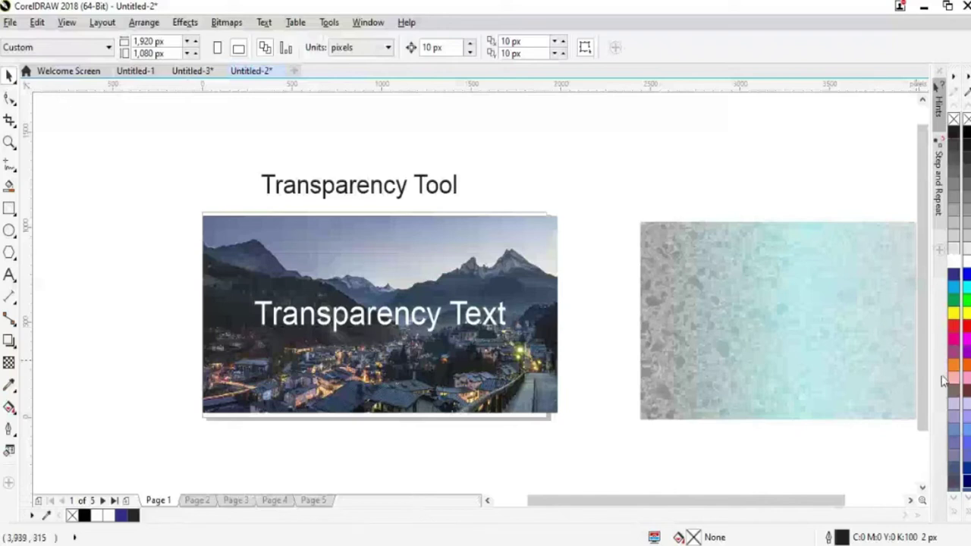
- Draw a rectangle over the photo and text and stretch its edges to about 1,980 by 1,042 px to cover the photo
{"action": "left_click_drag", "start_coordinate": [926, 390], "coordinate": [926, 409]}
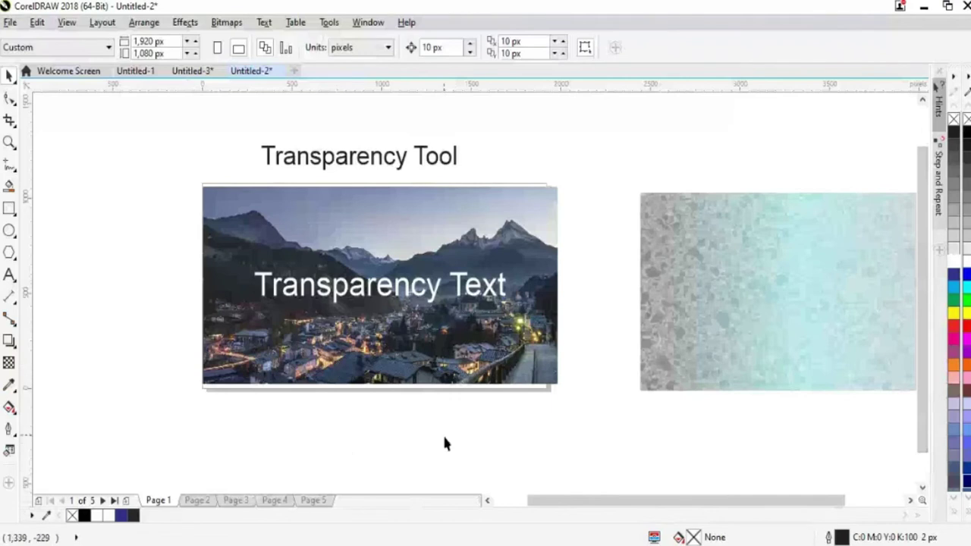
{"action": "left_click", "coordinate": [9, 211]}
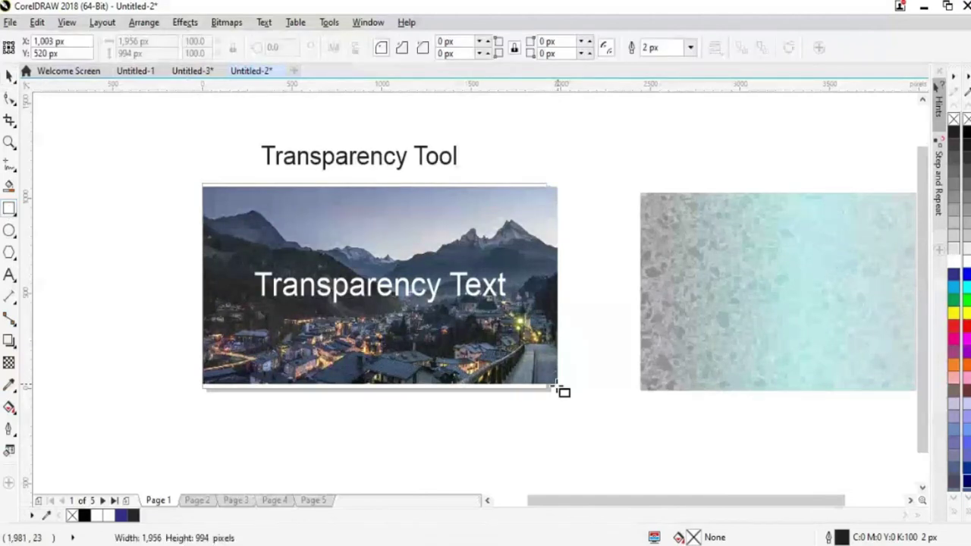
{"action": "left_click_drag", "start_coordinate": [558, 386], "coordinate": [202, 188]}
{"action": "left_click_drag", "start_coordinate": [203, 288], "coordinate": [199, 288]}
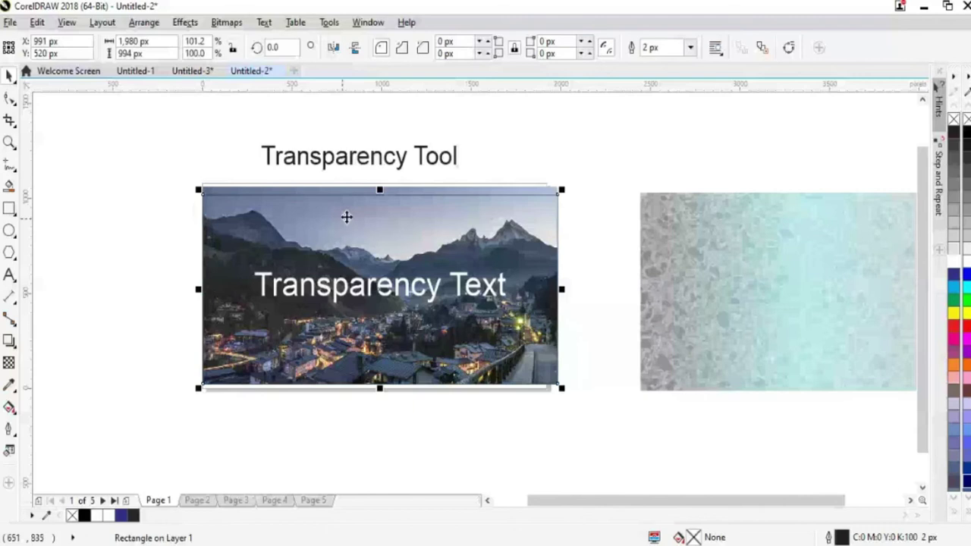
{"action": "left_click_drag", "start_coordinate": [385, 195], "coordinate": [383, 185]}
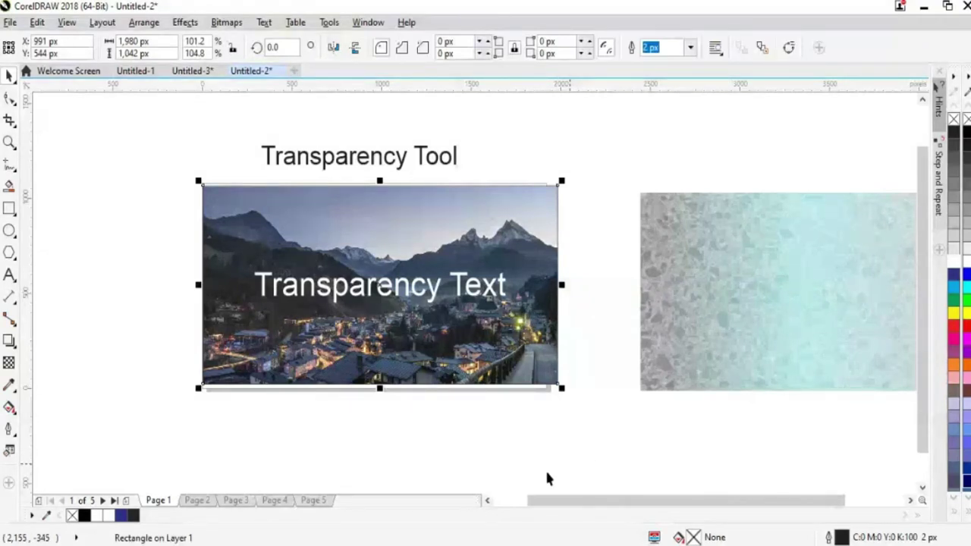
- Fill the new rectangle with a horizontal linear fountain fill from black to white across its full width
{"action": "left_click", "coordinate": [9, 407]}
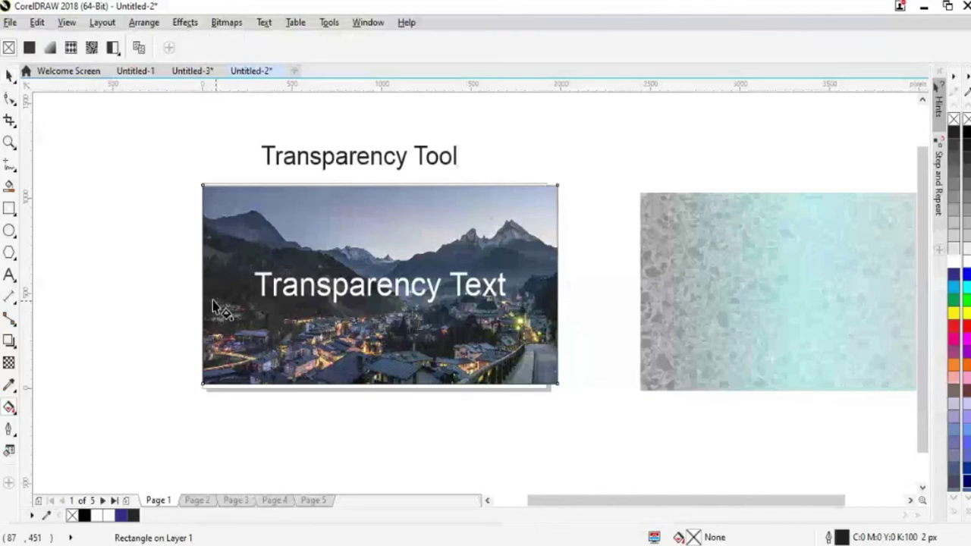
{"action": "left_click_drag", "start_coordinate": [204, 302], "coordinate": [557, 302]}
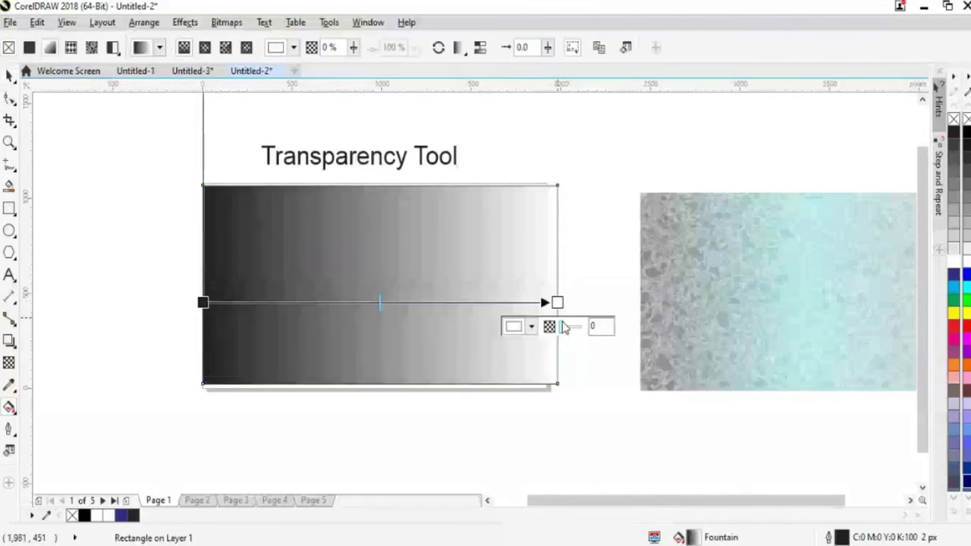
{"action": "left_click", "coordinate": [9, 75]}
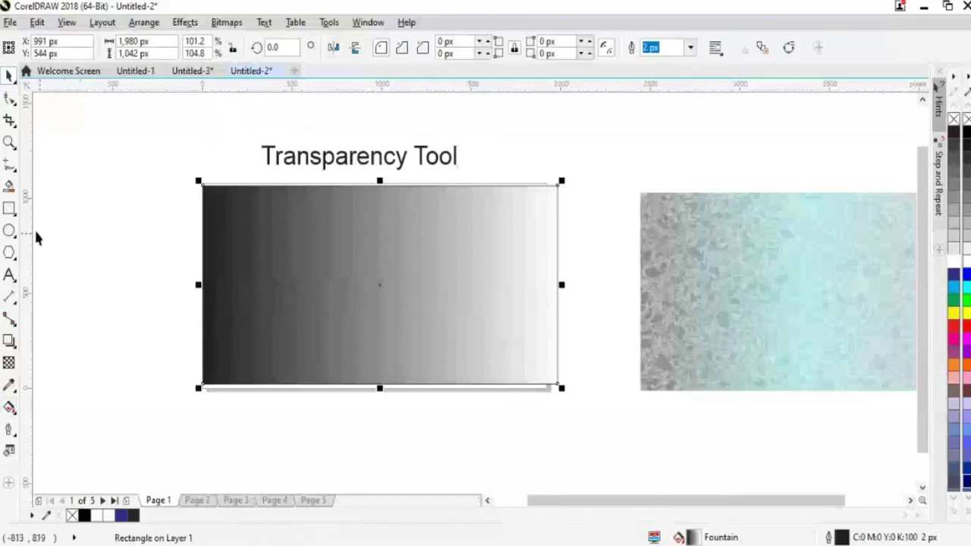
- Try 50% uniform transparency on the black-to-white rectangle and switch it to fountain transparency
{"action": "left_click", "coordinate": [9, 362]}
{"action": "left_click", "coordinate": [50, 47]}
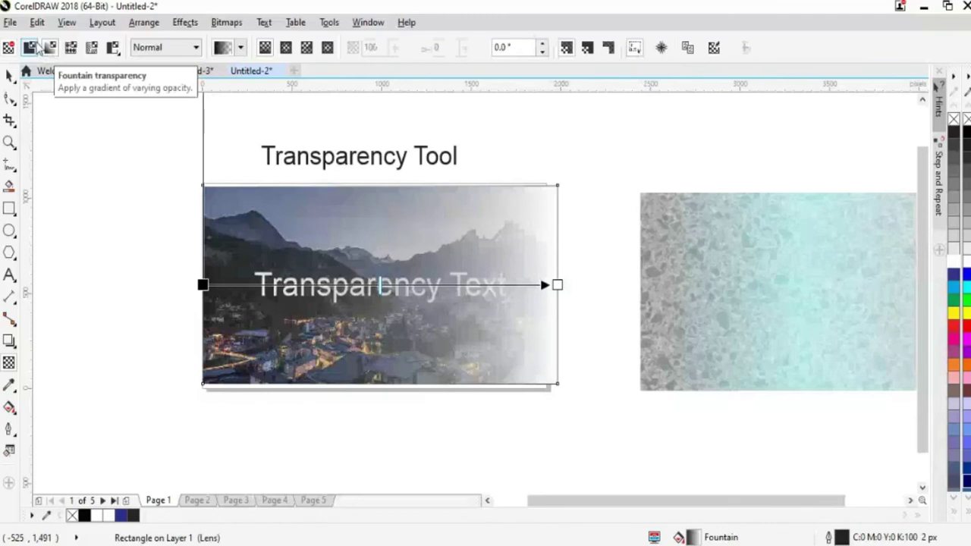
{"action": "left_click", "coordinate": [49, 48]}
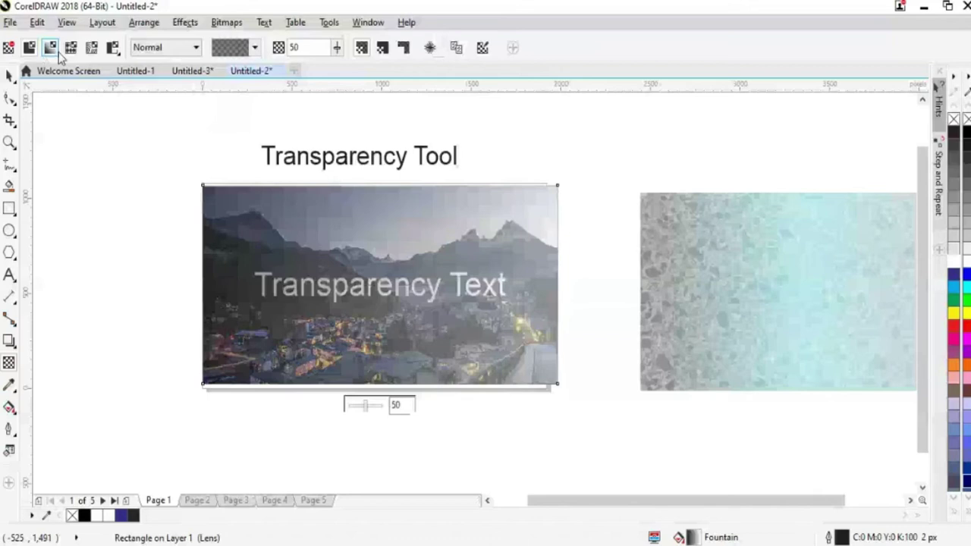
{"action": "left_click", "coordinate": [71, 47]}
- Apply the first recent fountain preset to the black-to-white rectangle's transparency
{"action": "left_click", "coordinate": [241, 47]}
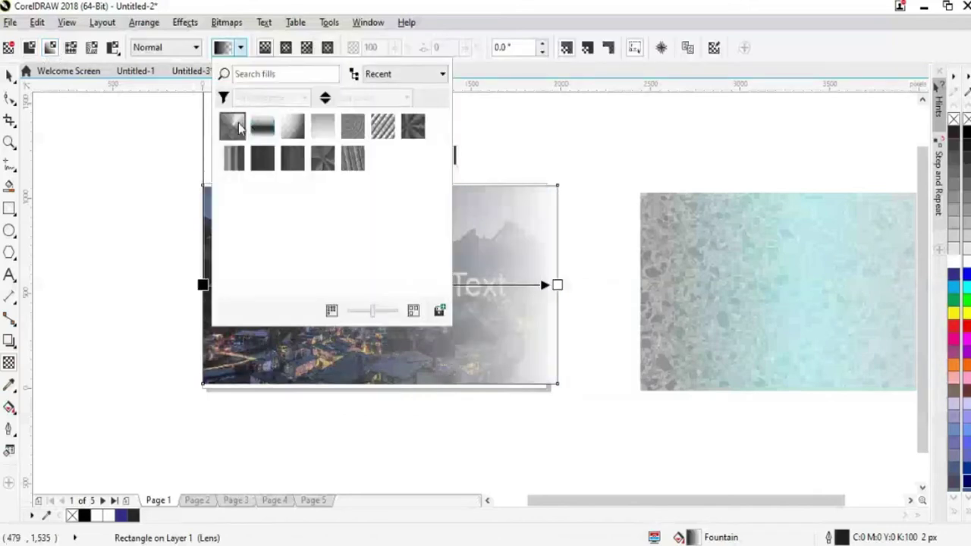
{"action": "left_click", "coordinate": [232, 126]}
{"action": "left_click", "coordinate": [129, 170]}
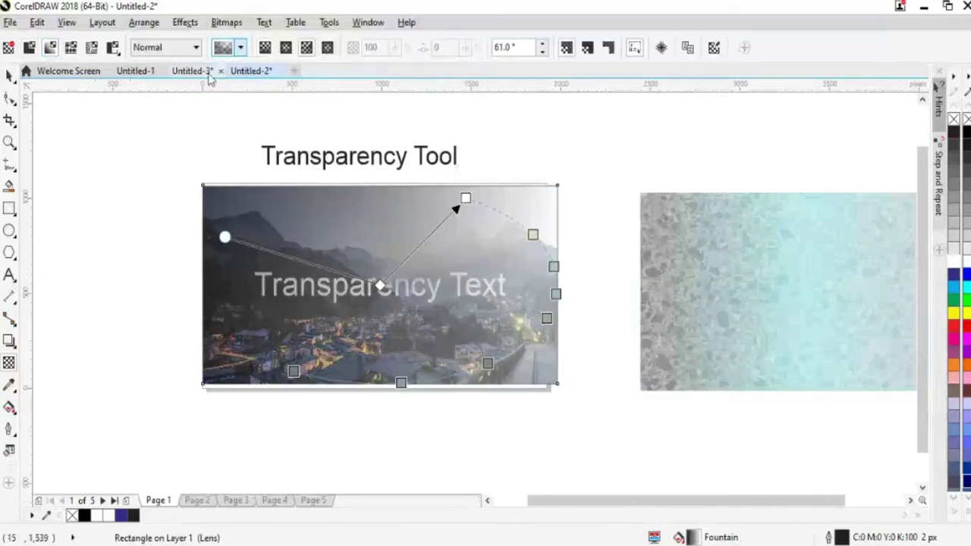
{"action": "right_click", "coordinate": [27, 48]}
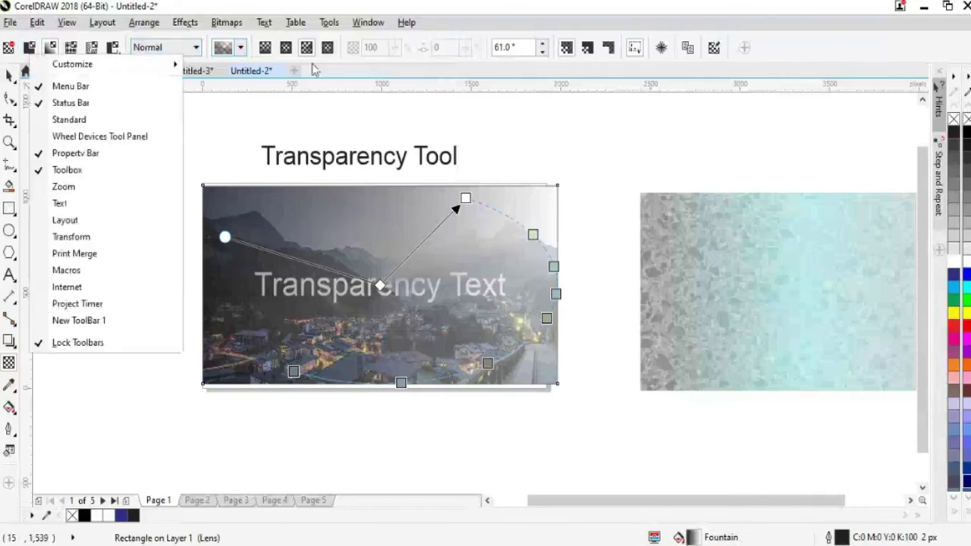
- Switch the overlay rectangle to uniform transparency and set it to 35
{"action": "key", "text": "Escape"}
{"action": "left_click", "coordinate": [28, 48]}
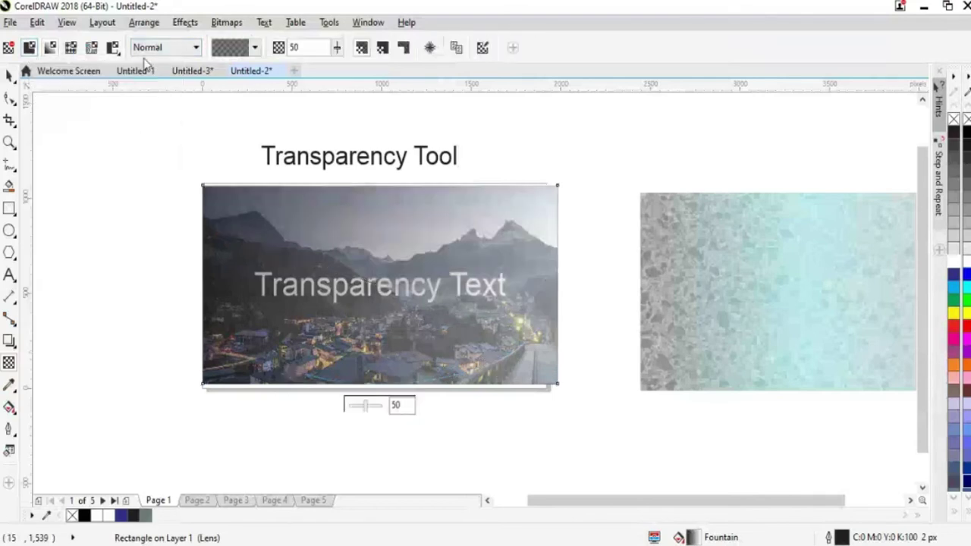
{"action": "left_click", "coordinate": [230, 57]}
{"action": "left_click", "coordinate": [243, 129]}
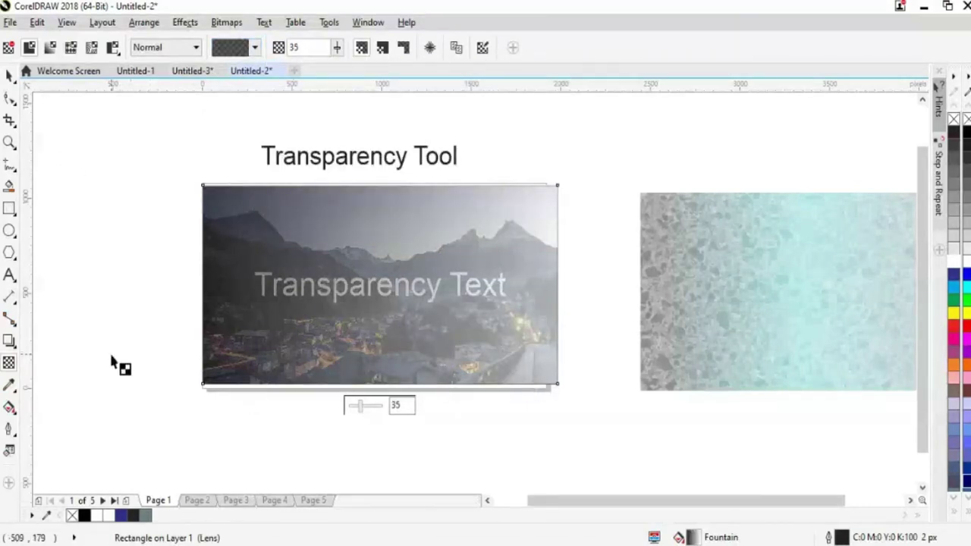
- Recolour the black start node of the overlay rectangle's fountain fill to dark maroon
{"action": "left_click", "coordinate": [9, 407]}
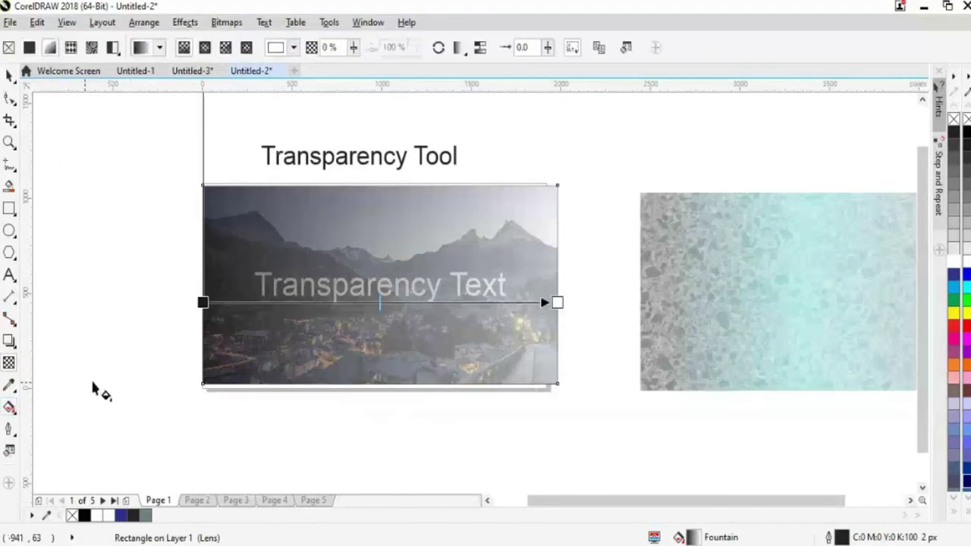
{"action": "left_click", "coordinate": [203, 302]}
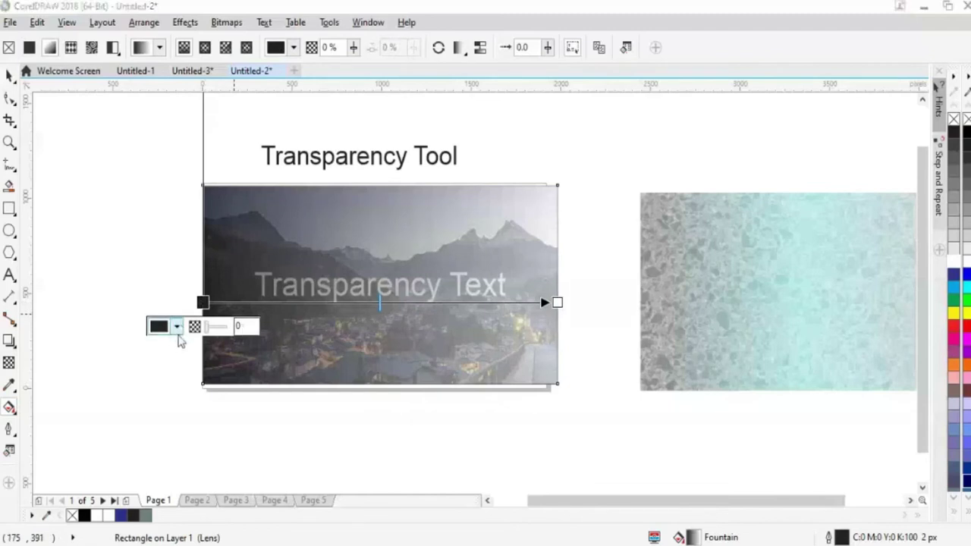
{"action": "left_click", "coordinate": [176, 326]}
{"action": "mouse_move", "coordinate": [210, 444]}
{"action": "left_mouse_down"}
{"action": "mouse_move", "coordinate": [202, 460]}
{"action": "mouse_move", "coordinate": [197, 442]}
{"action": "mouse_move", "coordinate": [202, 462]}
{"action": "left_mouse_up"}
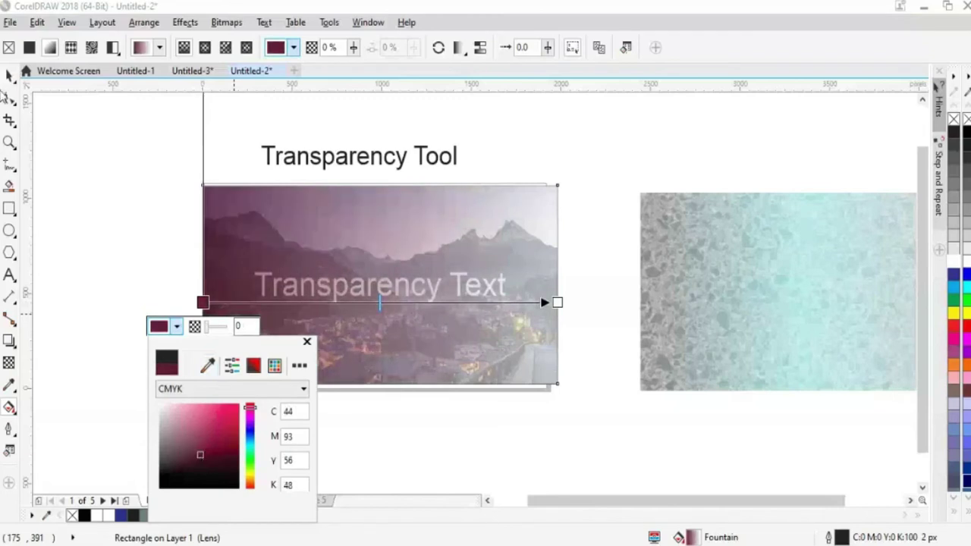
{"action": "key", "text": "Escape"}
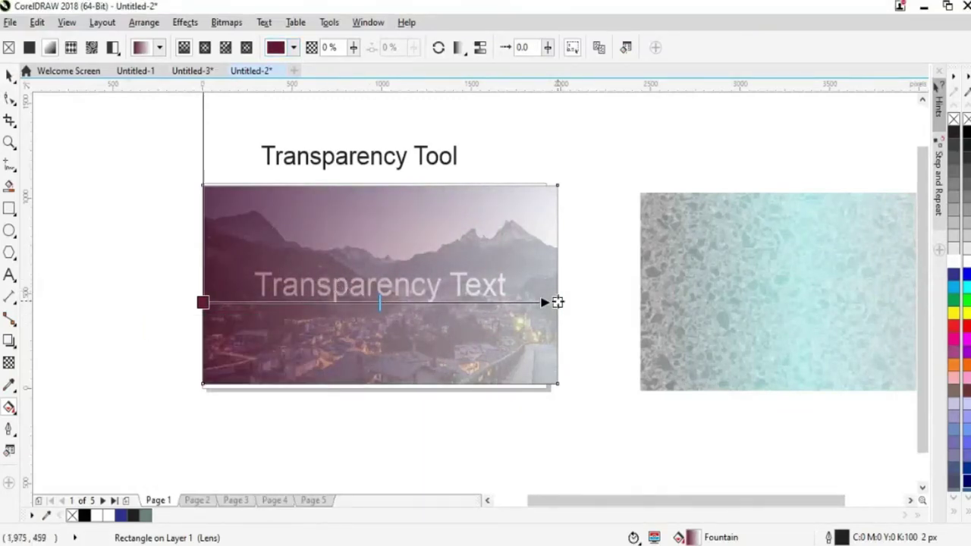
- Bring the white "Transparency Text" in front of the maroon-to-white overlay rectangle and clear the selection
{"action": "left_click", "coordinate": [9, 76]}
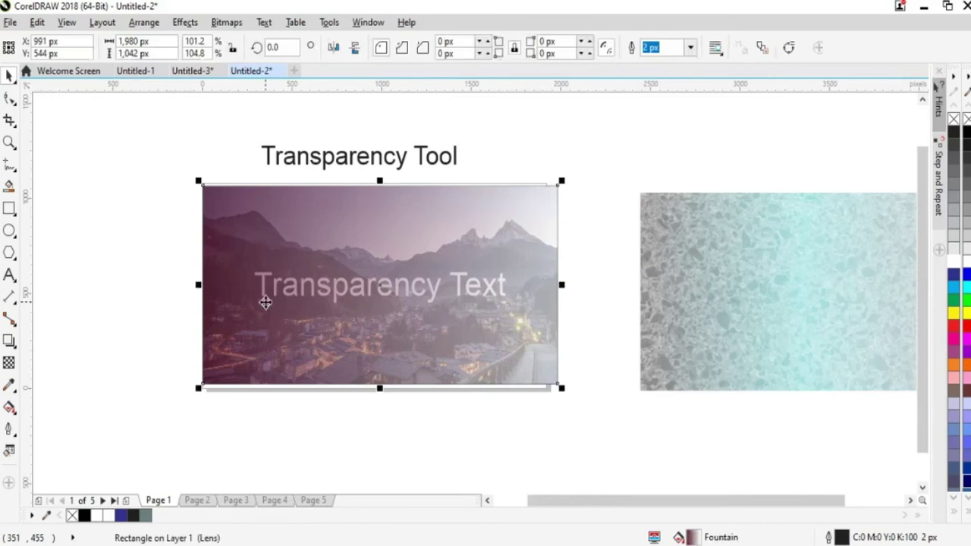
{"action": "left_click", "coordinate": [159, 318]}
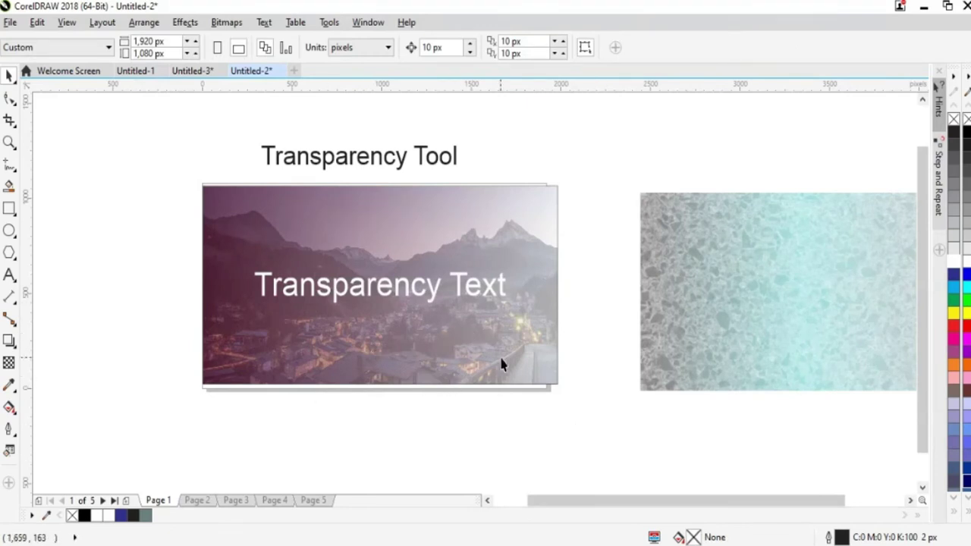
{"action": "left_click", "coordinate": [432, 290]}
{"action": "key", "text": "p"}
{"action": "left_click", "coordinate": [563, 427]}
- Try moving the overlay rectangle sideways off the photo, and undo the moves
{"action": "left_click", "coordinate": [322, 371]}
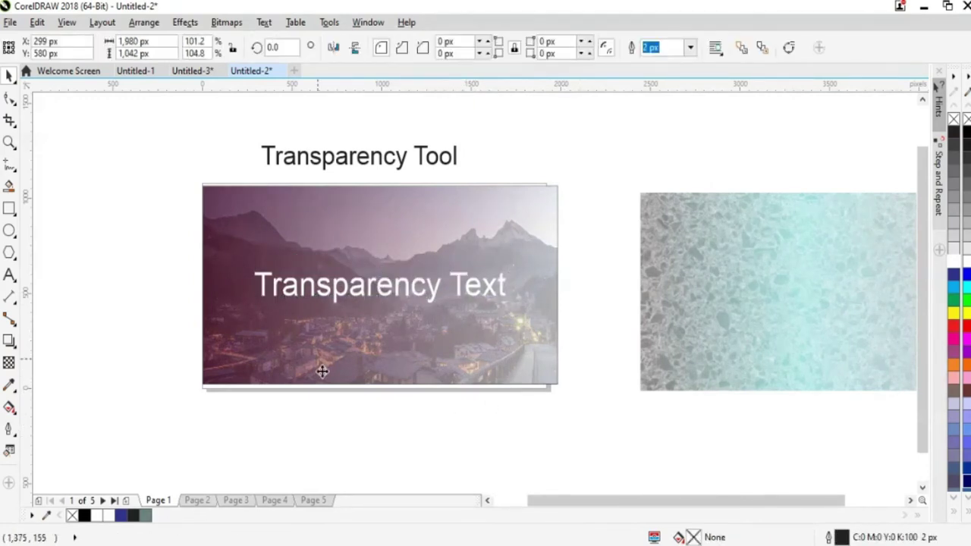
{"action": "key", "text": "ctrl+z"}
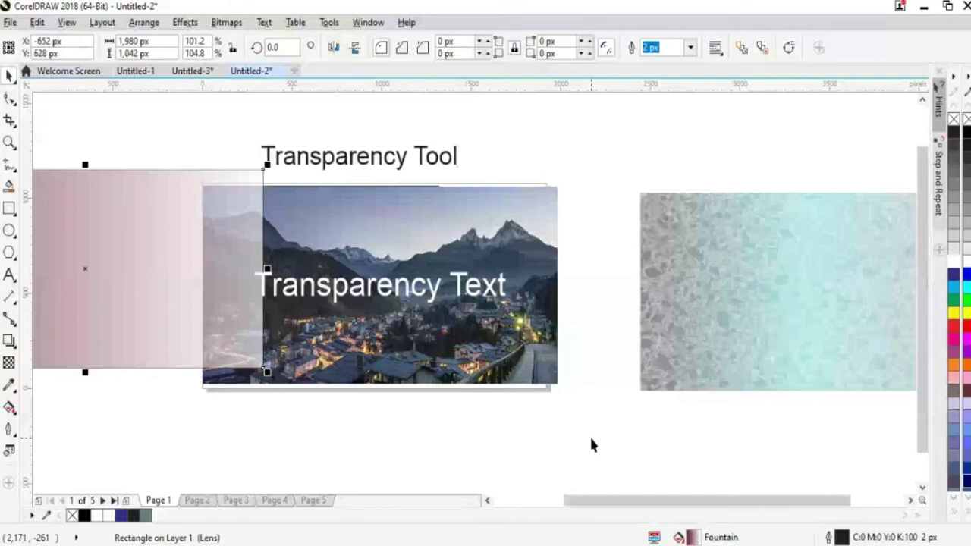
{"action": "key", "text": "ctrl+z"}
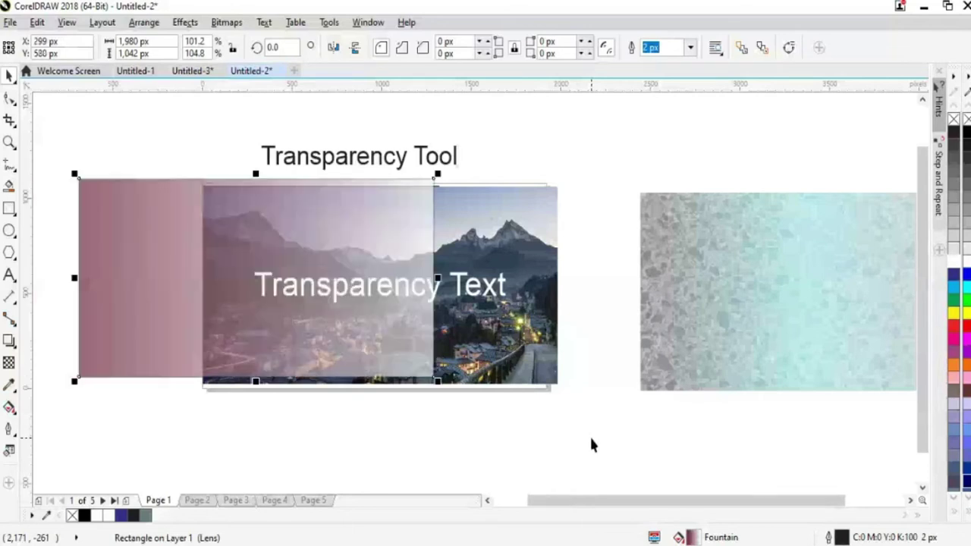
{"action": "key", "text": "ctrl+z"}
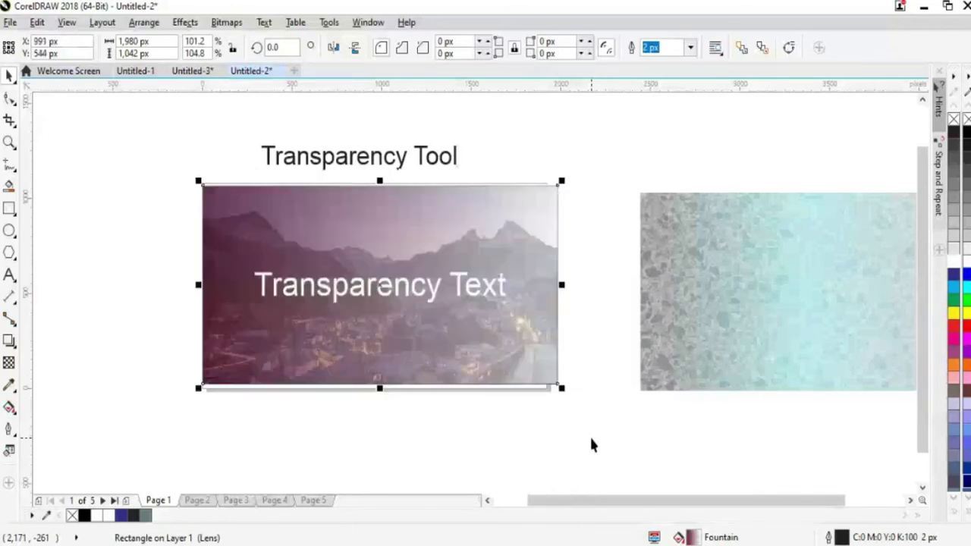
{"action": "key", "text": "Tab"}
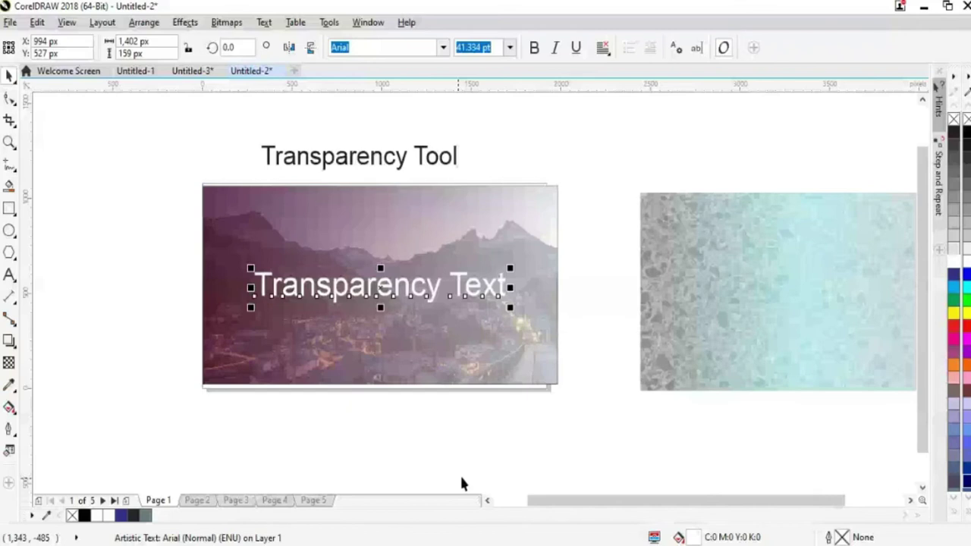
{"action": "key", "text": "Escape"}
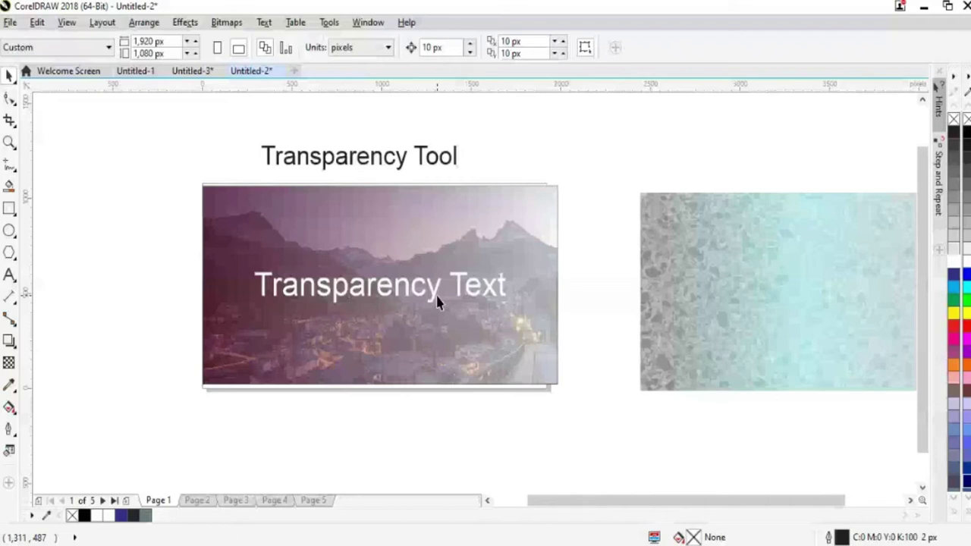
{"action": "left_click", "coordinate": [437, 301]}
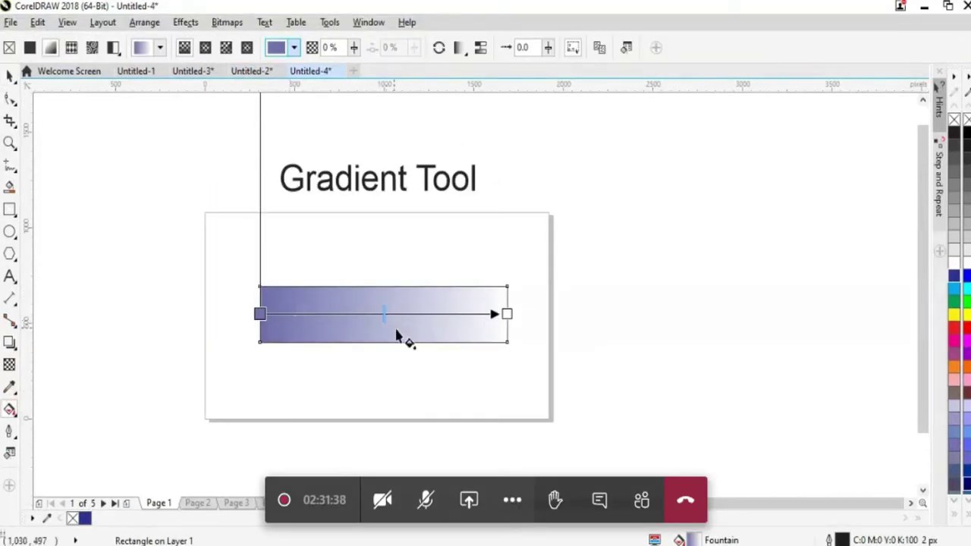
- Add a node at 40% along the blue-to-white rectangle's fountain fill and colour it bright red
{"action": "left_click", "coordinate": [364, 315]}
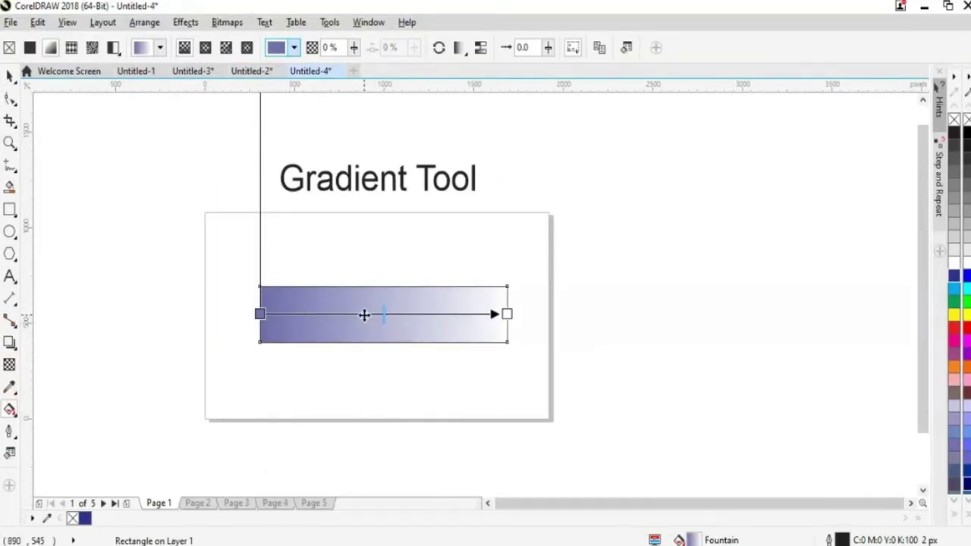
{"action": "double_click", "coordinate": [359, 314]}
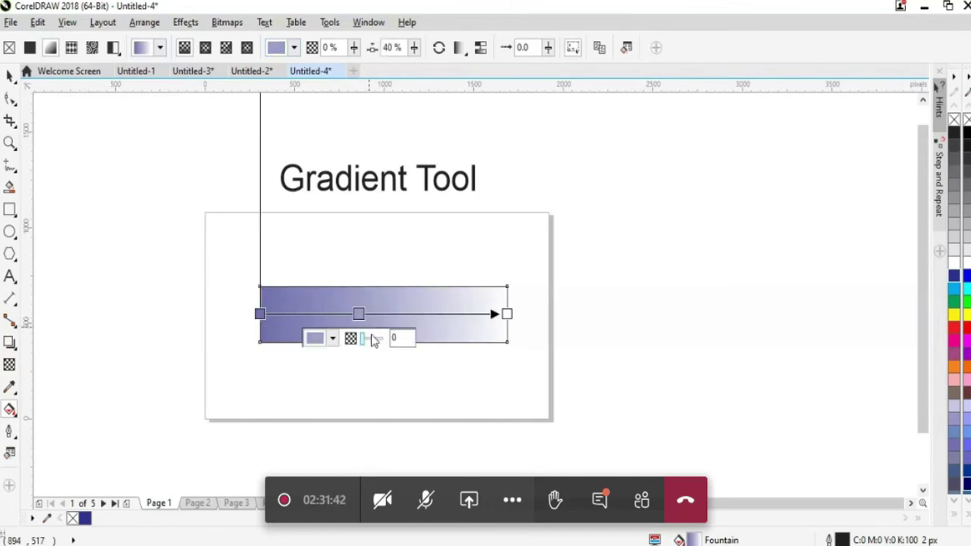
{"action": "left_click", "coordinate": [332, 339]}
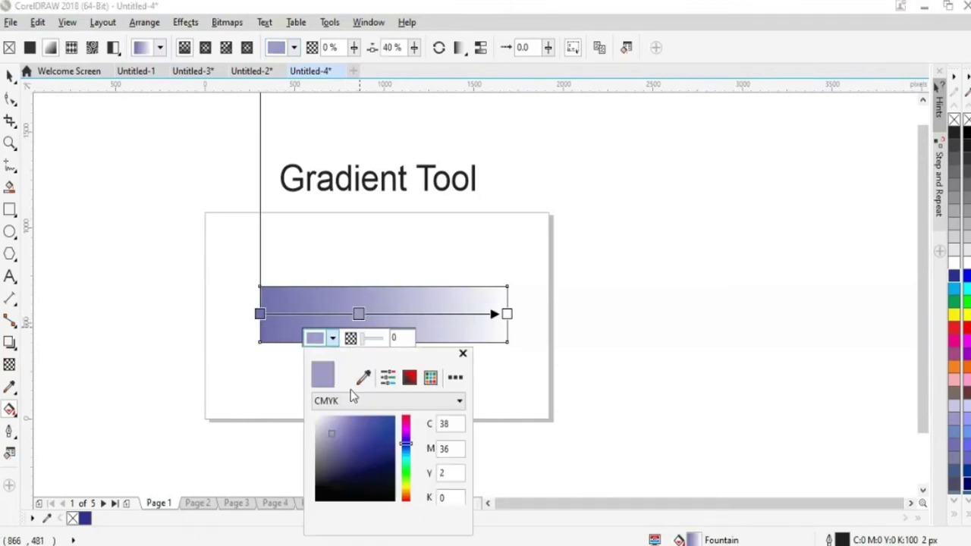
{"action": "left_click_drag", "start_coordinate": [406, 442], "coordinate": [406, 418]}
{"action": "left_click", "coordinate": [369, 434]}
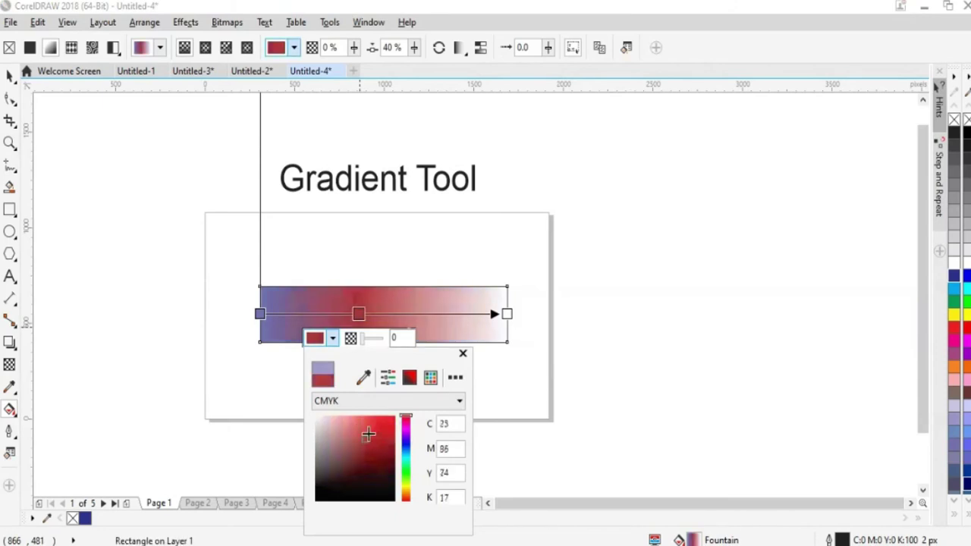
{"action": "left_click", "coordinate": [177, 424]}
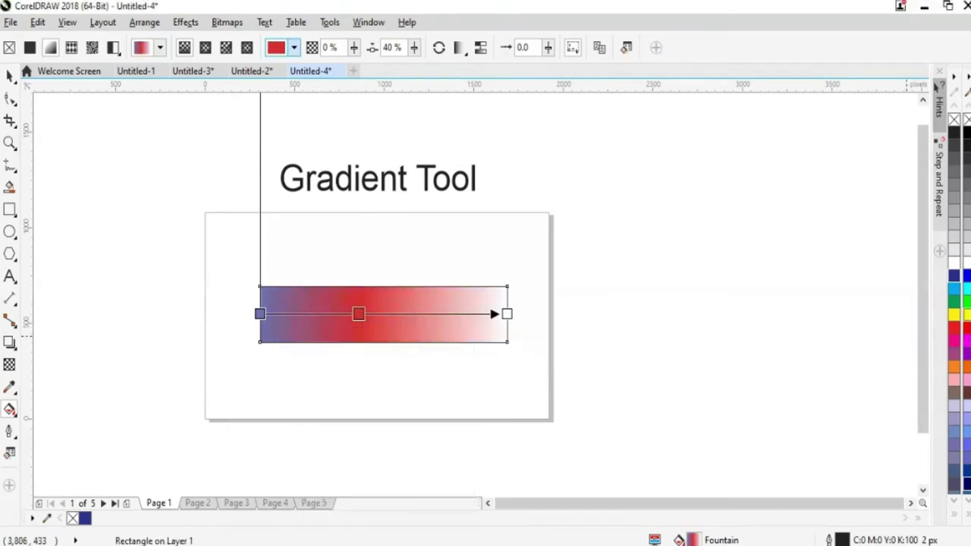
- Try a green node between the red and white nodes of the fountain fill, and delete it
{"action": "left_click_drag", "start_coordinate": [713, 370], "coordinate": [443, 315]}
{"action": "left_click", "coordinate": [443, 314]}
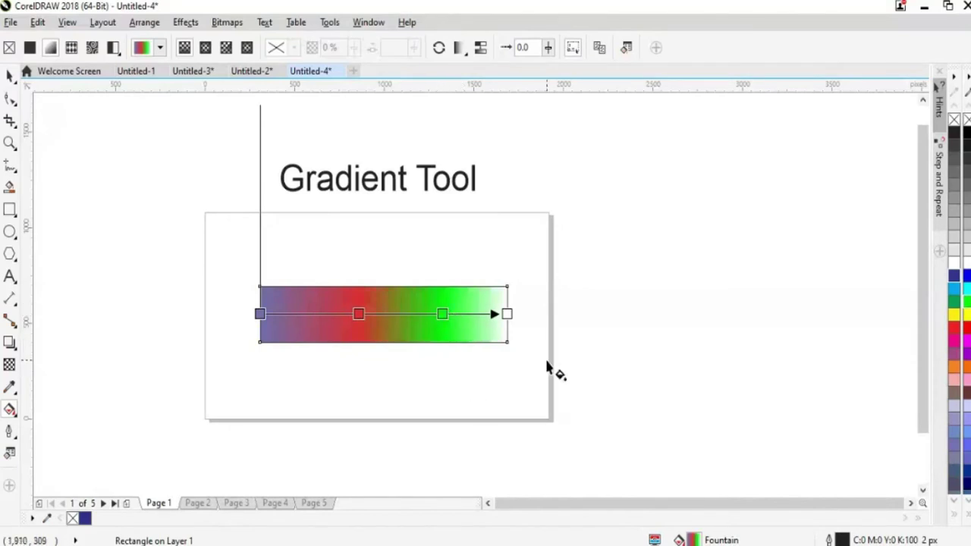
{"action": "key", "text": "Delete"}
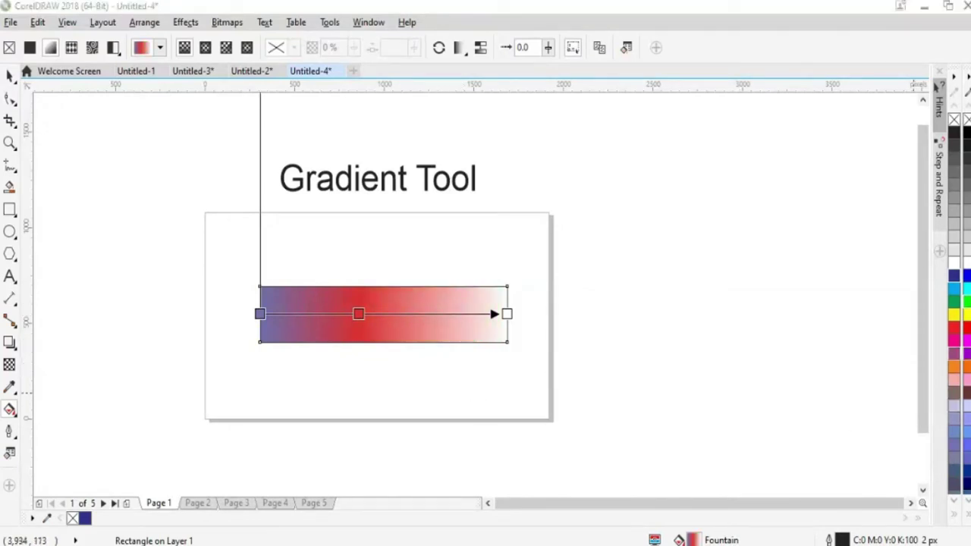
- Add a purple palette colour as a node between the red and white nodes, and deselect the rectangle
{"action": "left_click_drag", "start_coordinate": [966, 340], "coordinate": [438, 314]}
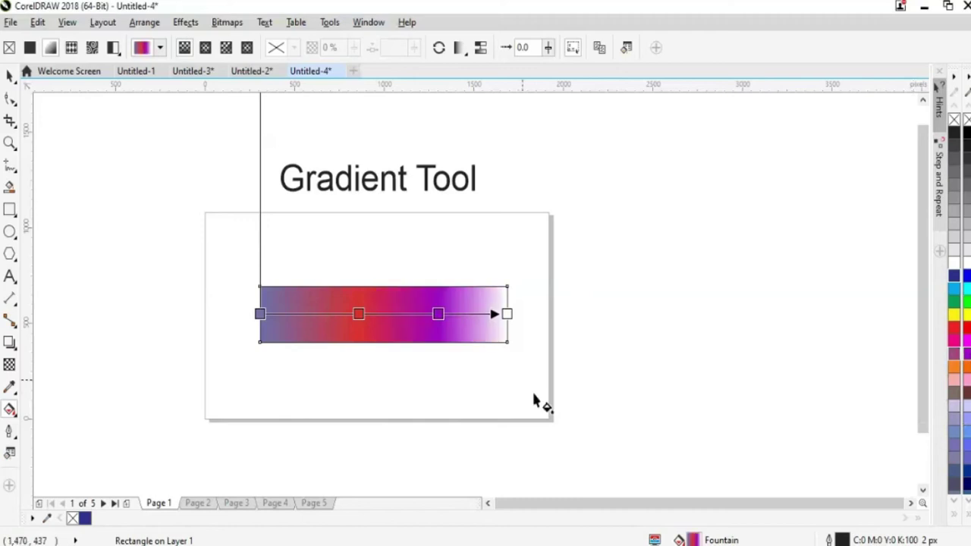
{"action": "left_click", "coordinate": [9, 76]}
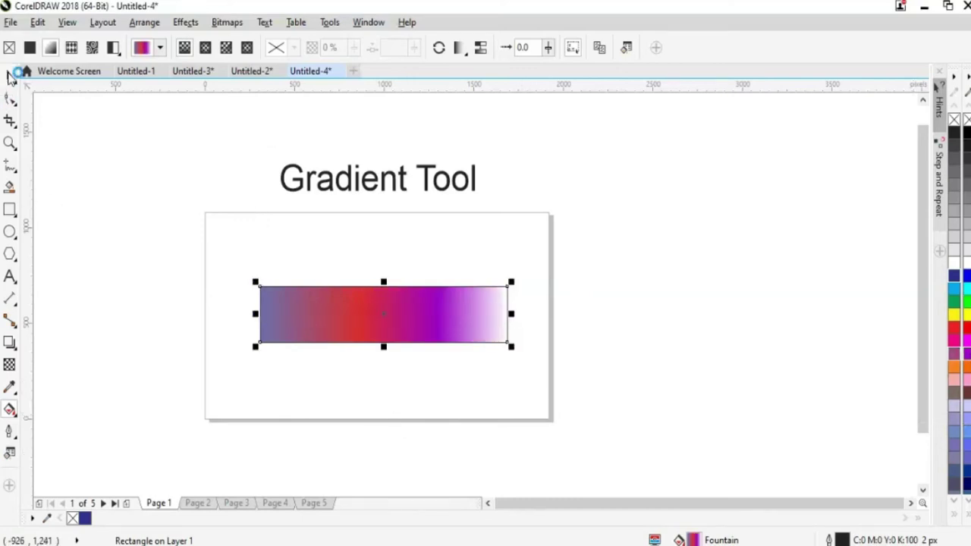
{"action": "key", "text": "Escape"}
{"action": "left_click", "coordinate": [405, 319]}
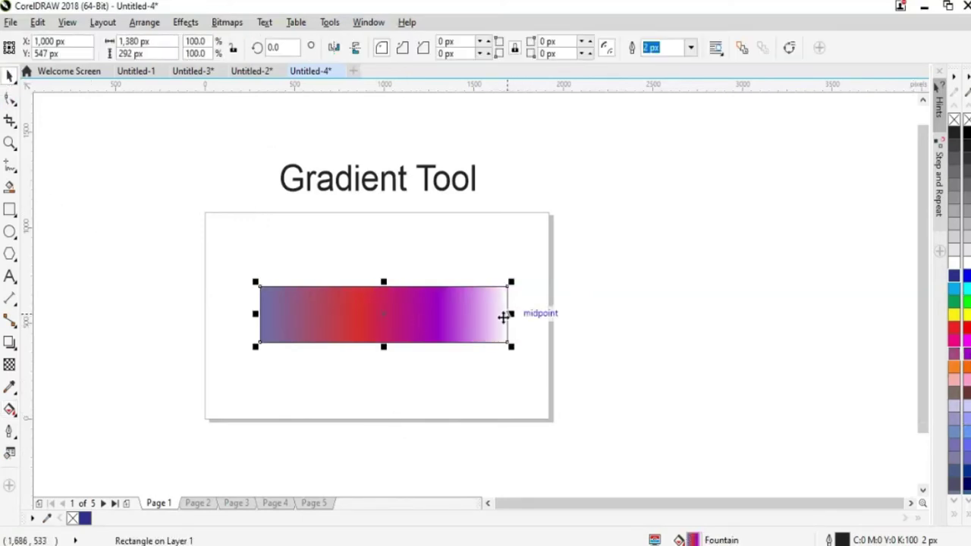
{"action": "left_click", "coordinate": [563, 353]}
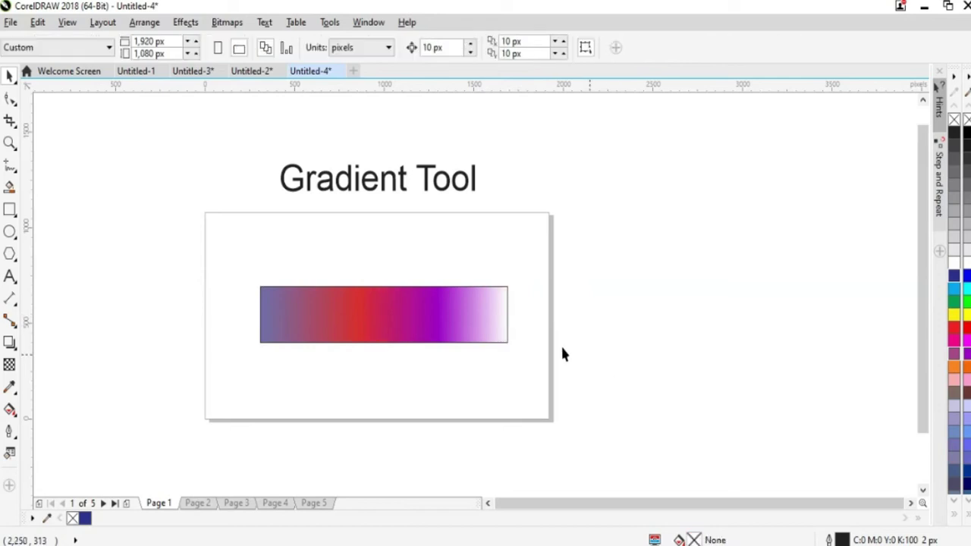
- Reselect the gradient rectangle for interactive filling and show the User content library in its fill picker
{"action": "left_click", "coordinate": [485, 338]}
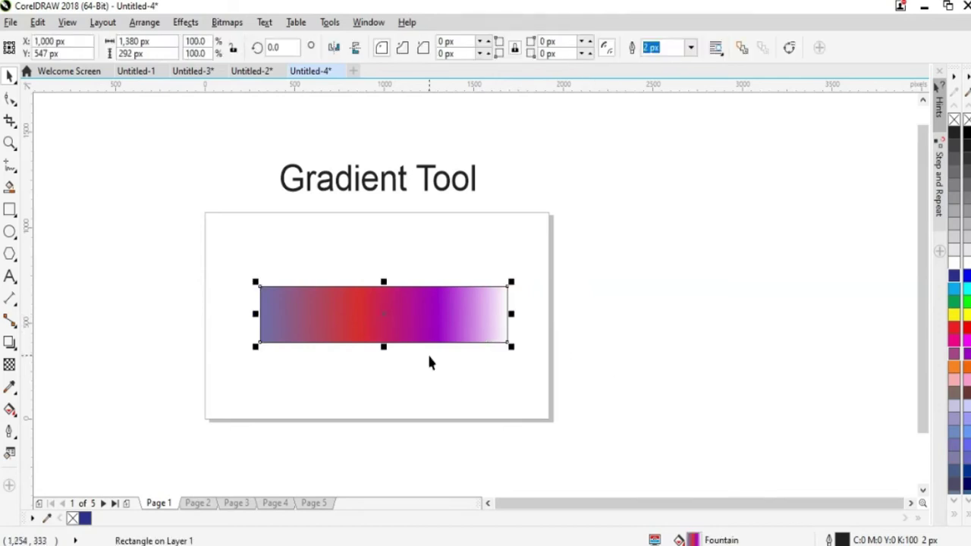
{"action": "left_click", "coordinate": [9, 410]}
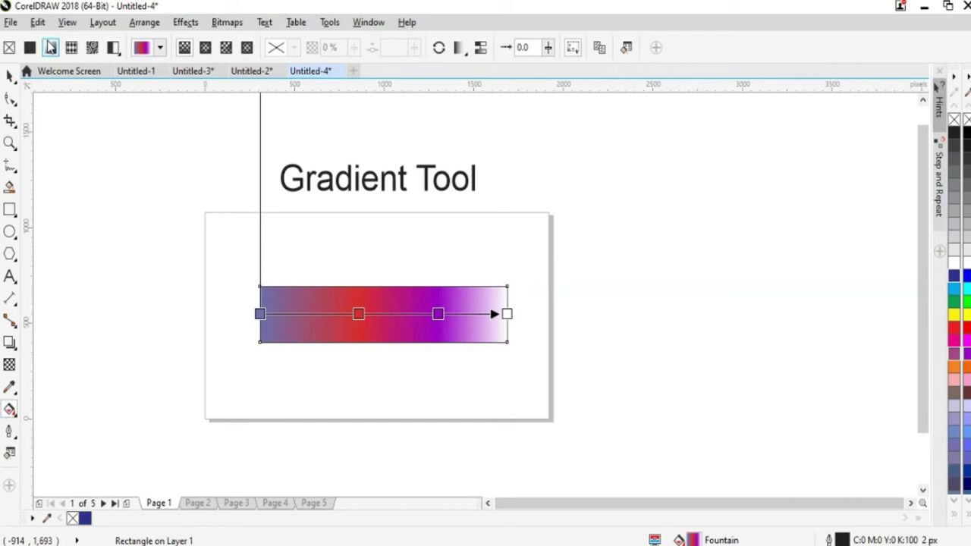
{"action": "left_click", "coordinate": [161, 50]}
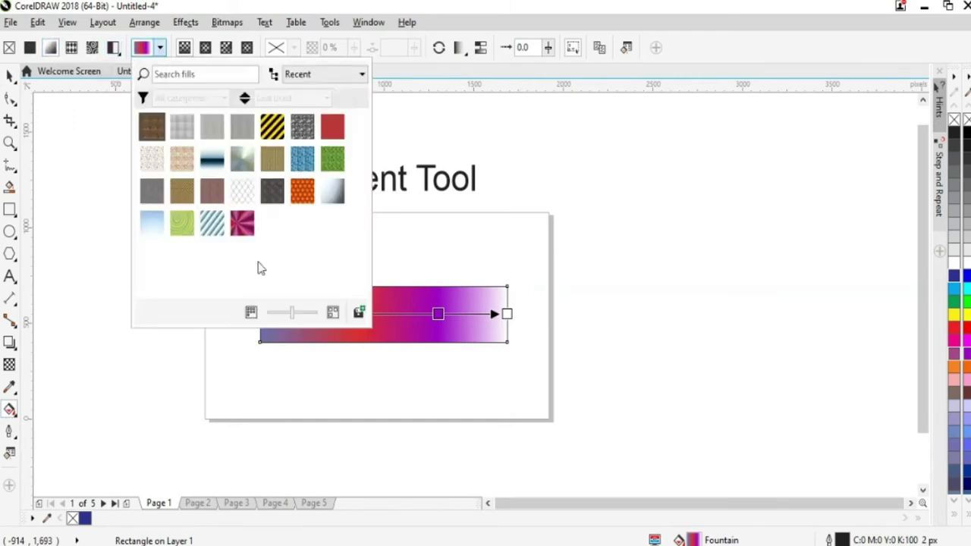
{"action": "left_click", "coordinate": [348, 76]}
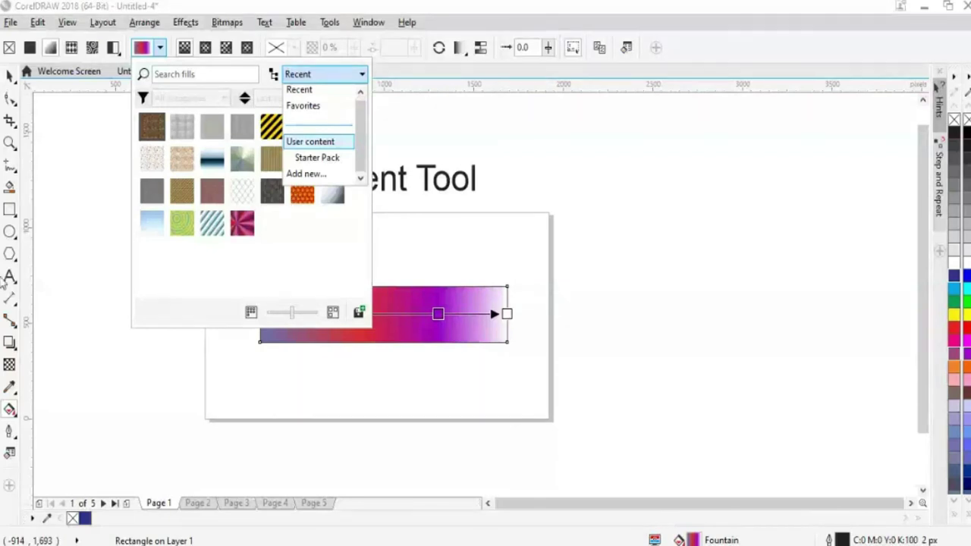
{"action": "key", "text": "Return"}
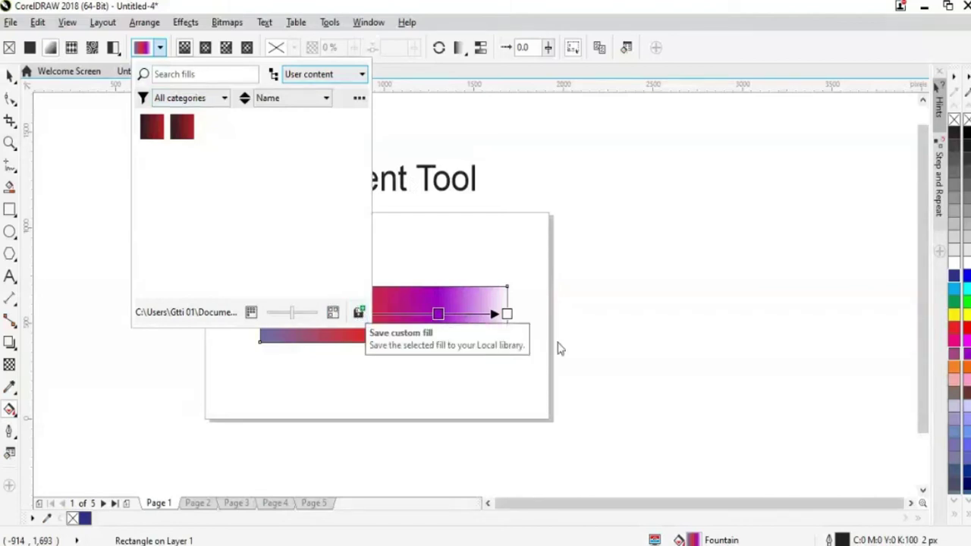
- Save the rectangle's fountain fill as a custom fill named BlueRedPurple, with tag BRP and category Decorative
{"action": "left_click", "coordinate": [358, 312]}
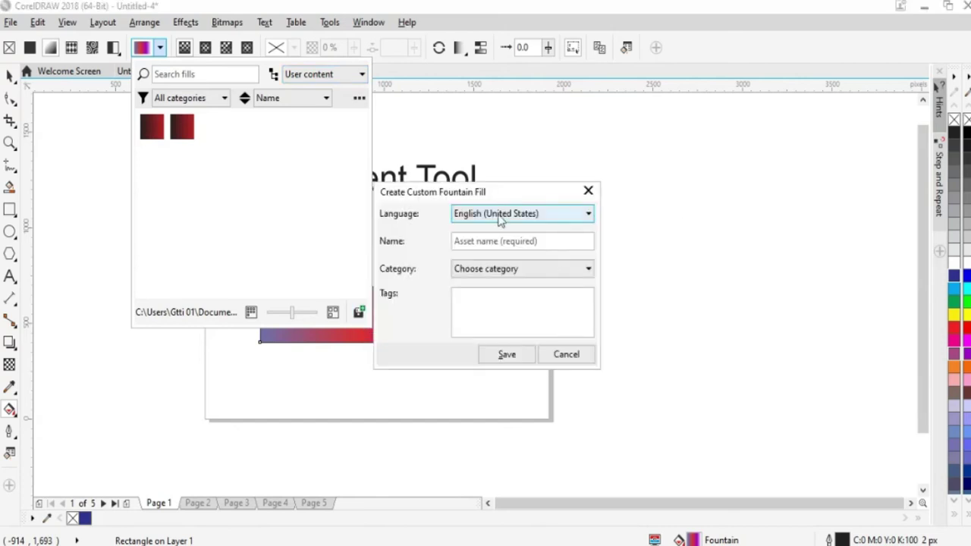
{"action": "left_click", "coordinate": [528, 244]}
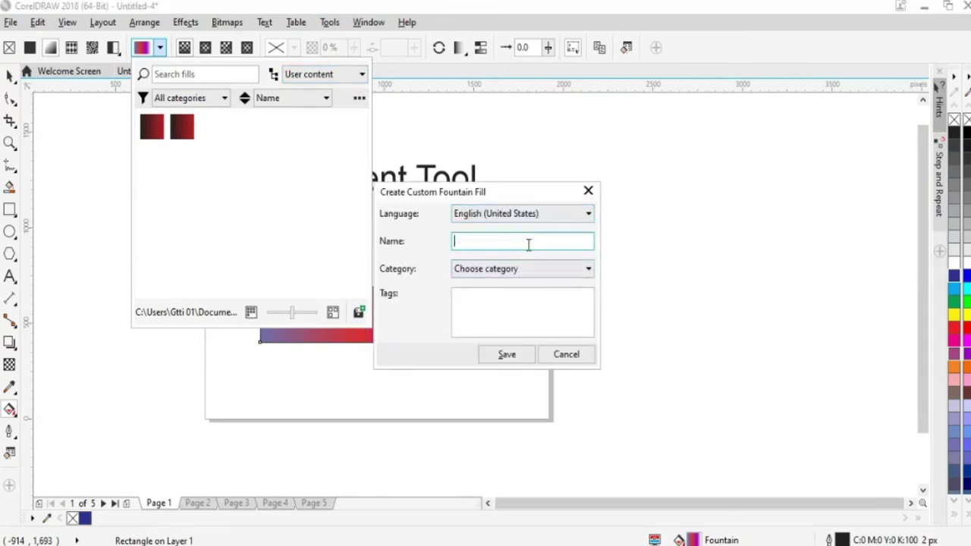
{"action": "left_click_drag", "start_coordinate": [479, 195], "coordinate": [666, 169]}
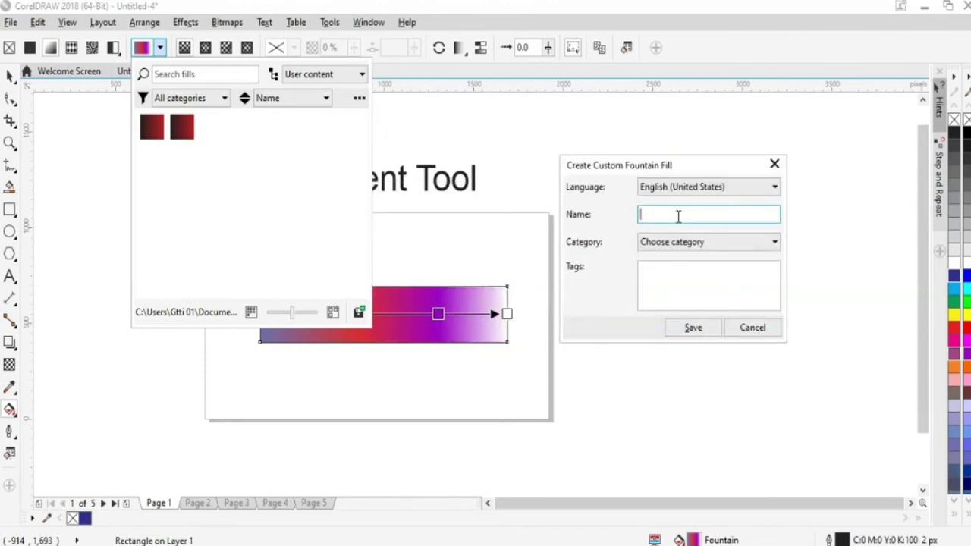
{"action": "type", "text": "BlueRedPurple"}
{"action": "left_click", "coordinate": [685, 289]}
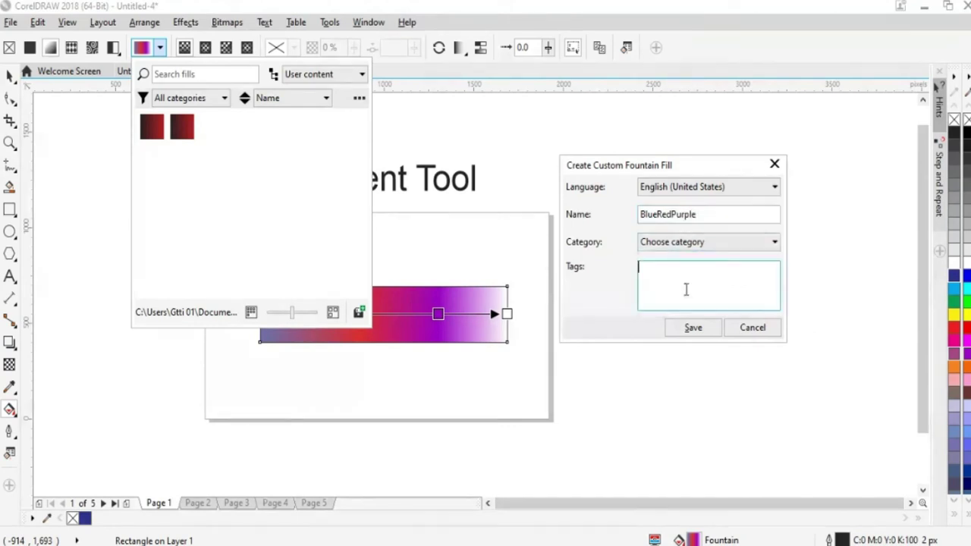
{"action": "type", "text": "BRP"}
{"action": "left_click", "coordinate": [701, 245]}
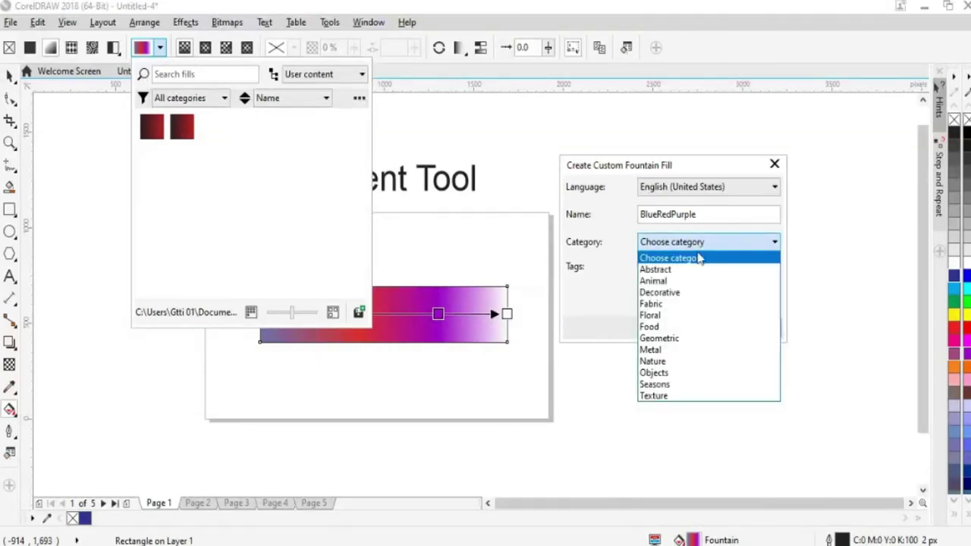
{"action": "left_click", "coordinate": [681, 294]}
{"action": "left_click", "coordinate": [692, 329]}
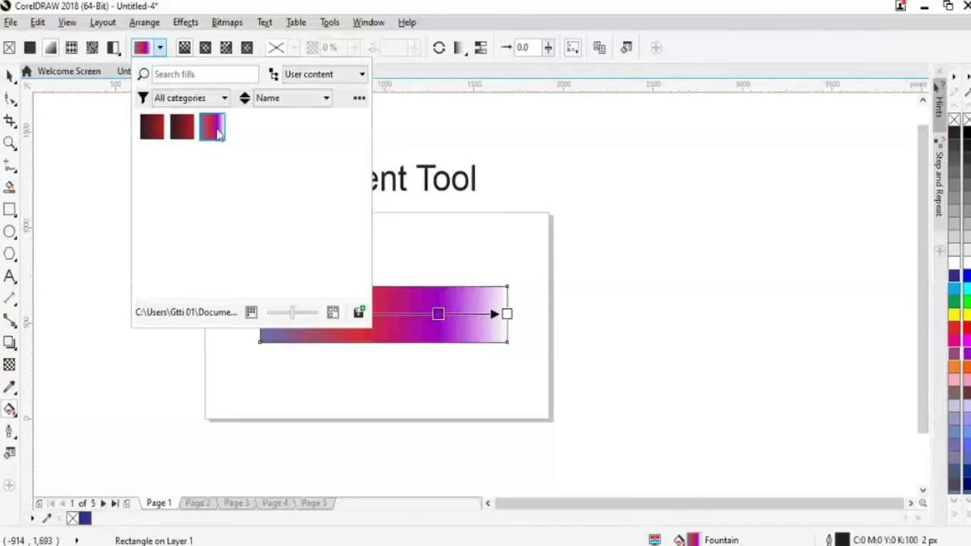
- Leave the fill picker and move the gradient rectangle down and to the left on the page
{"action": "left_click", "coordinate": [110, 211]}
{"action": "left_click", "coordinate": [10, 75]}
{"action": "key", "text": "Escape"}
{"action": "left_click_drag", "start_coordinate": [348, 311], "coordinate": [308, 349]}
{"action": "key", "text": "Escape"}
{"action": "right_click", "coordinate": [12, 215]}
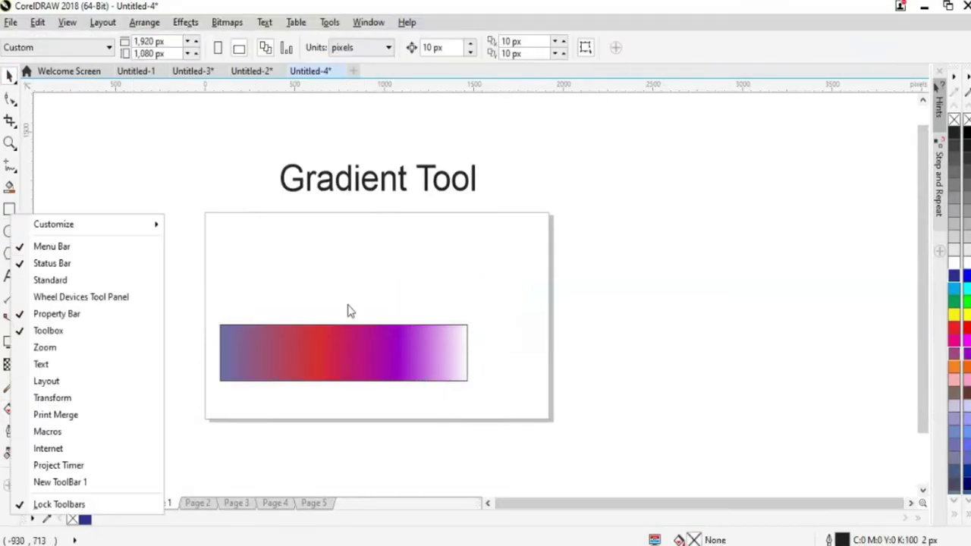
{"action": "key", "text": "Escape"}
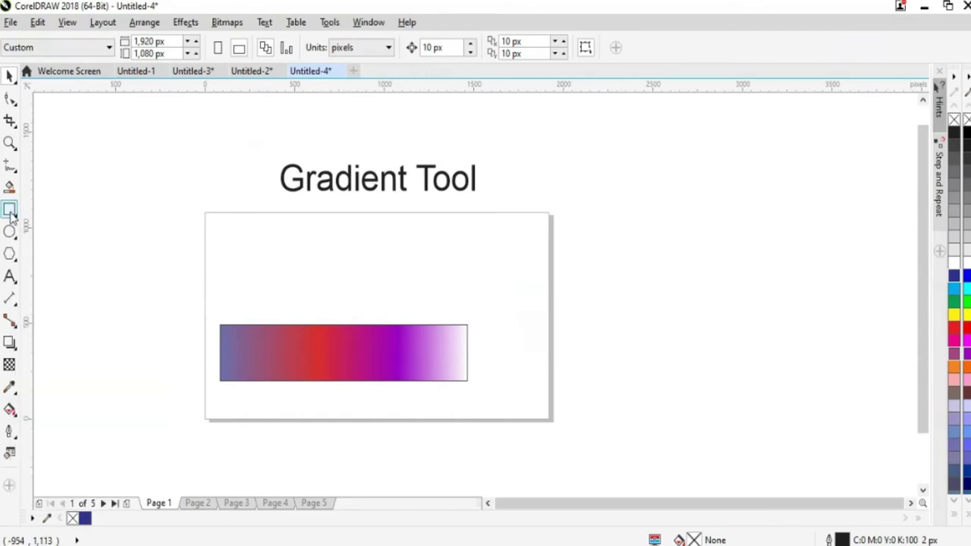
- Draw a rectangle about 448 by 284 px above the gradient bar, try a short diagonal fountain fill on it, and undo that fill
{"action": "key", "text": "F6"}
{"action": "left_click_drag", "start_coordinate": [250, 247], "coordinate": [335, 304]}
{"action": "left_click", "coordinate": [10, 409]}
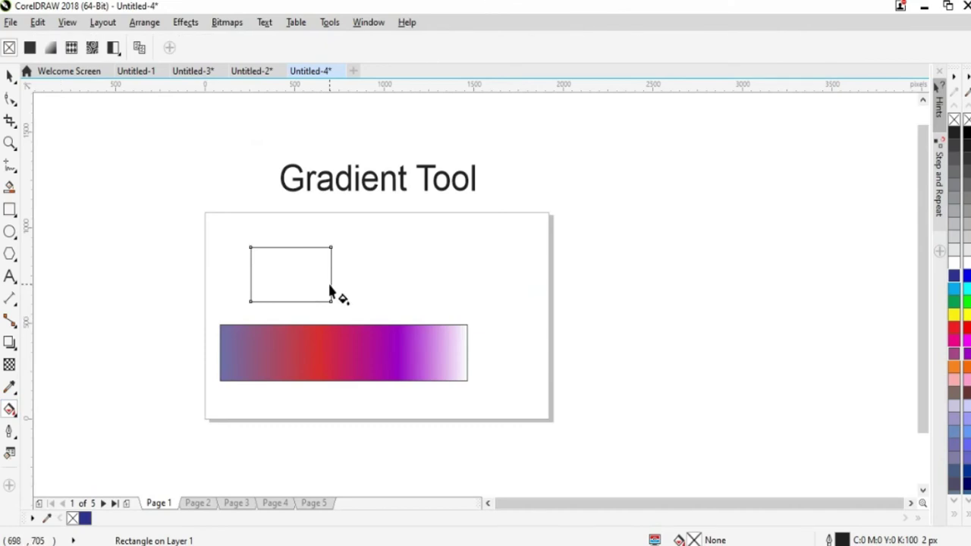
{"action": "left_click_drag", "start_coordinate": [284, 287], "coordinate": [327, 260]}
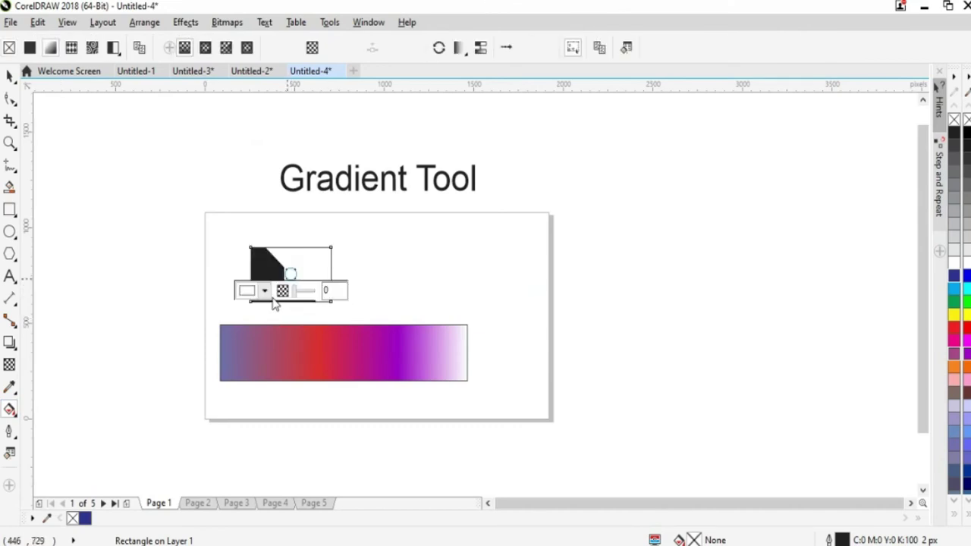
{"action": "key", "text": "ctrl+z"}
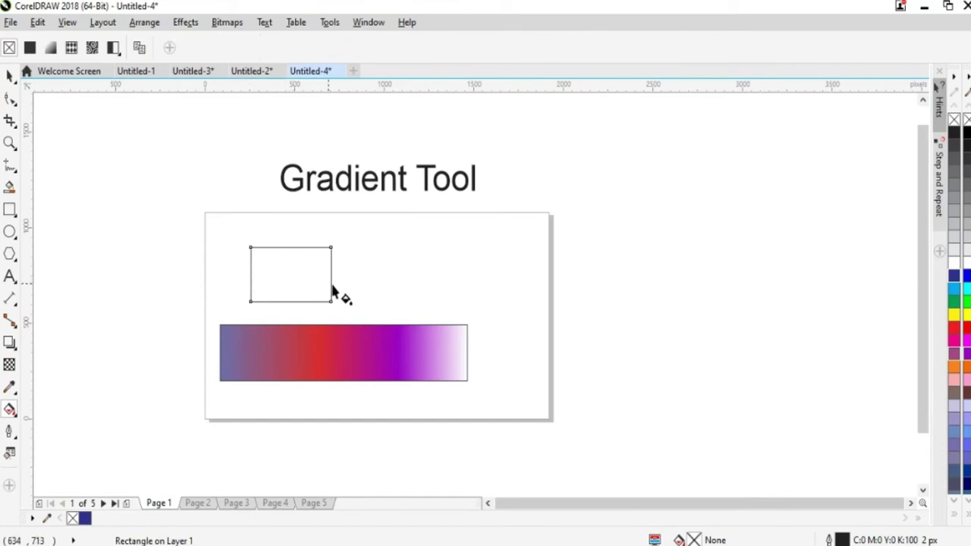
- Give the small rectangle a fountain fill, apply the saved BlueRedPurple fill to it, and deselect it
{"action": "left_click_drag", "start_coordinate": [332, 290], "coordinate": [346, 299]}
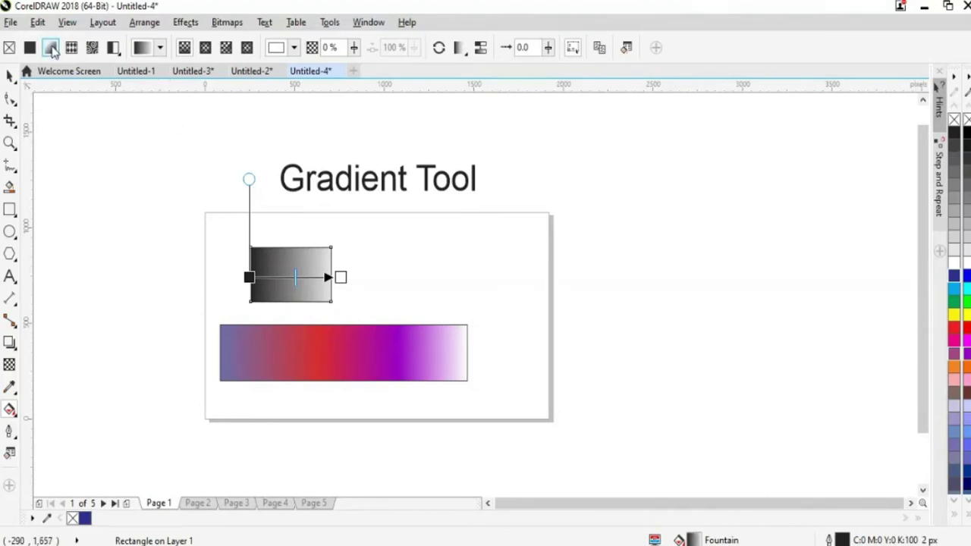
{"action": "left_click", "coordinate": [159, 47]}
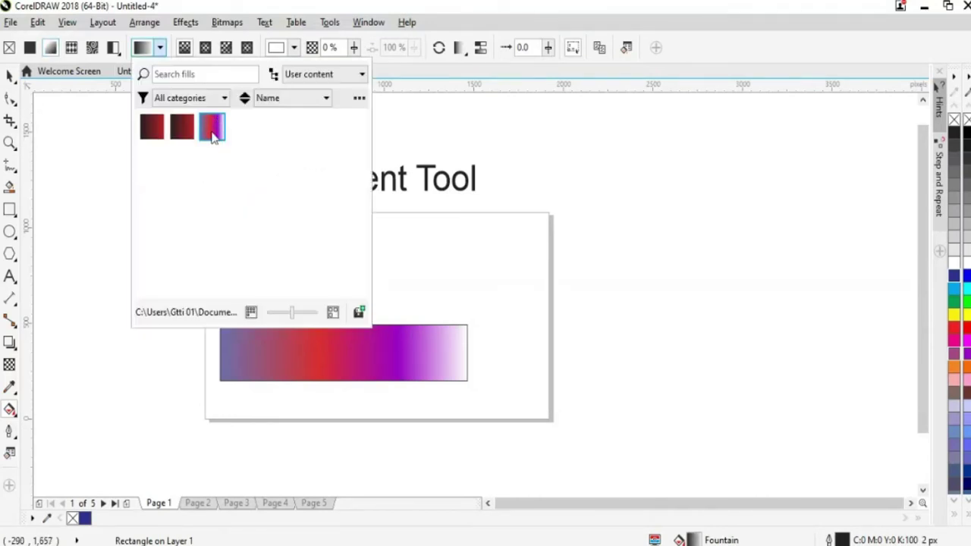
{"action": "left_click", "coordinate": [213, 128]}
{"action": "left_click", "coordinate": [110, 211]}
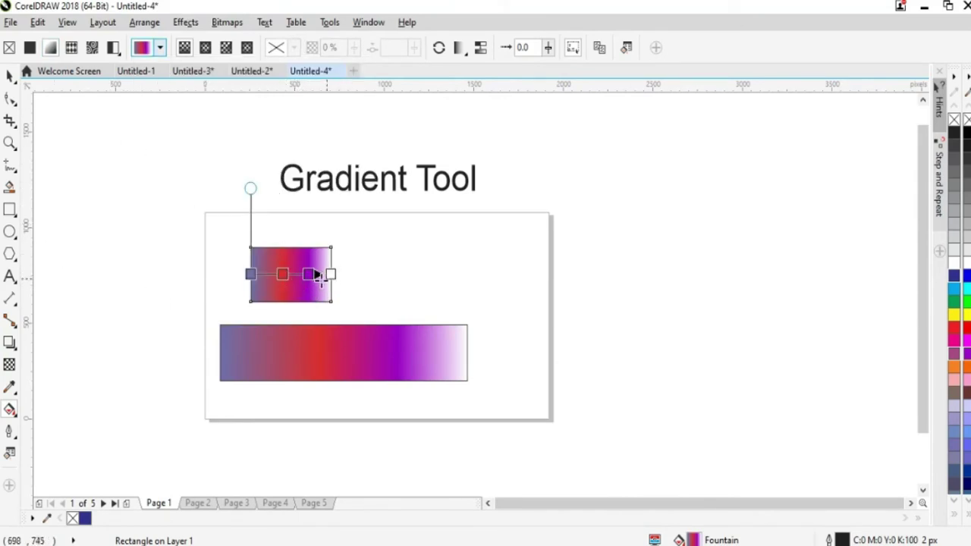
{"action": "left_click", "coordinate": [9, 76]}
{"action": "left_click", "coordinate": [137, 246]}
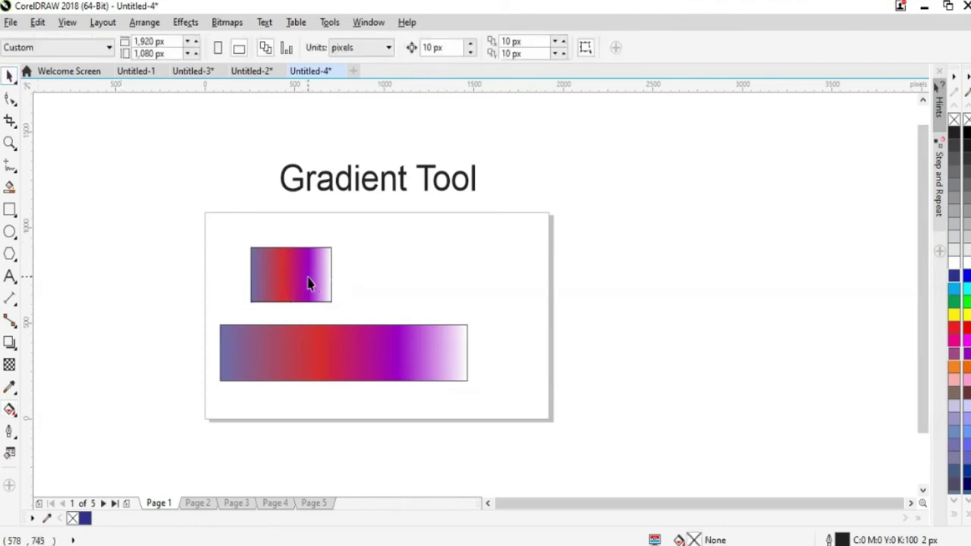
- Move both gradient rectangles off the page to its left side and deselect them
{"action": "left_click", "coordinate": [309, 283]}
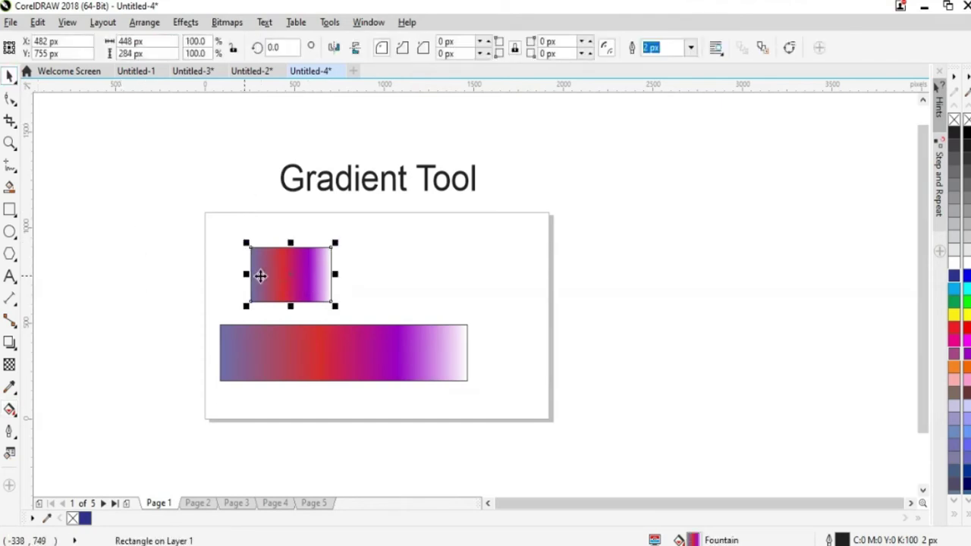
{"action": "left_click_drag", "start_coordinate": [315, 286], "coordinate": [174, 278]}
{"action": "left_click_drag", "start_coordinate": [347, 347], "coordinate": [80, 334]}
{"action": "left_click", "coordinate": [256, 292]}
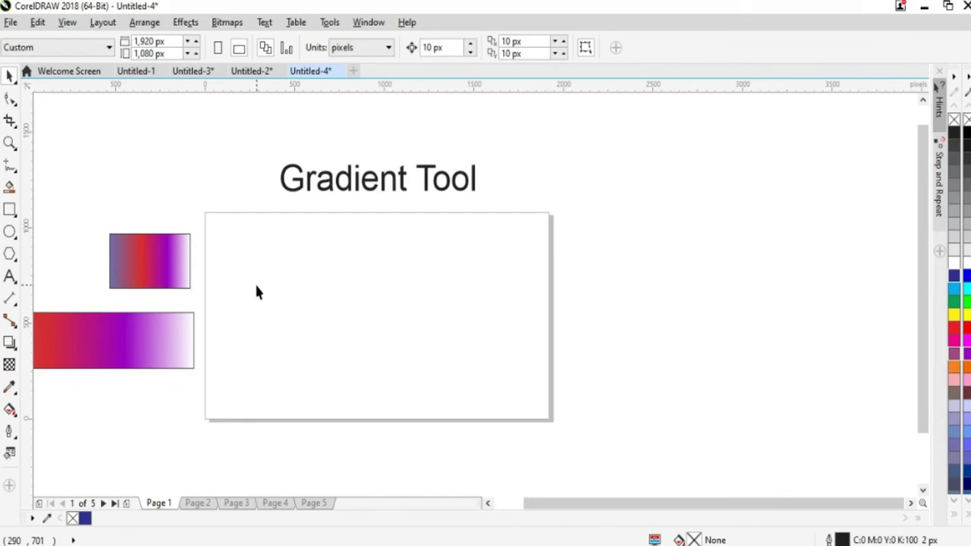
- Draw a circle about 244 px in diameter on the page, fill it with cyan, and deselect it
{"action": "key", "text": "F7"}
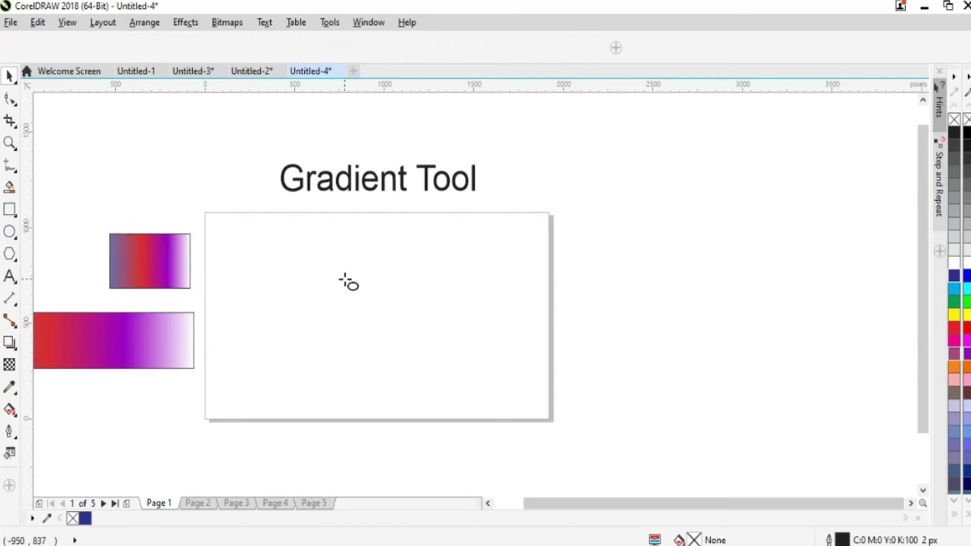
{"action": "left_click_drag", "start_coordinate": [309, 261], "coordinate": [335, 307]}
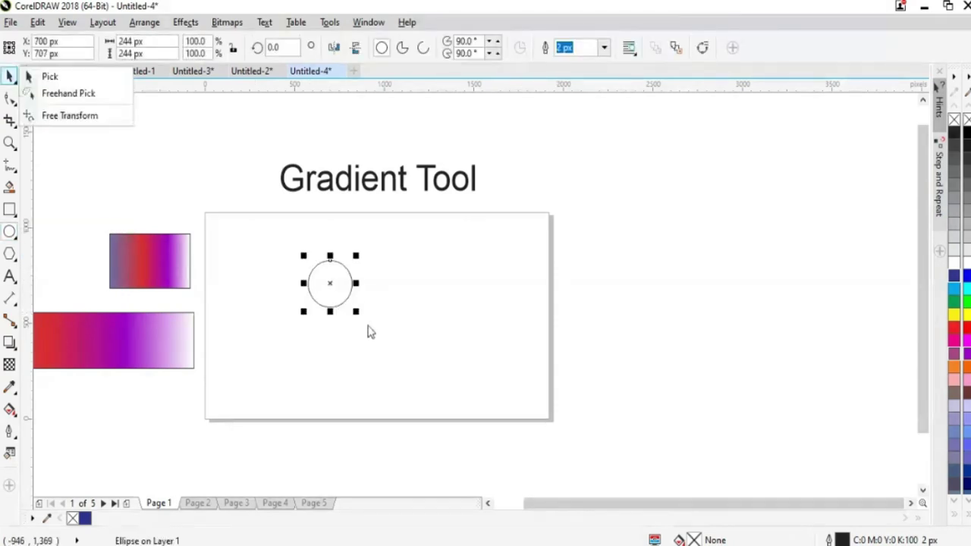
{"action": "left_click", "coordinate": [967, 289]}
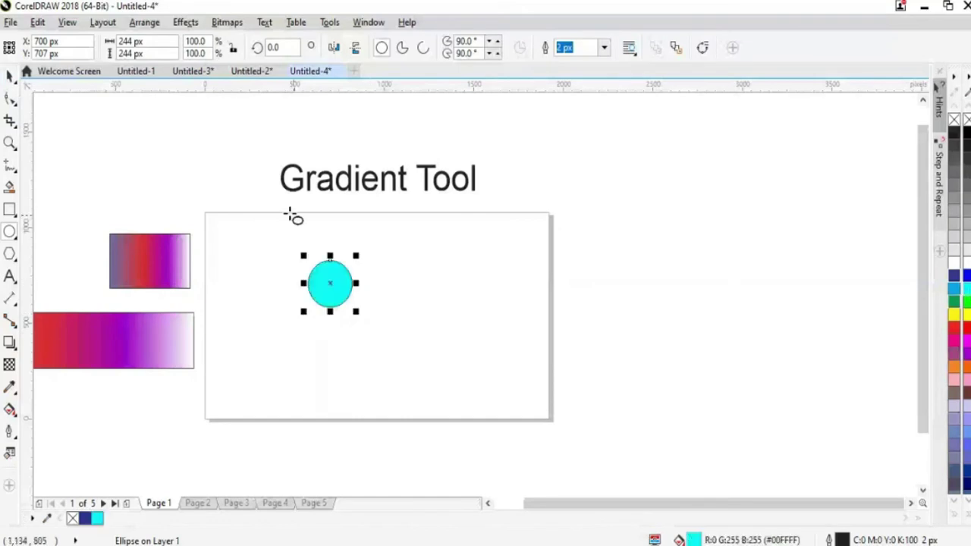
{"action": "left_click", "coordinate": [10, 76]}
{"action": "key", "text": "Escape"}
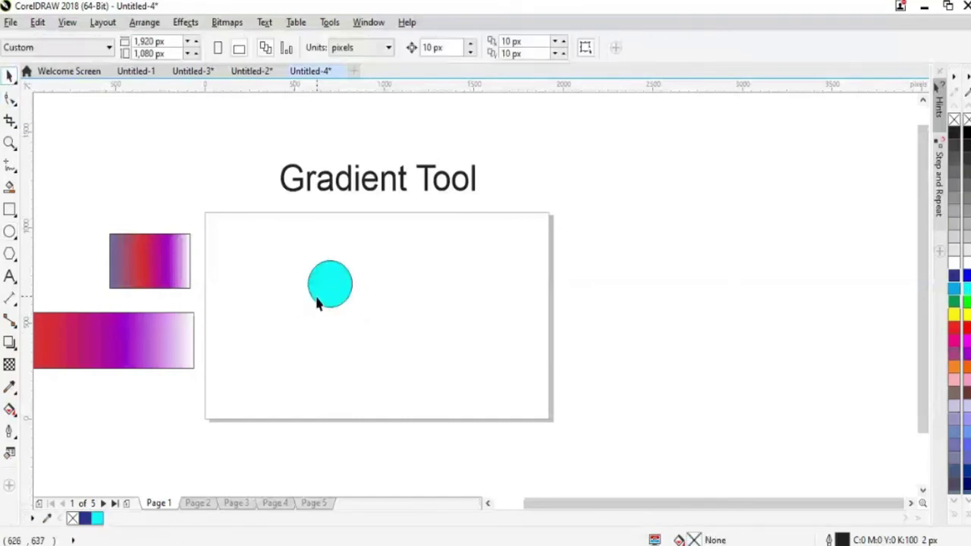
- Duplicate the cyan circle repeatedly to build a cluster of eight overlapping circles
{"action": "left_click", "coordinate": [320, 299]}
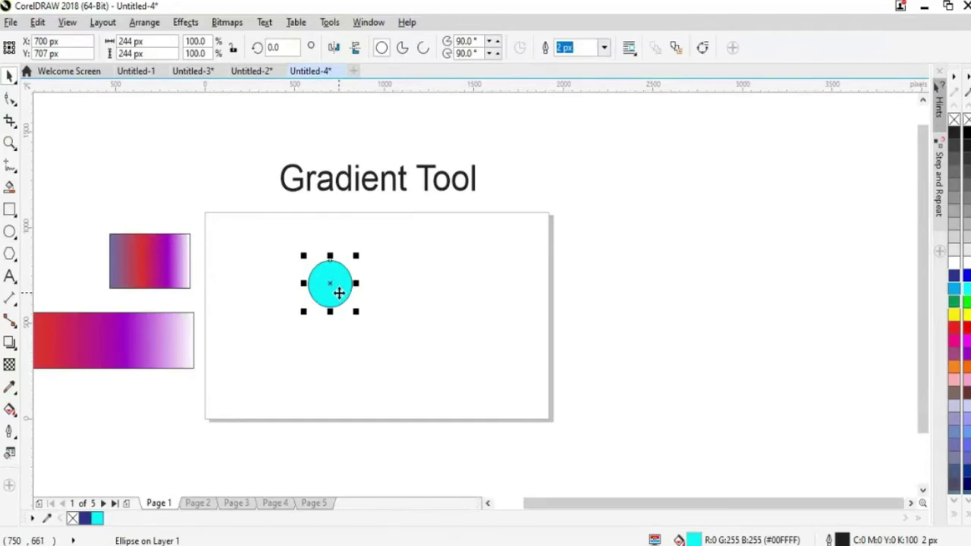
{"action": "left_click_drag", "start_coordinate": [339, 293], "coordinate": [371, 289]}
{"action": "left_click_drag", "start_coordinate": [372, 304], "coordinate": [394, 286]}
{"action": "left_click_drag", "start_coordinate": [371, 329], "coordinate": [340, 353]}
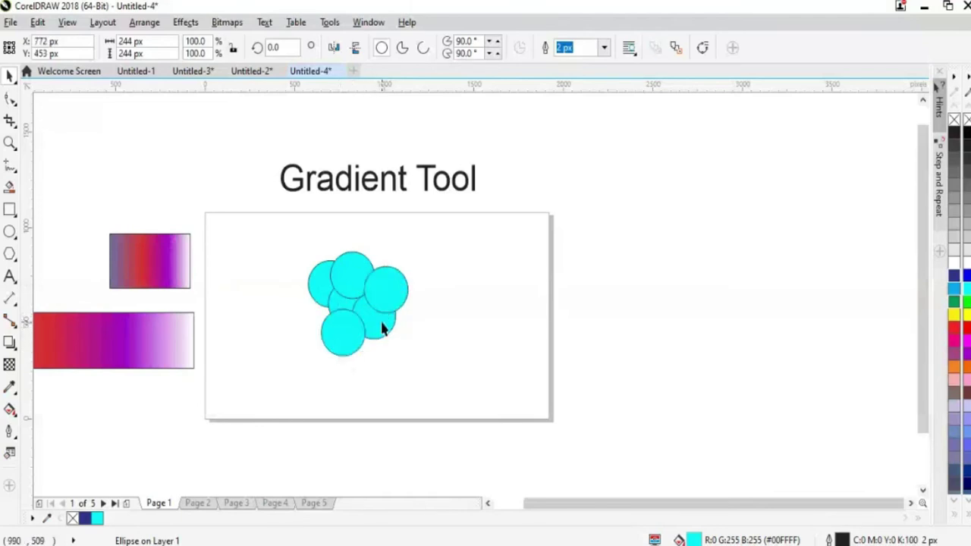
{"action": "left_click_drag", "start_coordinate": [383, 327], "coordinate": [411, 333]}
- Fill the cluster's top circle green, the upper-right circle red and the lower-right circle blue-violet
{"action": "left_click", "coordinate": [353, 277]}
{"action": "left_click_drag", "start_coordinate": [965, 304], "coordinate": [353, 276]}
{"action": "left_click", "coordinate": [401, 300]}
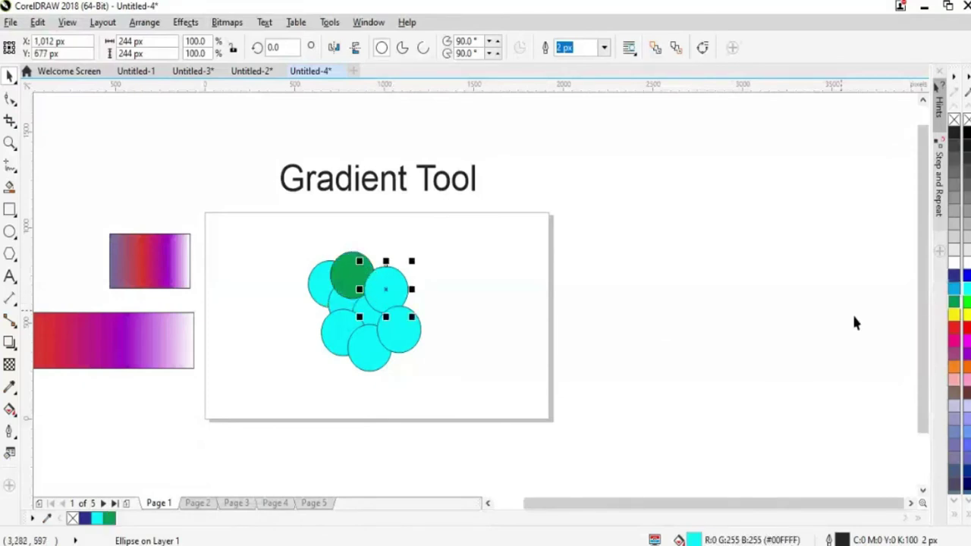
{"action": "left_click_drag", "start_coordinate": [953, 328], "coordinate": [386, 297]}
{"action": "left_click", "coordinate": [400, 334]}
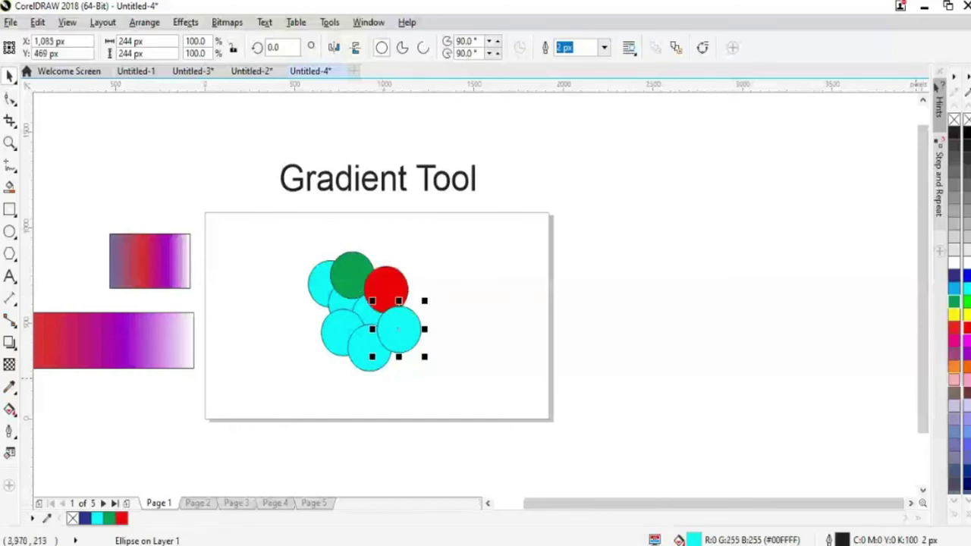
{"action": "left_click_drag", "start_coordinate": [967, 455], "coordinate": [401, 338]}
- Fill the partly hidden centre circle dark grey-purple and the upper-left circle dark blue
{"action": "left_click", "coordinate": [370, 317]}
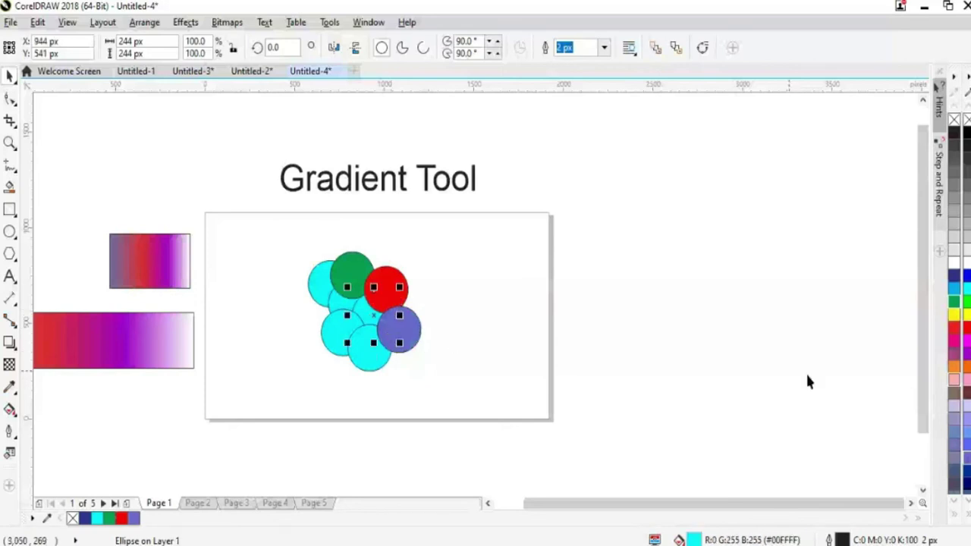
{"action": "left_click_drag", "start_coordinate": [954, 371], "coordinate": [490, 358]}
{"action": "left_click", "coordinate": [490, 358]}
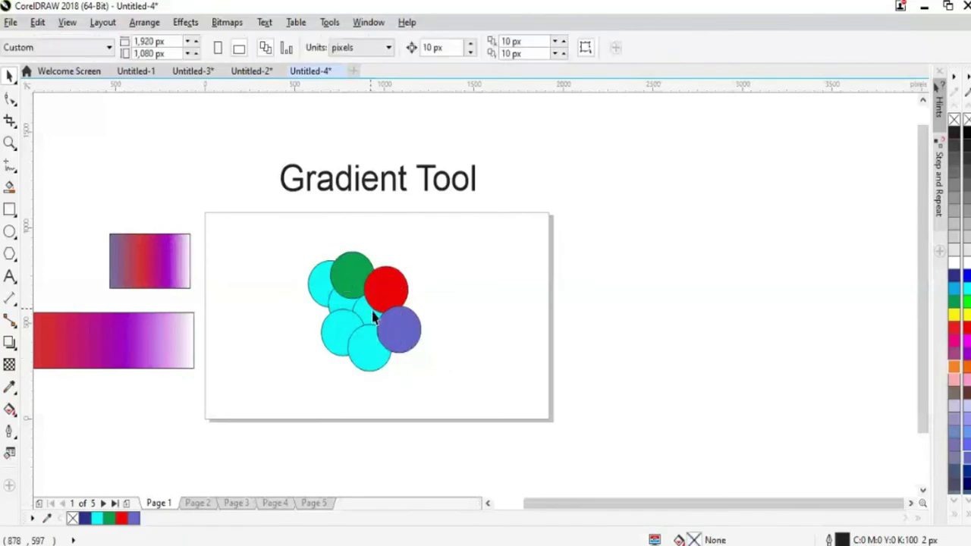
{"action": "left_click", "coordinate": [363, 314]}
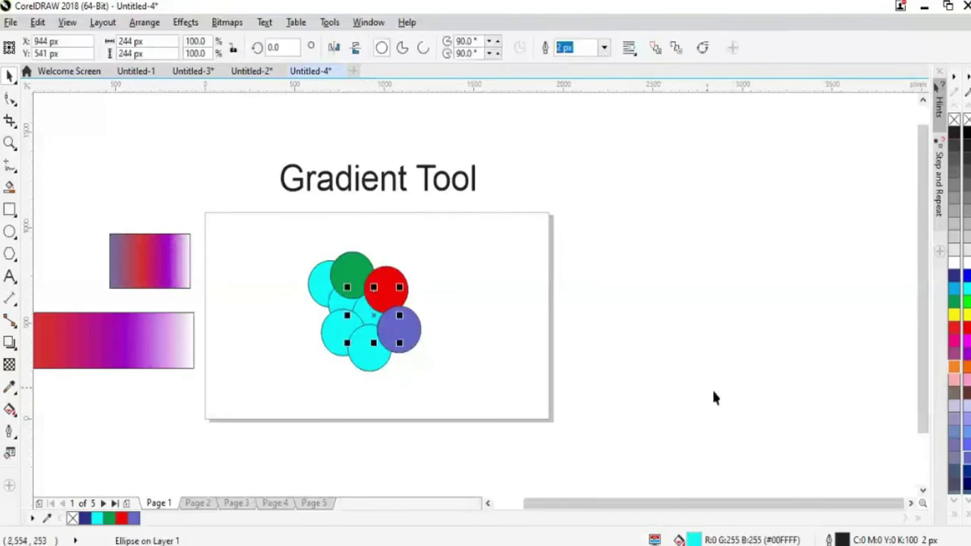
{"action": "left_click", "coordinate": [954, 487]}
{"action": "left_click", "coordinate": [325, 271]}
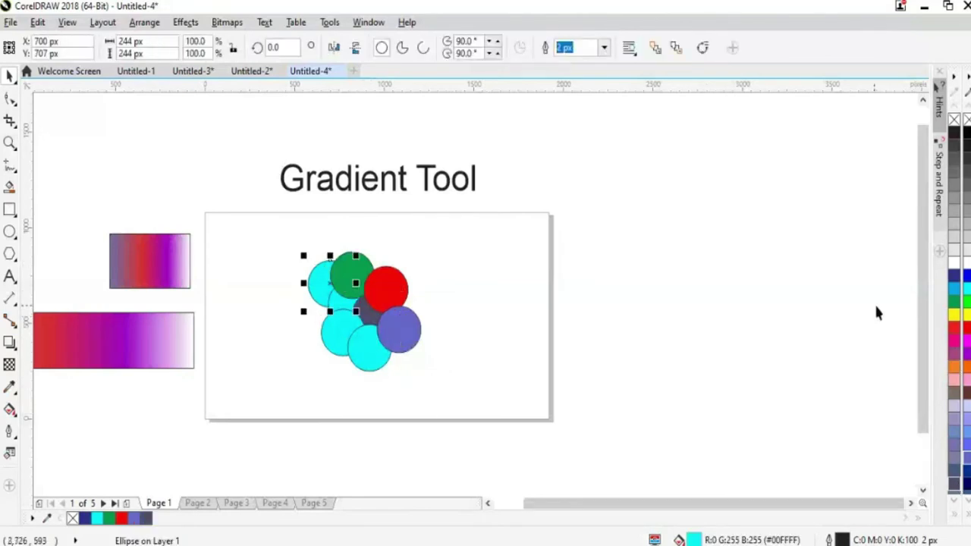
{"action": "left_click", "coordinate": [954, 275]}
{"action": "left_click", "coordinate": [462, 390]}
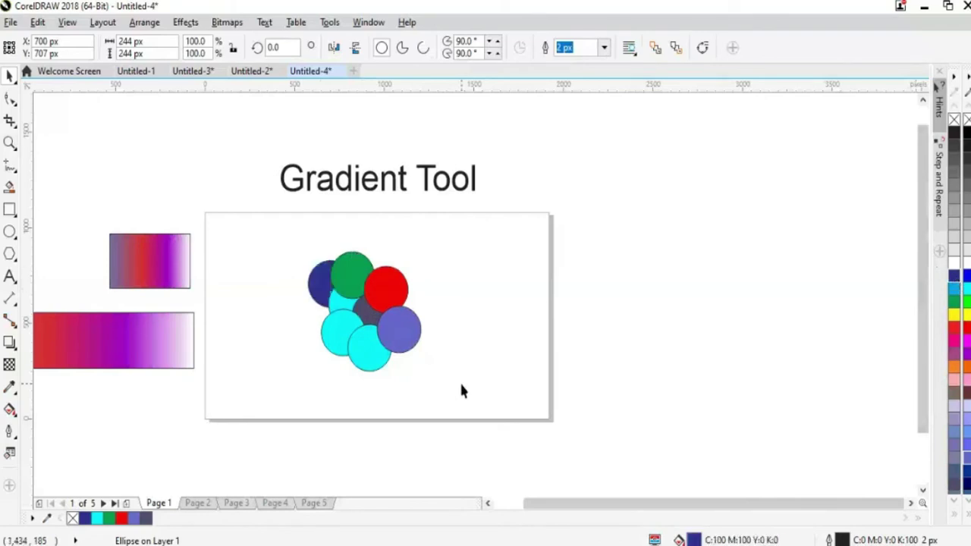
- Fill the lower-left circle dark brown and the bottom circle deep blue, recolour the red circle magenta, and deselect
{"action": "left_click", "coordinate": [322, 338]}
{"action": "left_click", "coordinate": [955, 391]}
{"action": "left_click", "coordinate": [463, 419]}
{"action": "left_click", "coordinate": [368, 356]}
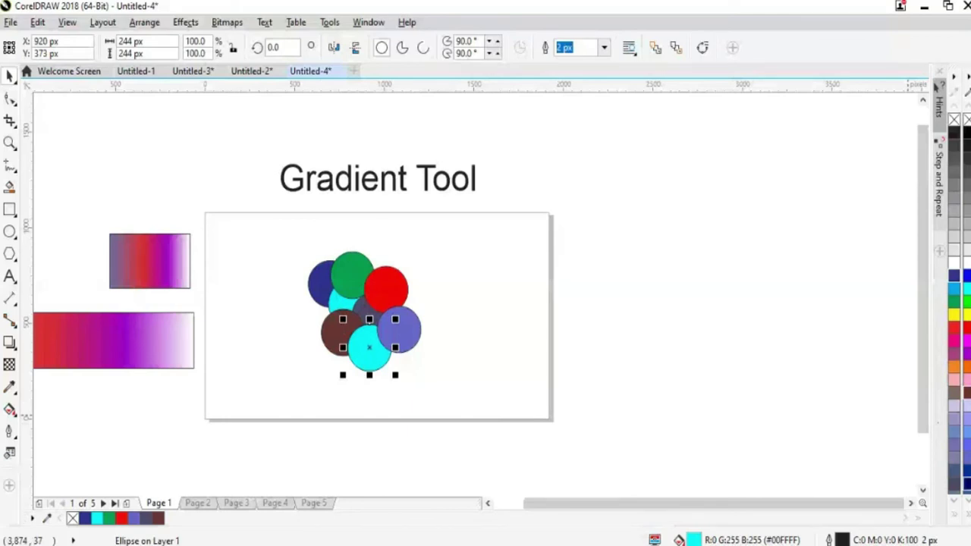
{"action": "left_click", "coordinate": [967, 483]}
{"action": "left_click", "coordinate": [403, 289]}
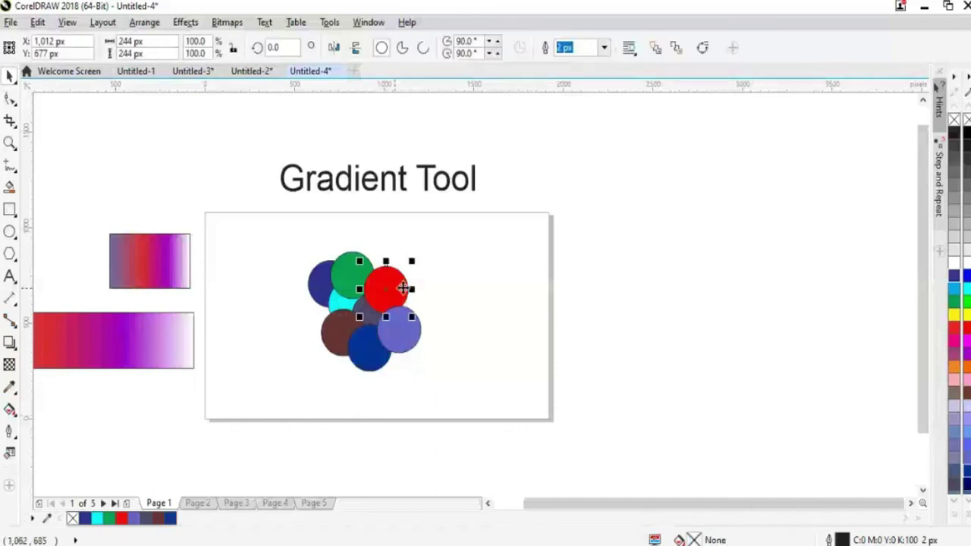
{"action": "left_click", "coordinate": [954, 340]}
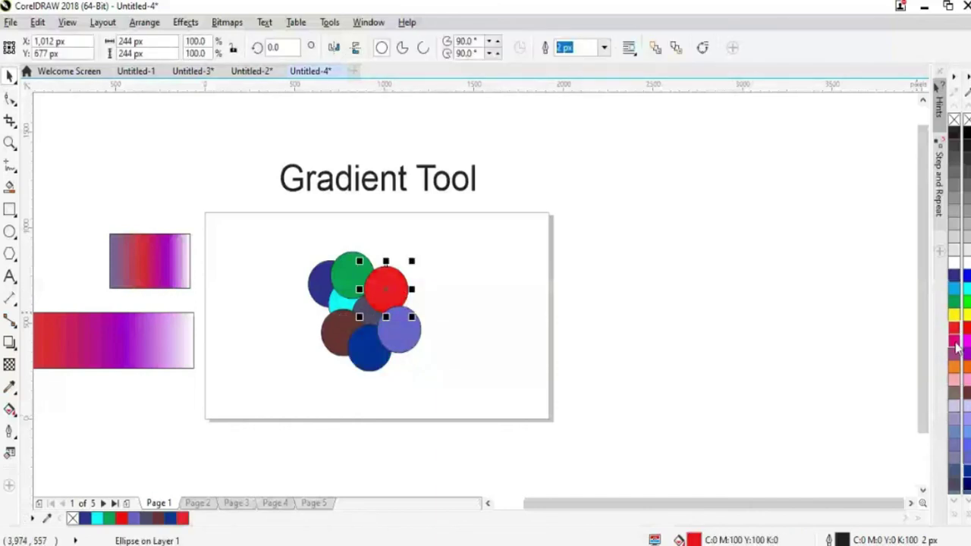
{"action": "left_click", "coordinate": [251, 319]}
- Group all eight circles, try moving the group down and to the right, and undo the move
{"action": "left_click_drag", "start_coordinate": [249, 238], "coordinate": [505, 394]}
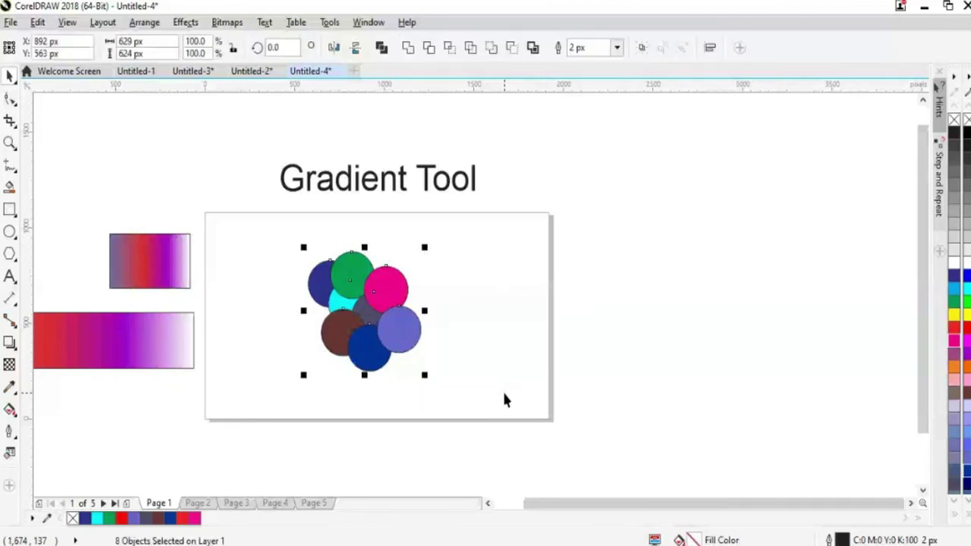
{"action": "key", "text": "ctrl+g"}
{"action": "left_click_drag", "start_coordinate": [386, 317], "coordinate": [429, 336]}
{"action": "key", "text": "ctrl+z"}
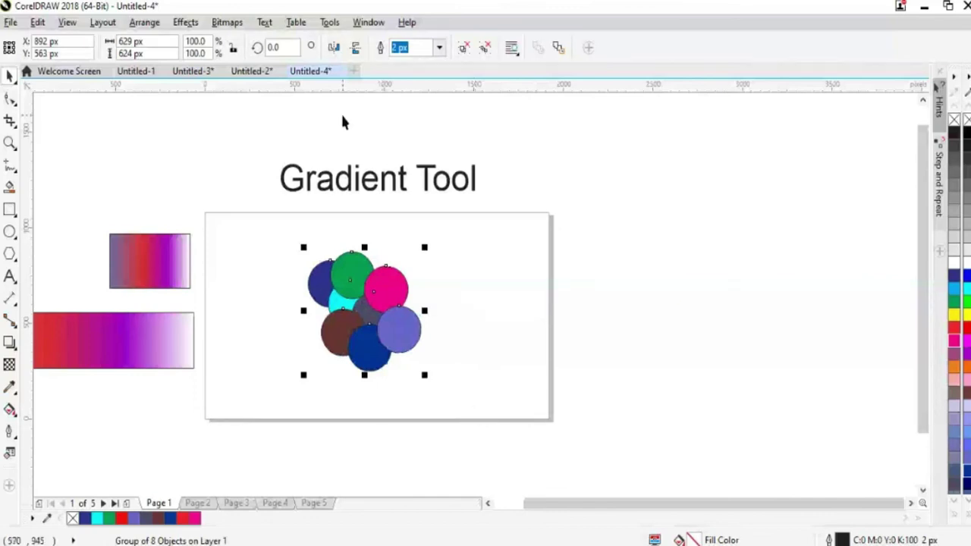
- Select the grouped circles and open the dialog for creating a pattern fill
{"action": "left_click", "coordinate": [534, 324]}
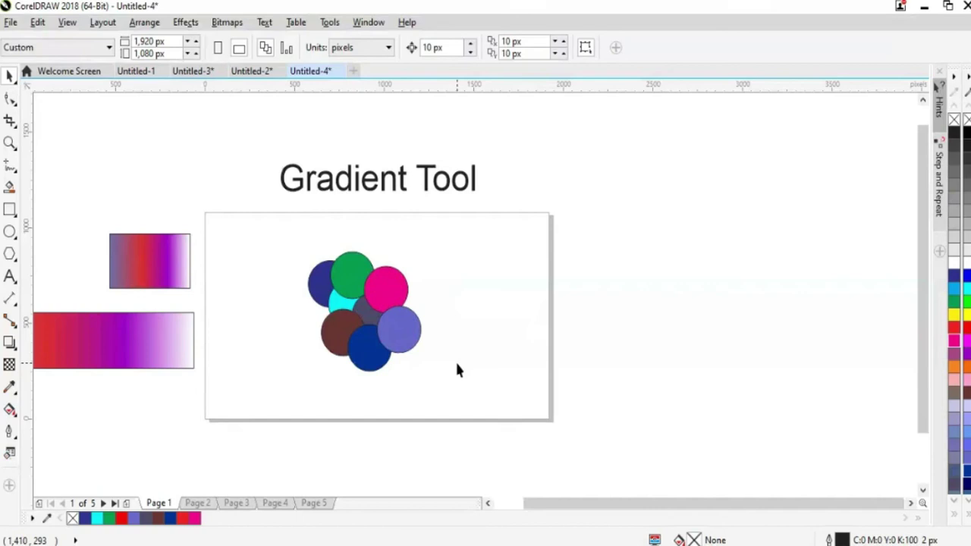
{"action": "left_click", "coordinate": [369, 336]}
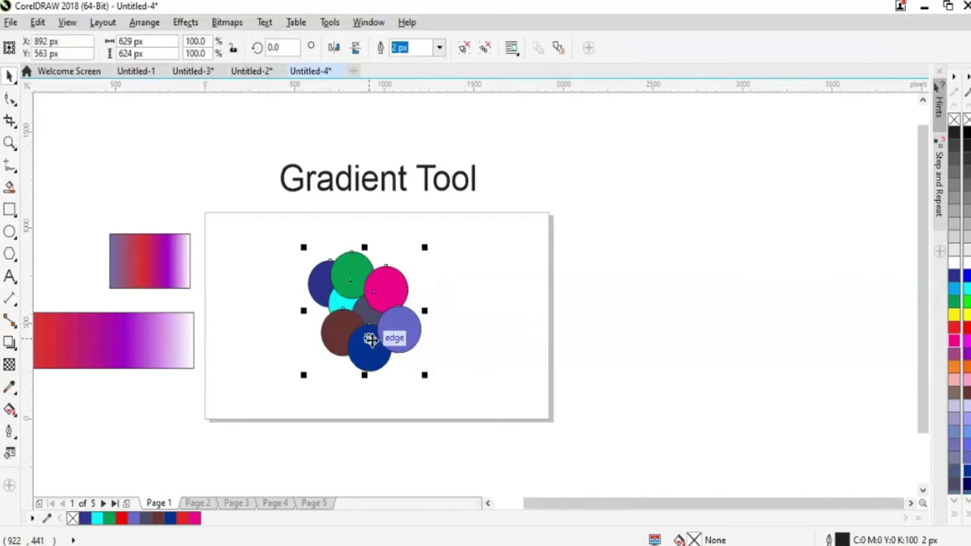
{"action": "left_click", "coordinate": [334, 26]}
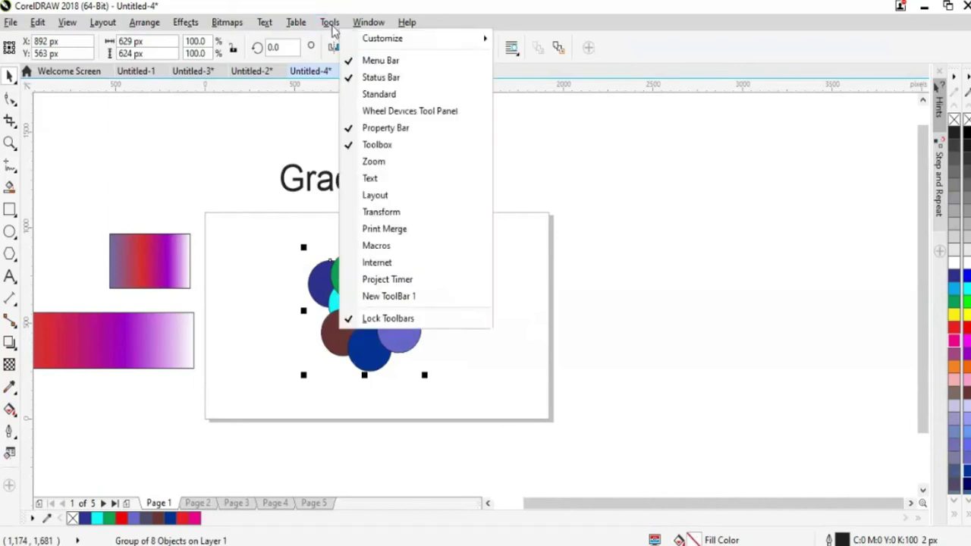
{"action": "left_click", "coordinate": [332, 25]}
{"action": "left_click", "coordinate": [330, 25]}
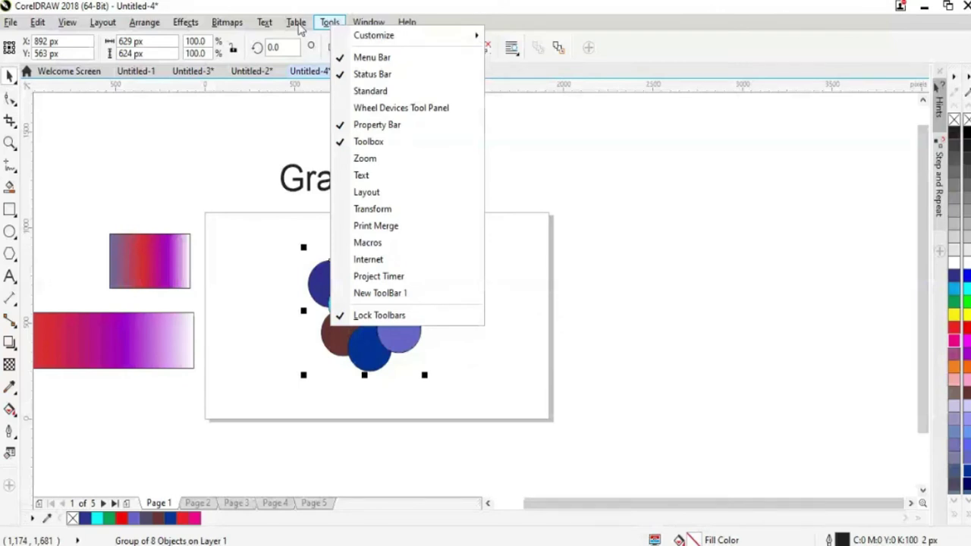
{"action": "left_click", "coordinate": [301, 26]}
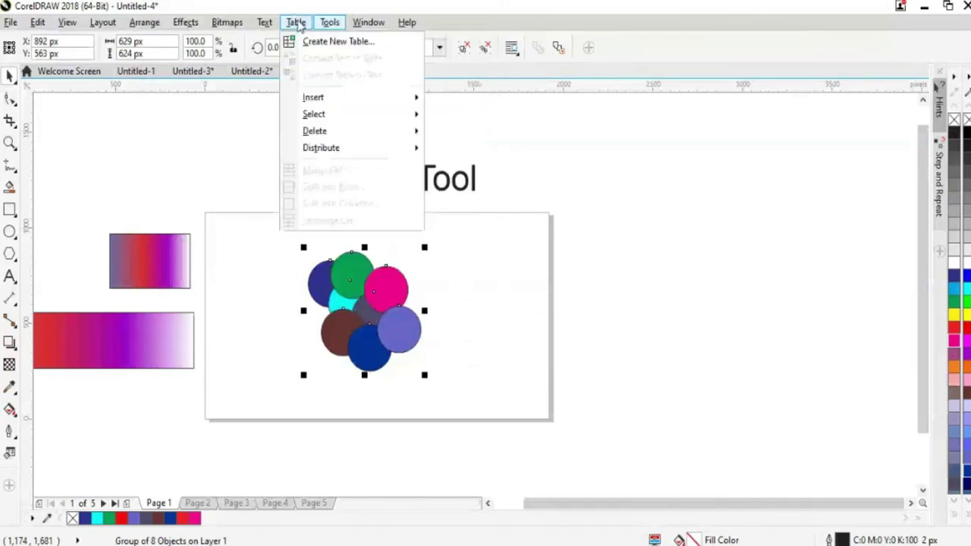
{"action": "mouse_move", "coordinate": [338, 28]}
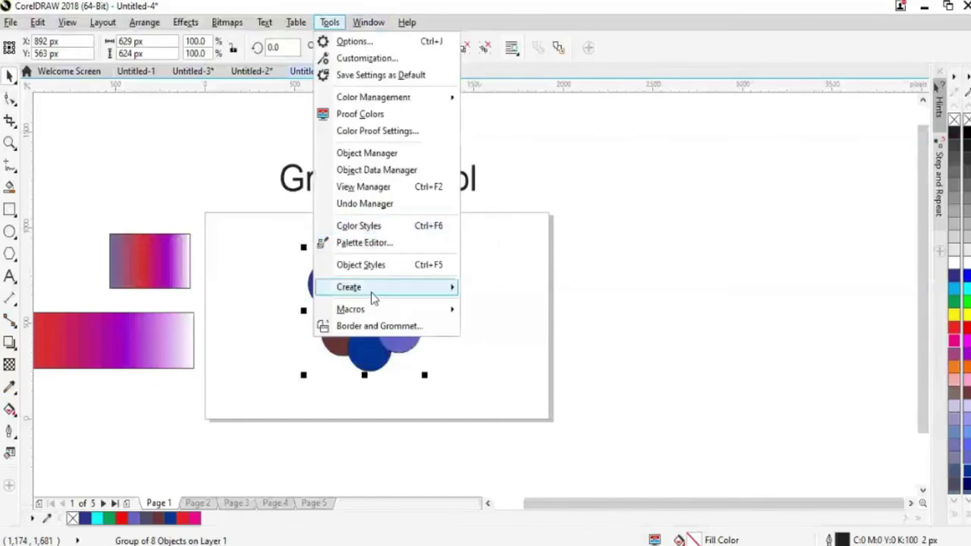
{"action": "mouse_move", "coordinate": [371, 296]}
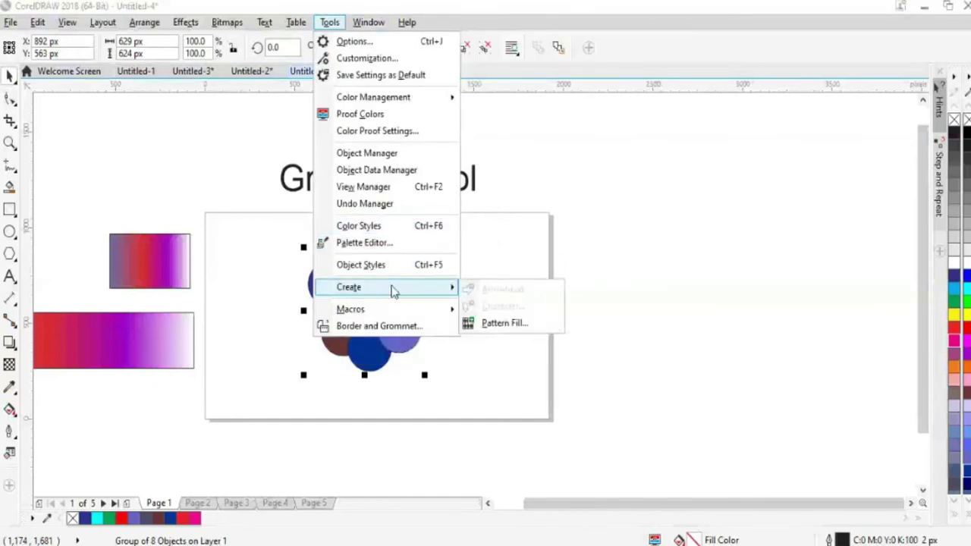
{"action": "left_click", "coordinate": [501, 331]}
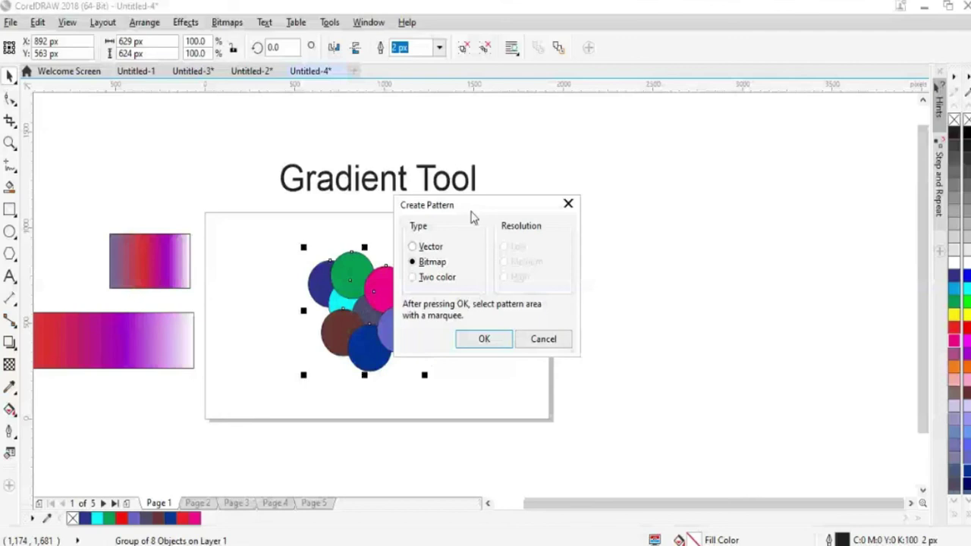
- Try to create a vector pattern from a thin strip starting at the group's lower-right circle
{"action": "left_click_drag", "start_coordinate": [470, 211], "coordinate": [598, 207]}
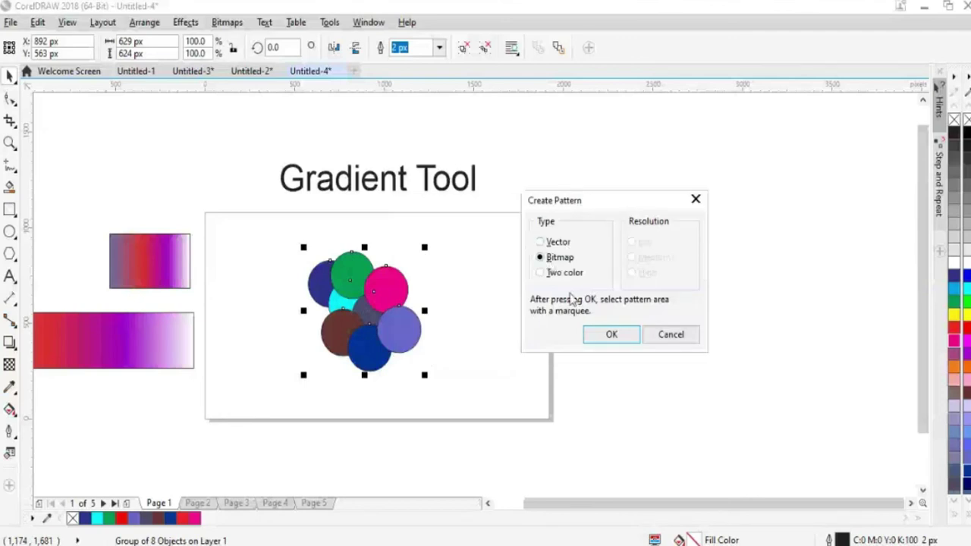
{"action": "left_click", "coordinate": [551, 241]}
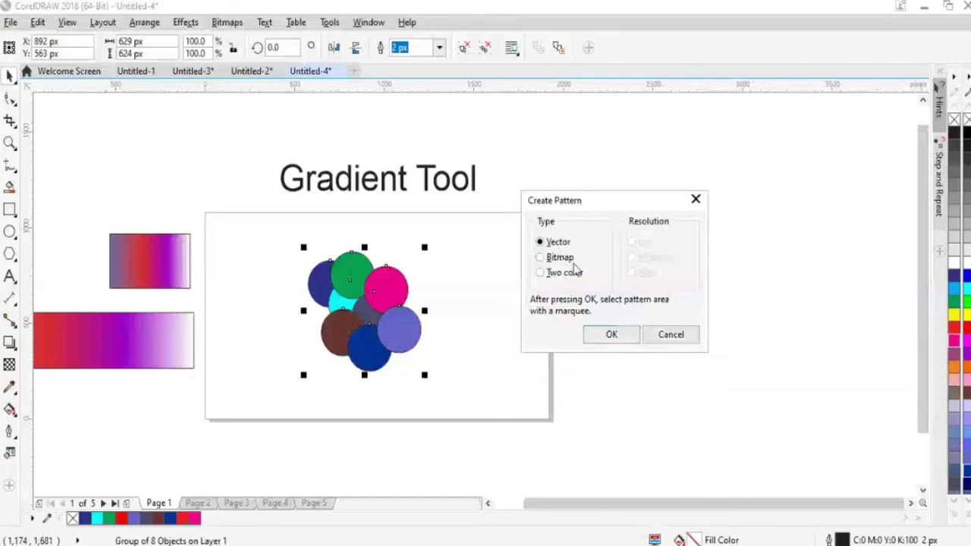
{"action": "left_click", "coordinate": [602, 337]}
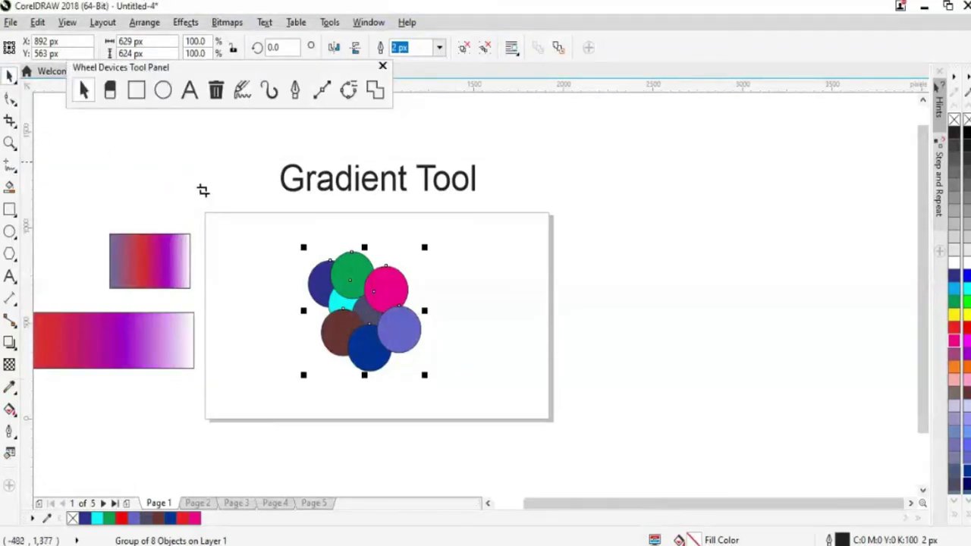
{"action": "left_click_drag", "start_coordinate": [399, 327], "coordinate": [489, 328]}
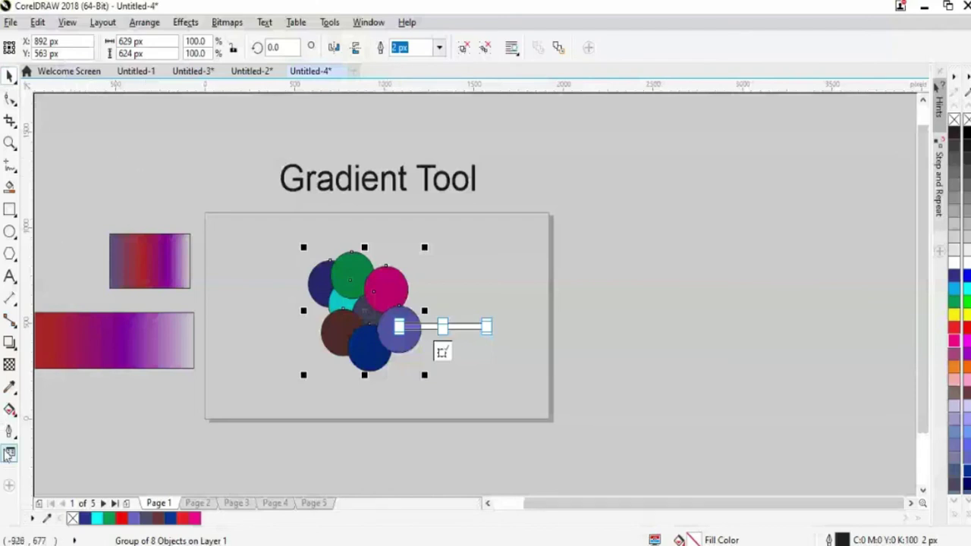
{"action": "left_click", "coordinate": [10, 142]}
{"action": "left_click", "coordinate": [10, 76]}
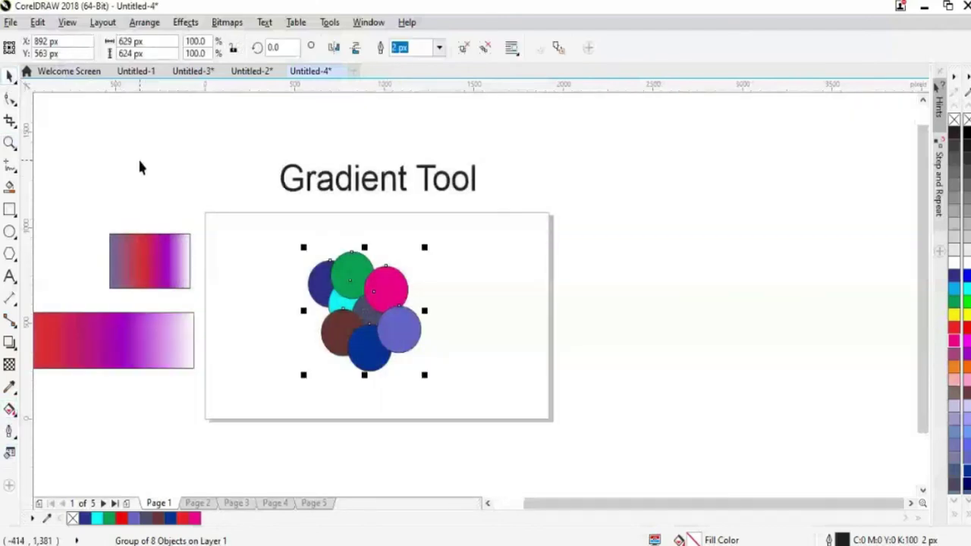
- Move the circle group off the page to its right side and deselect it
{"action": "left_click", "coordinate": [140, 167]}
{"action": "left_click_drag", "start_coordinate": [402, 336], "coordinate": [660, 326]}
{"action": "left_click", "coordinate": [271, 329]}
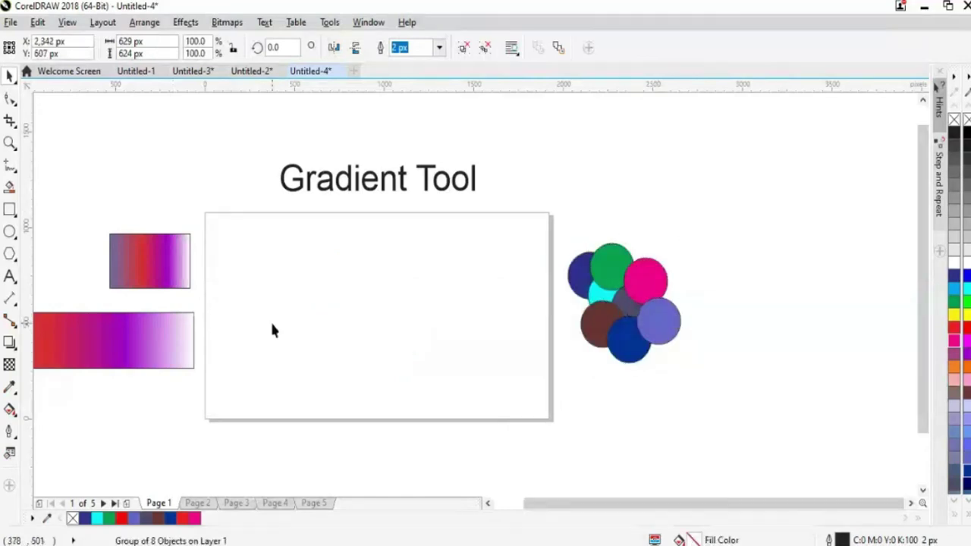
- Draw a square of about 580 by 580 px on the left half of the page
{"action": "right_click", "coordinate": [13, 214]}
{"action": "left_click", "coordinate": [84, 203]}
{"action": "right_click", "coordinate": [10, 211]}
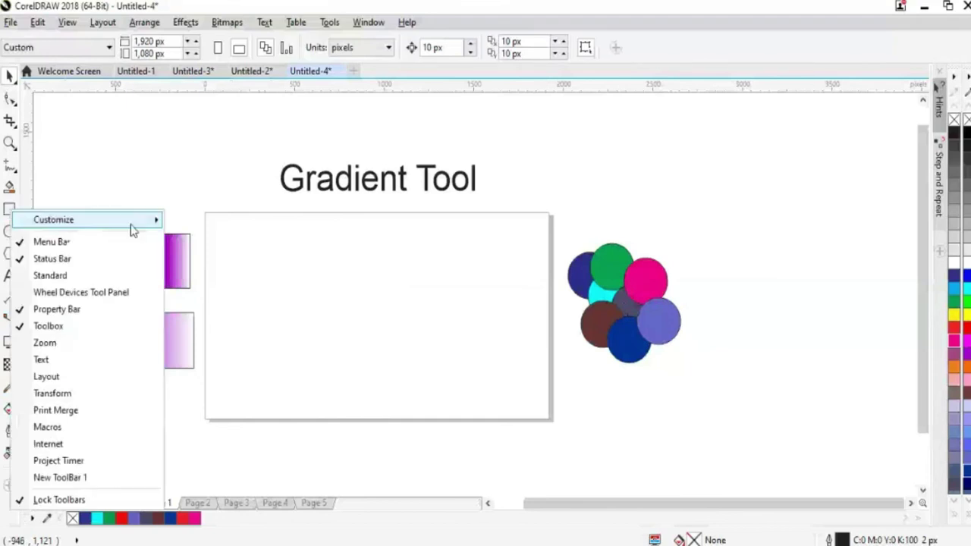
{"action": "left_click", "coordinate": [270, 269]}
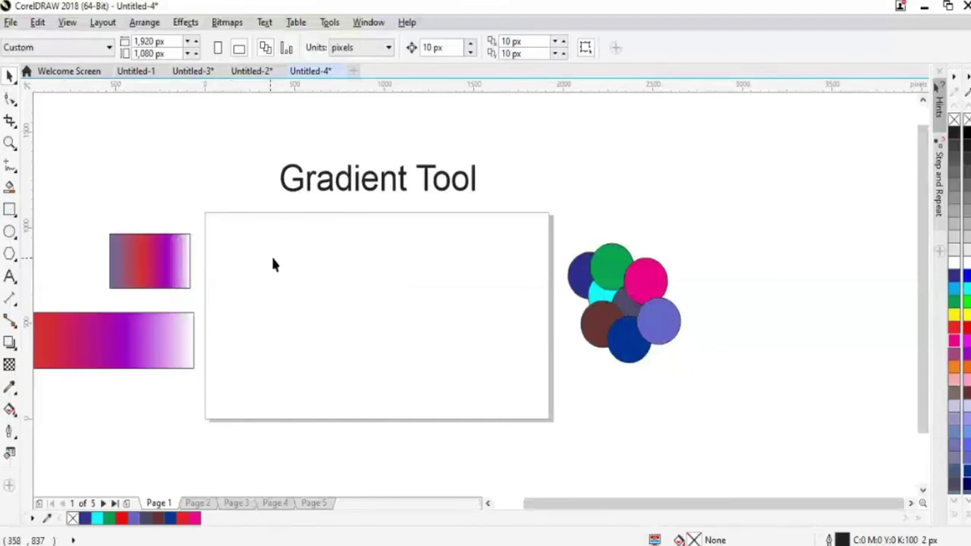
{"action": "left_click", "coordinate": [9, 212]}
{"action": "left_click_drag", "start_coordinate": [260, 257], "coordinate": [364, 367]}
{"action": "left_click", "coordinate": [9, 75]}
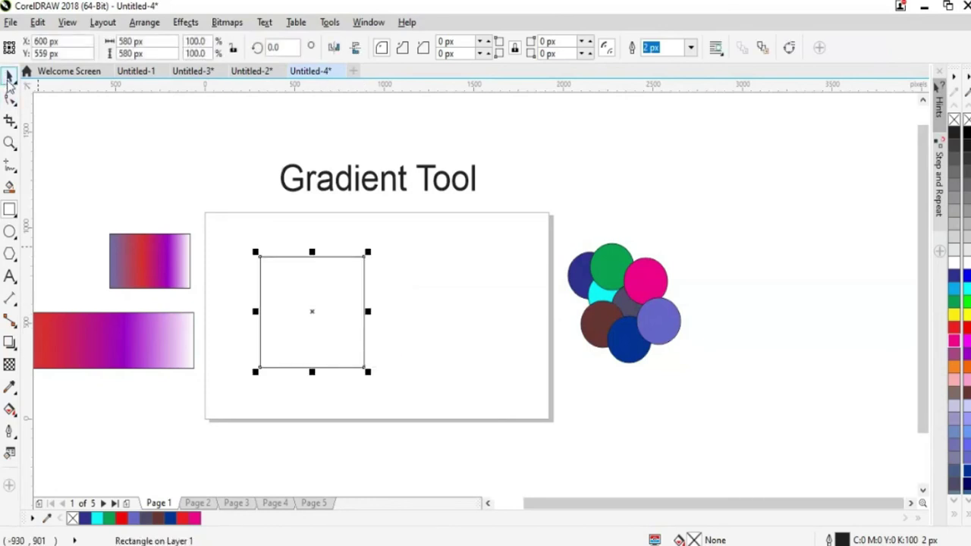
- Place a copy of the square near the page centre and delete the original square
{"action": "left_click_drag", "start_coordinate": [317, 314], "coordinate": [378, 309]}
{"action": "left_click", "coordinate": [280, 370]}
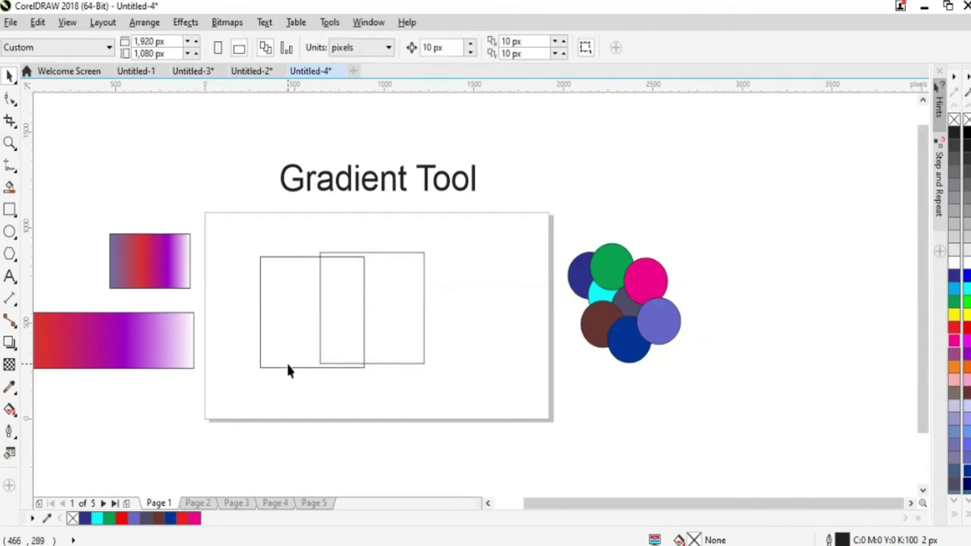
{"action": "left_click", "coordinate": [286, 366]}
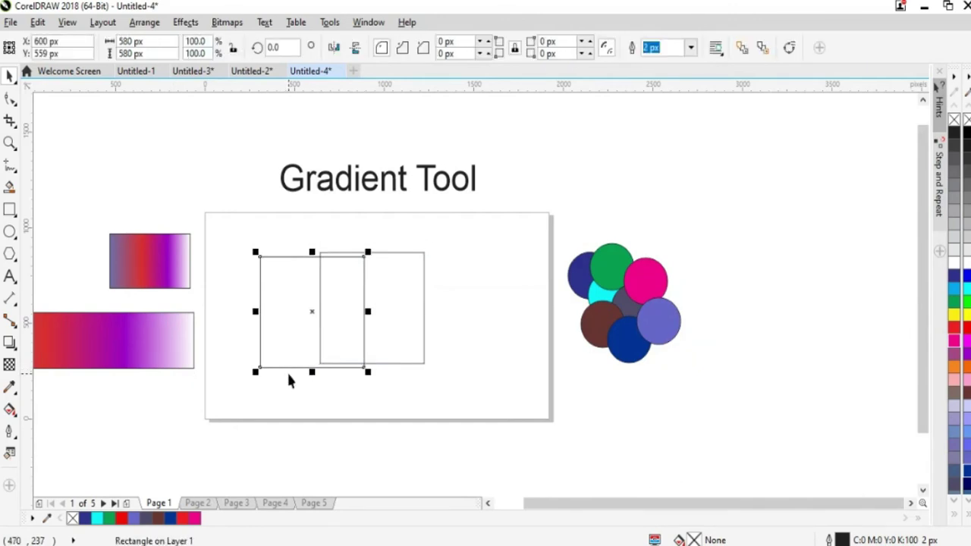
{"action": "left_click", "coordinate": [312, 406]}
{"action": "left_click", "coordinate": [296, 367]}
{"action": "key", "text": "Delete"}
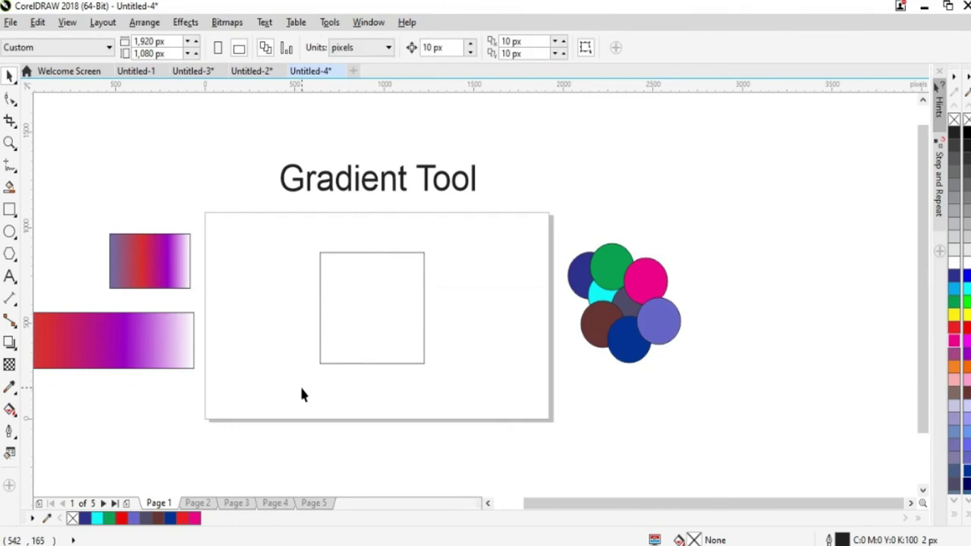
- Set the default graphic fill and the square's fill to grey-brown, C:0 M:20 Y:20 K:60
{"action": "left_click", "coordinate": [9, 415]}
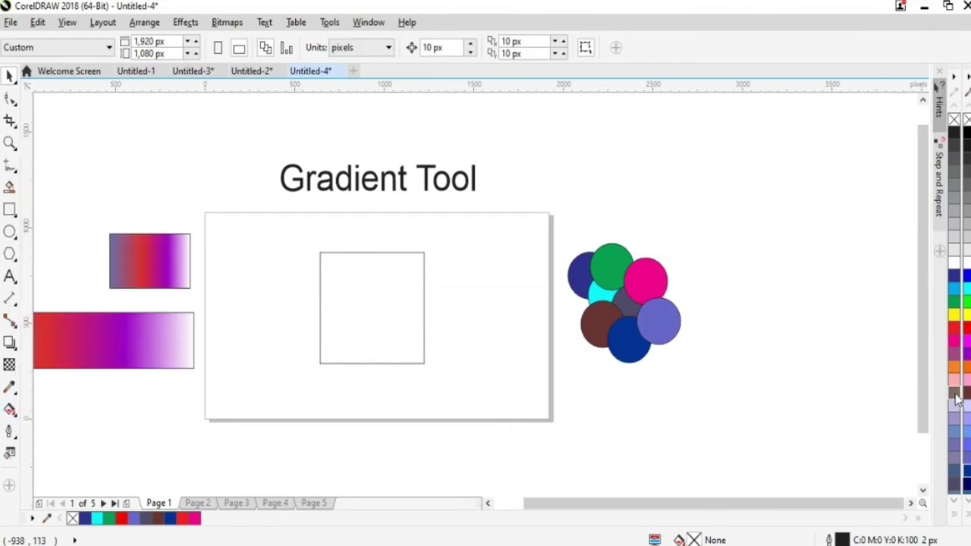
{"action": "left_click", "coordinate": [957, 394]}
{"action": "left_click", "coordinate": [454, 371]}
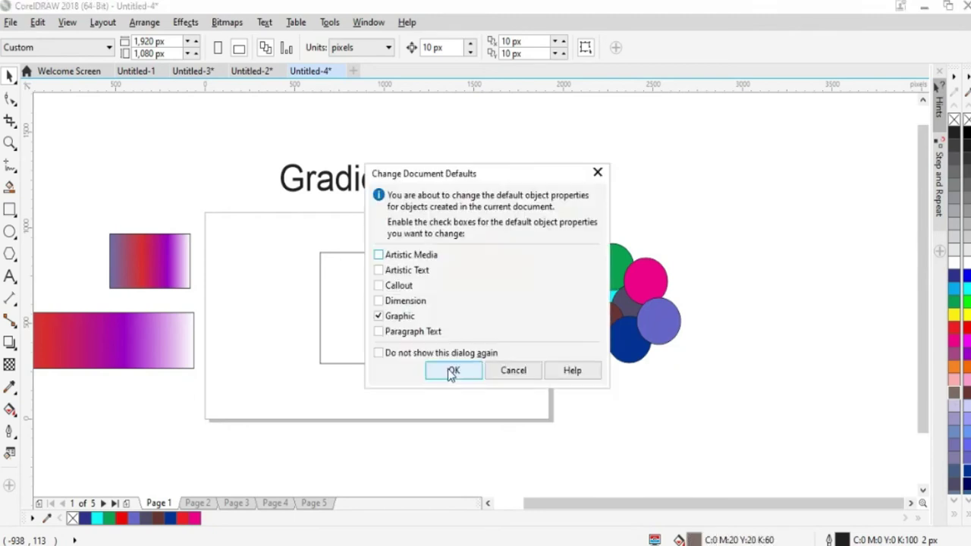
{"action": "left_click", "coordinate": [453, 372]}
{"action": "left_click", "coordinate": [425, 367]}
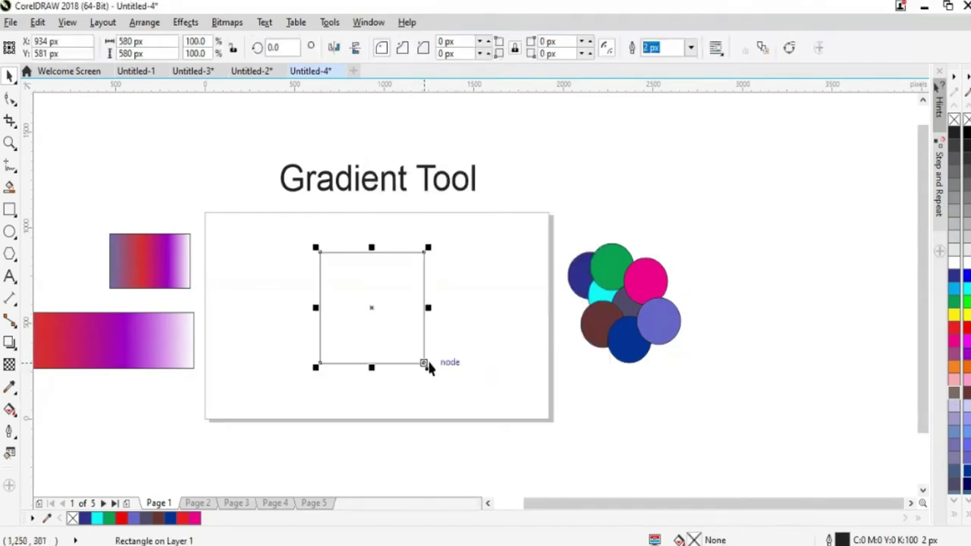
{"action": "left_click", "coordinate": [957, 395]}
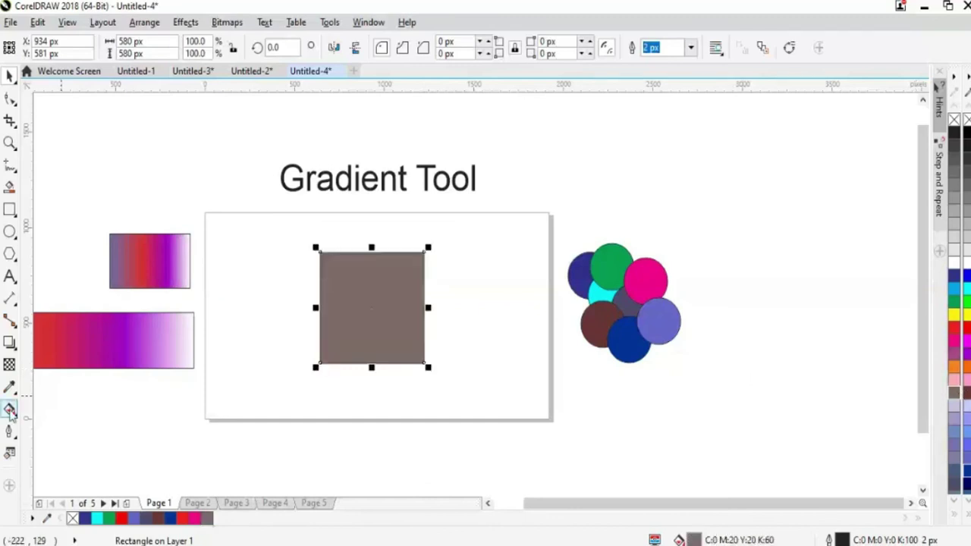
- Draw a horizontal linear fountain fill across the square and change it to a vector pattern fill
{"action": "left_click", "coordinate": [10, 409]}
{"action": "left_click_drag", "start_coordinate": [319, 319], "coordinate": [436, 332]}
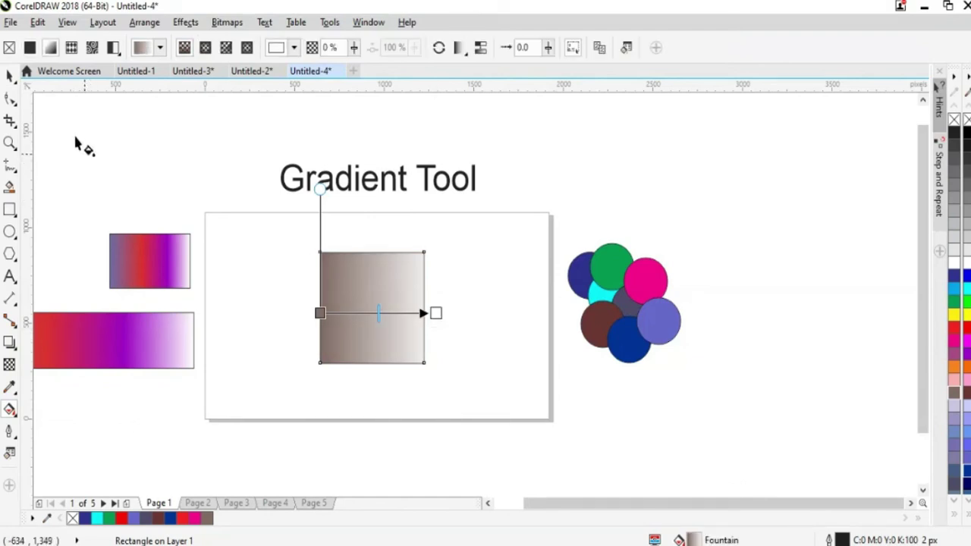
{"action": "left_click", "coordinate": [72, 48]}
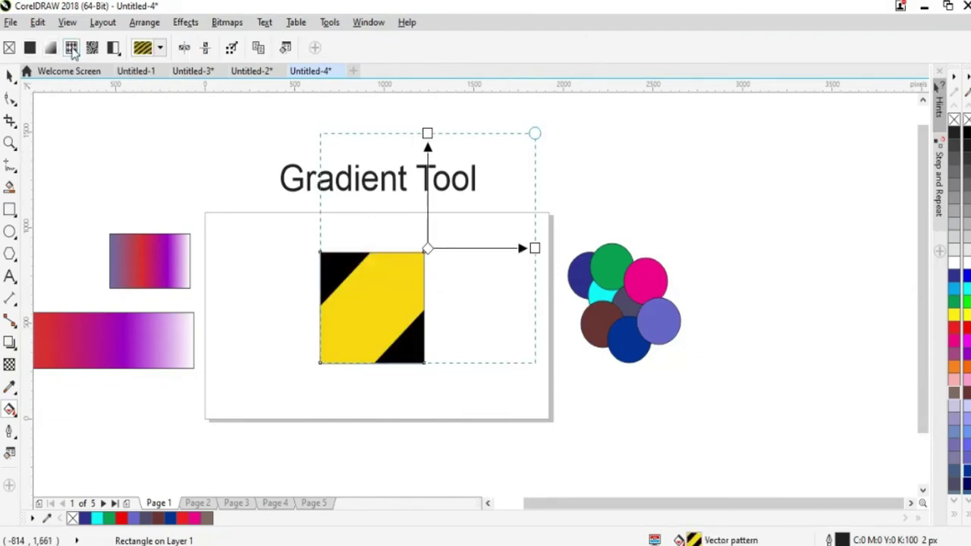
- Browse the vector pattern fills in User content and the Starter Pack, filtering the latter to Decorative
{"action": "left_click", "coordinate": [161, 47]}
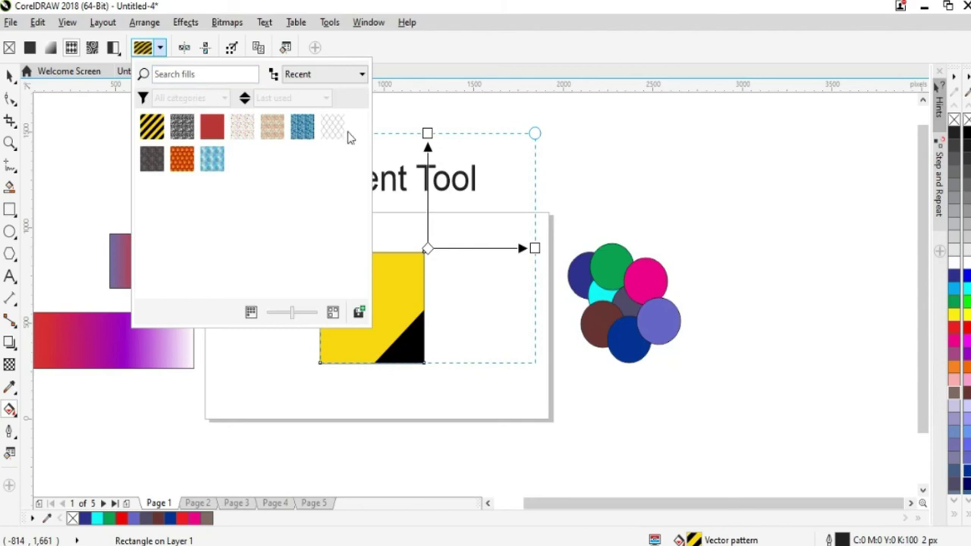
{"action": "left_click", "coordinate": [321, 76]}
{"action": "left_click", "coordinate": [304, 145]}
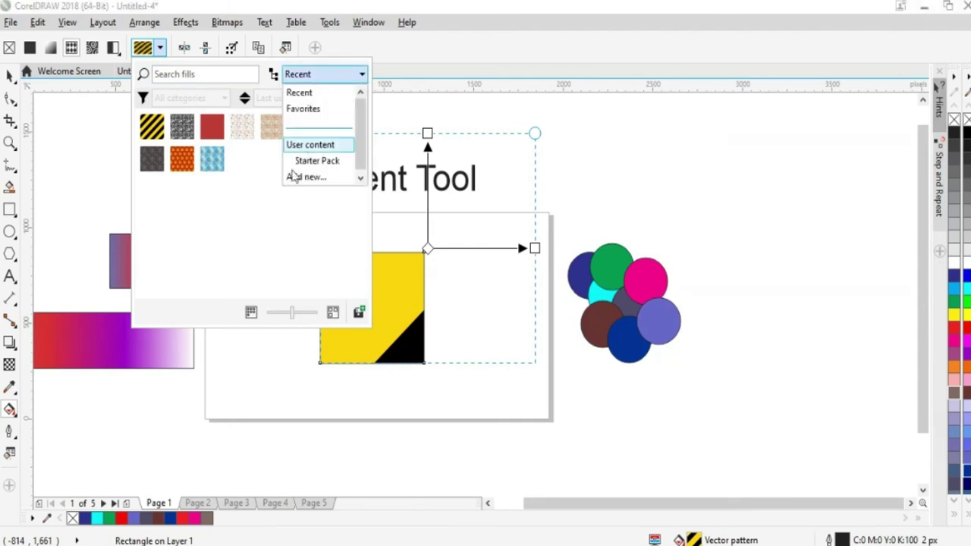
{"action": "left_click", "coordinate": [331, 73]}
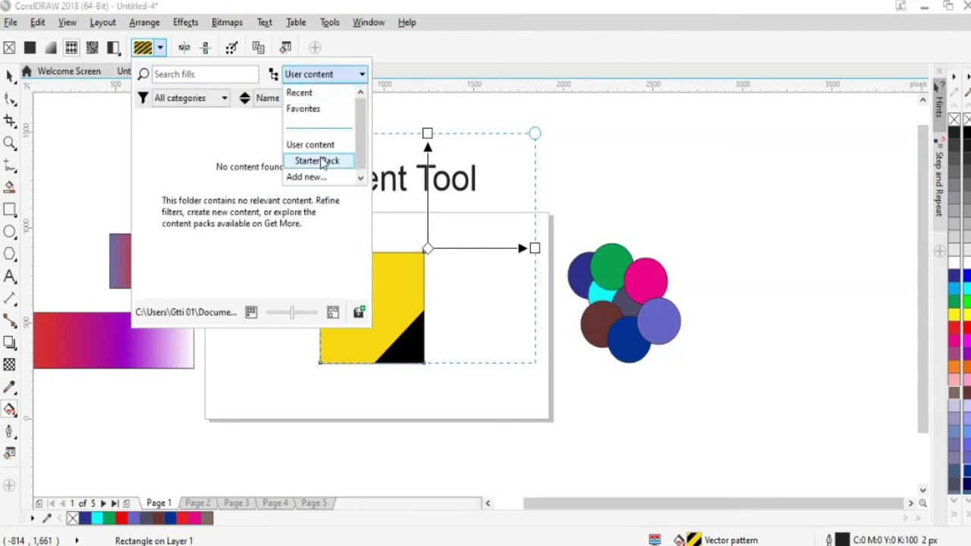
{"action": "left_click", "coordinate": [319, 161]}
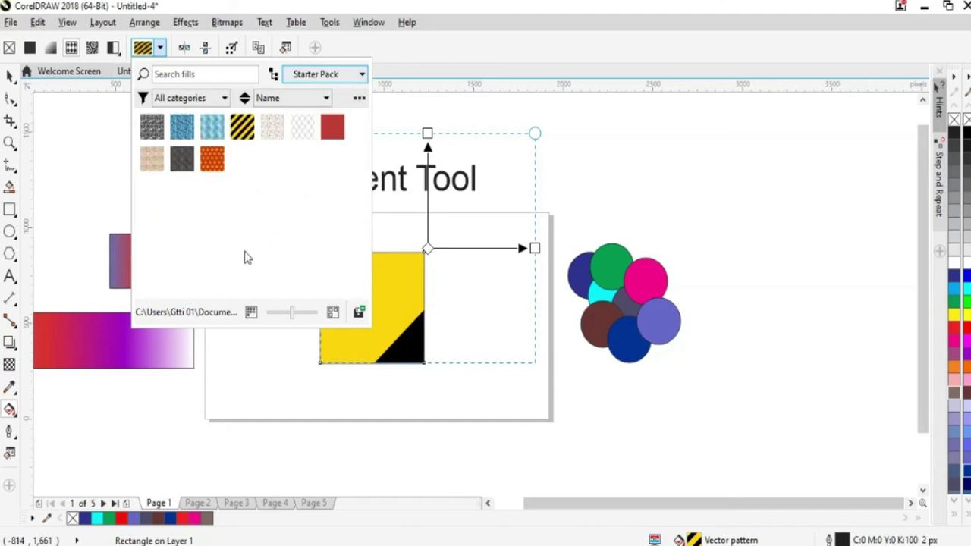
{"action": "left_click", "coordinate": [206, 99]}
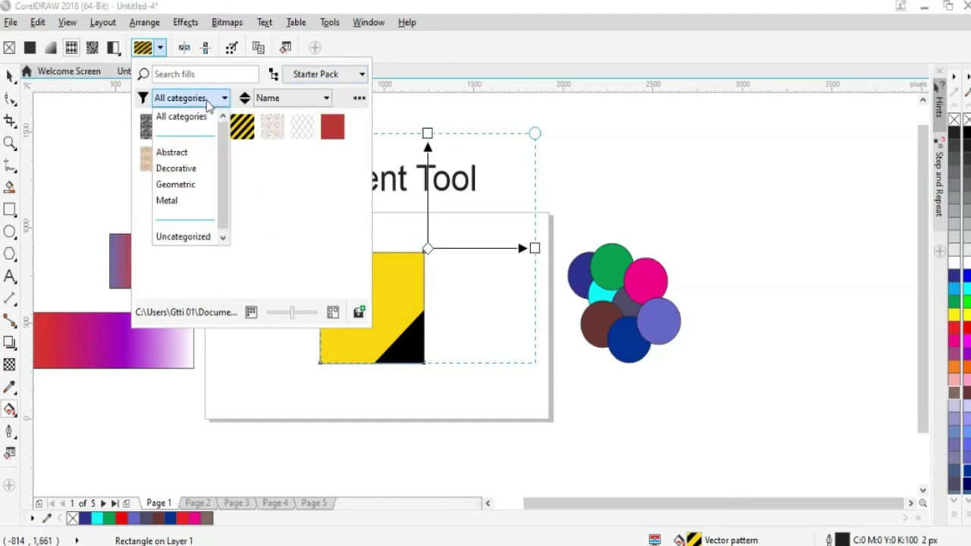
{"action": "left_click", "coordinate": [184, 168]}
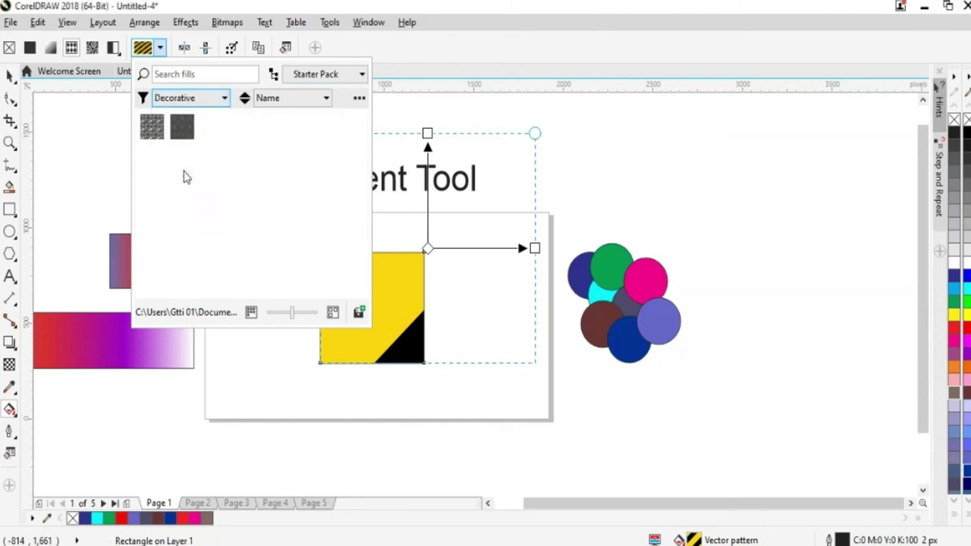
- Check the Recent, Favorites and User content pattern collections and display the whole Starter Pack
{"action": "left_click", "coordinate": [323, 75]}
{"action": "left_click", "coordinate": [311, 92]}
{"action": "left_click", "coordinate": [325, 75]}
{"action": "left_click", "coordinate": [319, 110]}
{"action": "left_click", "coordinate": [329, 78]}
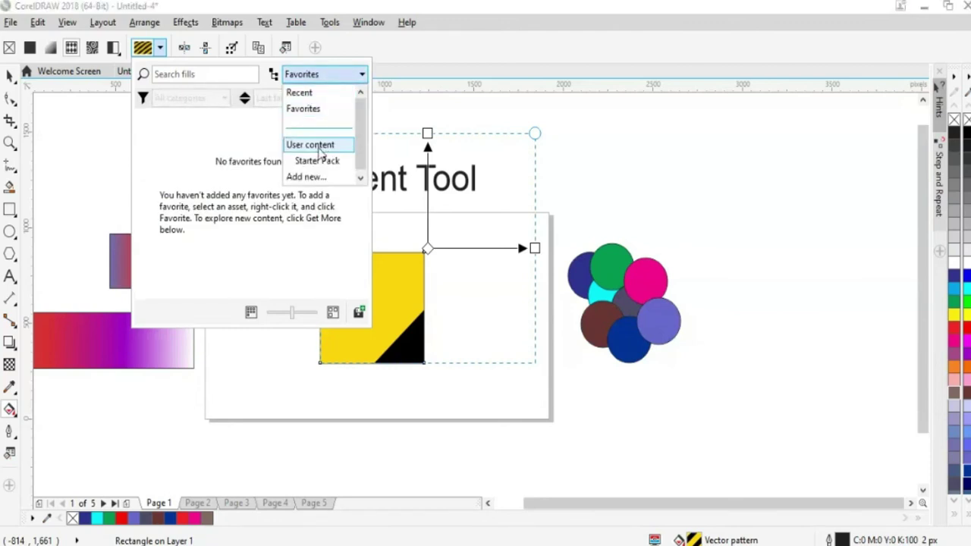
{"action": "left_click", "coordinate": [319, 147]}
{"action": "left_click", "coordinate": [326, 75]}
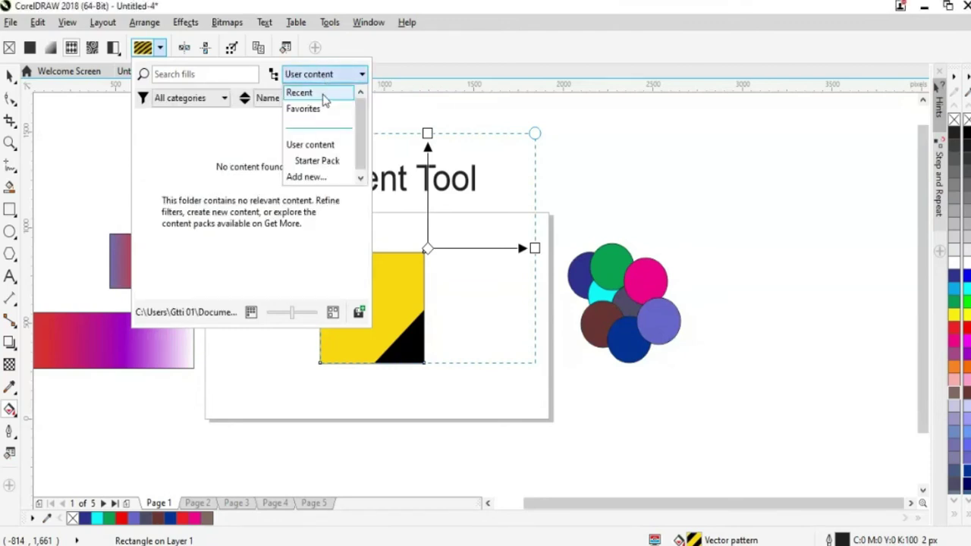
{"action": "left_click", "coordinate": [326, 161]}
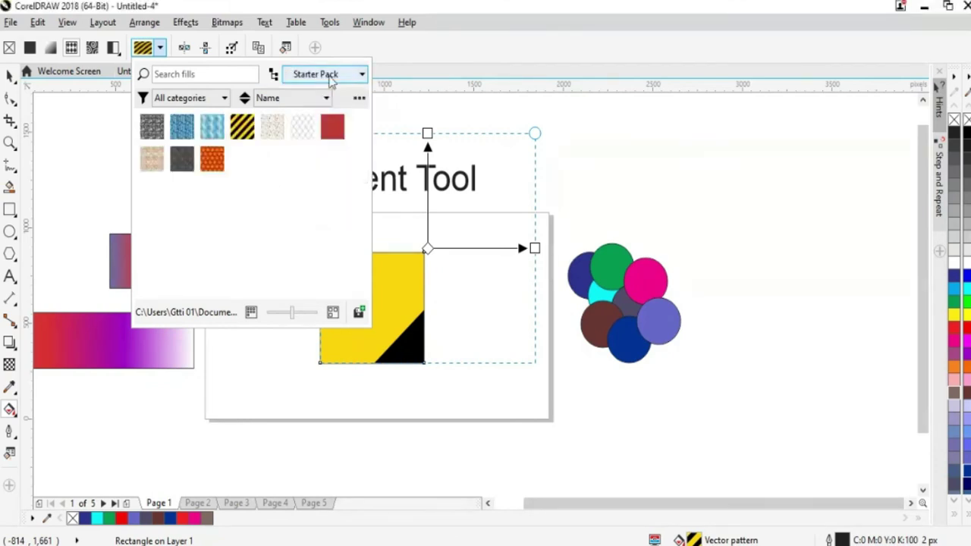
- Check the option for adding new fill content and close the fill picker
{"action": "left_click", "coordinate": [330, 76]}
{"action": "left_click", "coordinate": [313, 176]}
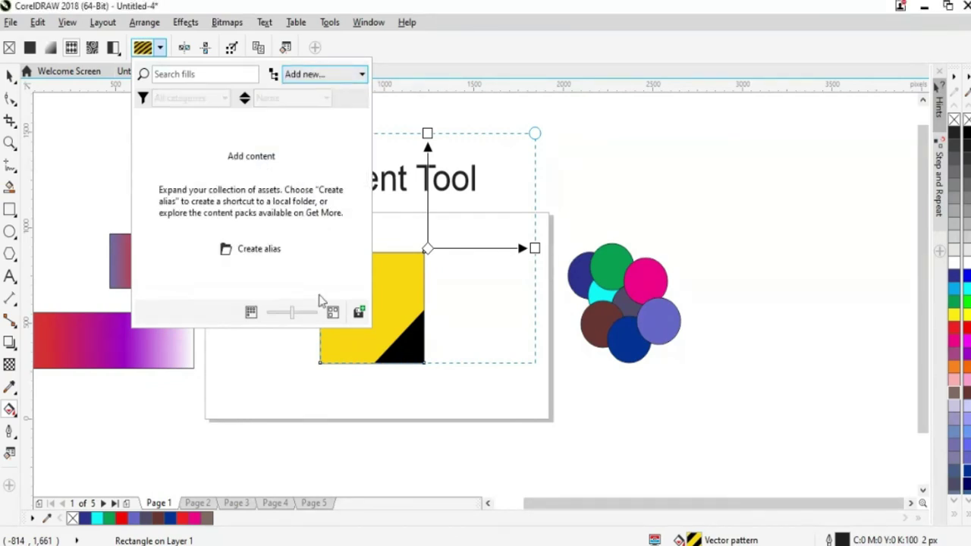
{"action": "left_click", "coordinate": [98, 156]}
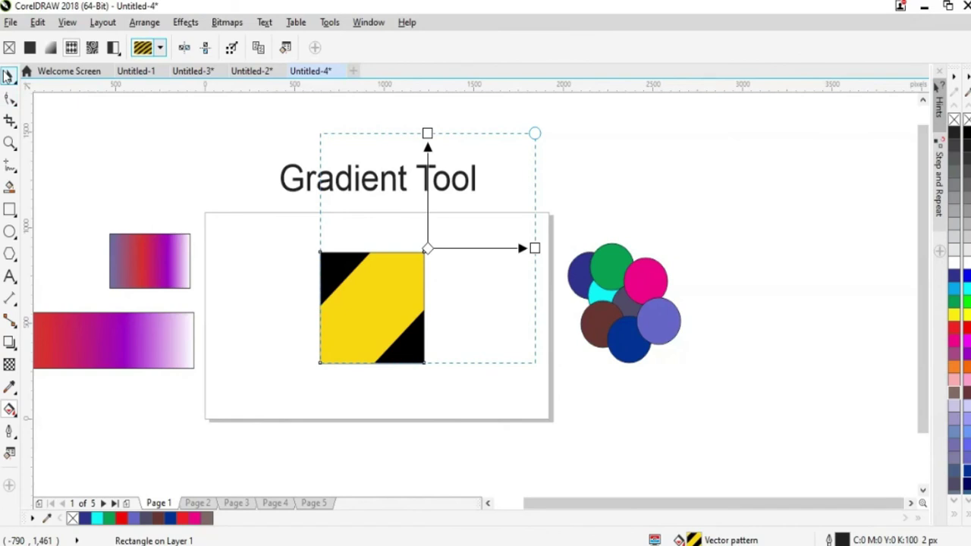
- Start a Bitmap pattern fill from the grouped circles and mark the whole cluster as the pattern area
{"action": "left_click", "coordinate": [6, 75]}
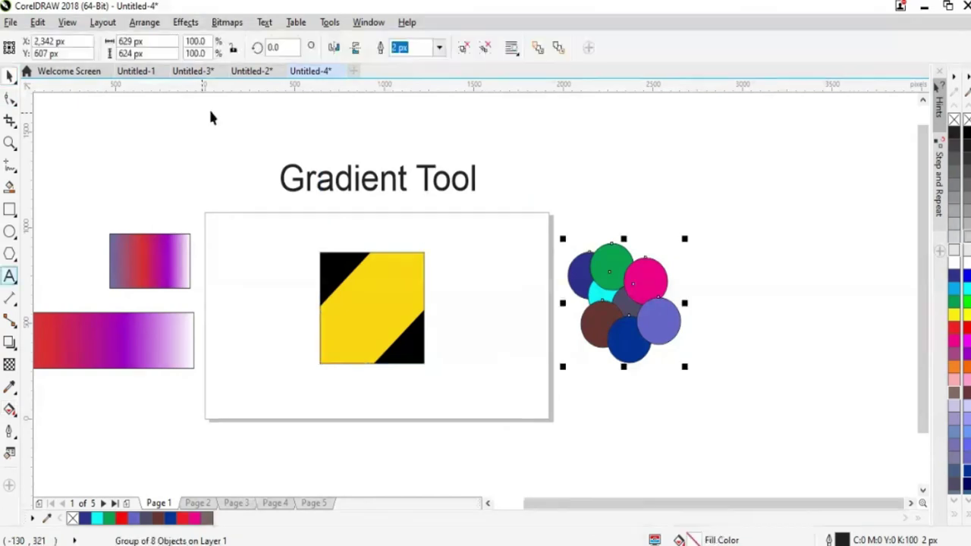
{"action": "left_click", "coordinate": [330, 22]}
{"action": "mouse_move", "coordinate": [452, 289]}
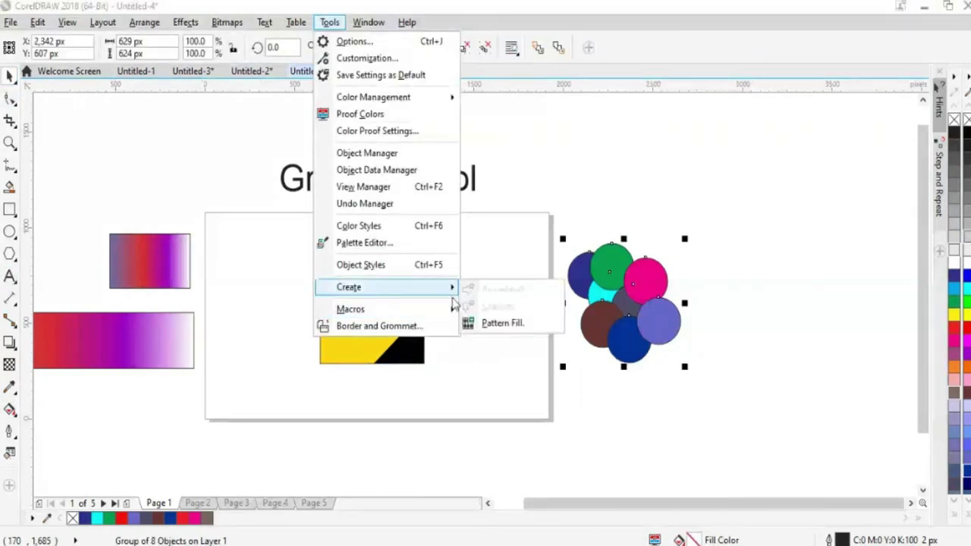
{"action": "left_click", "coordinate": [518, 325]}
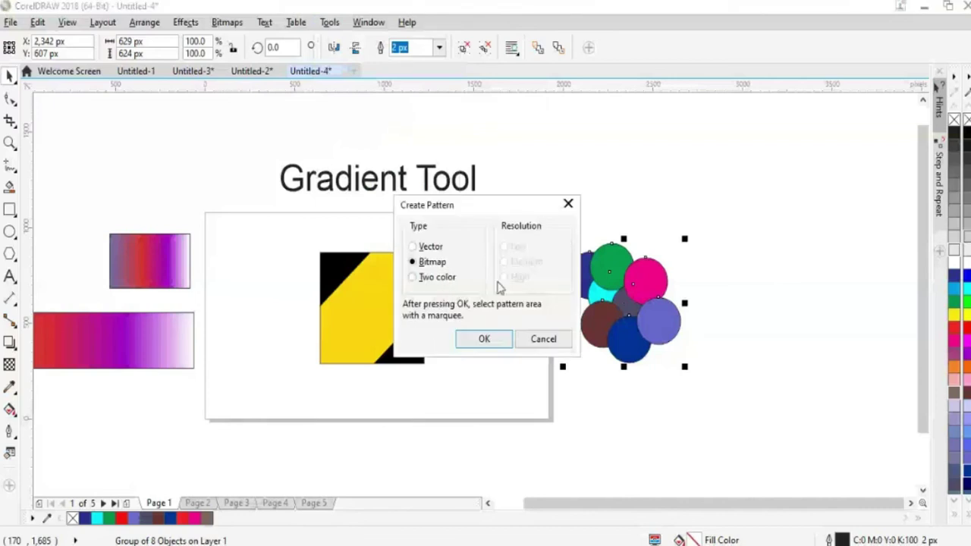
{"action": "left_click", "coordinate": [480, 339]}
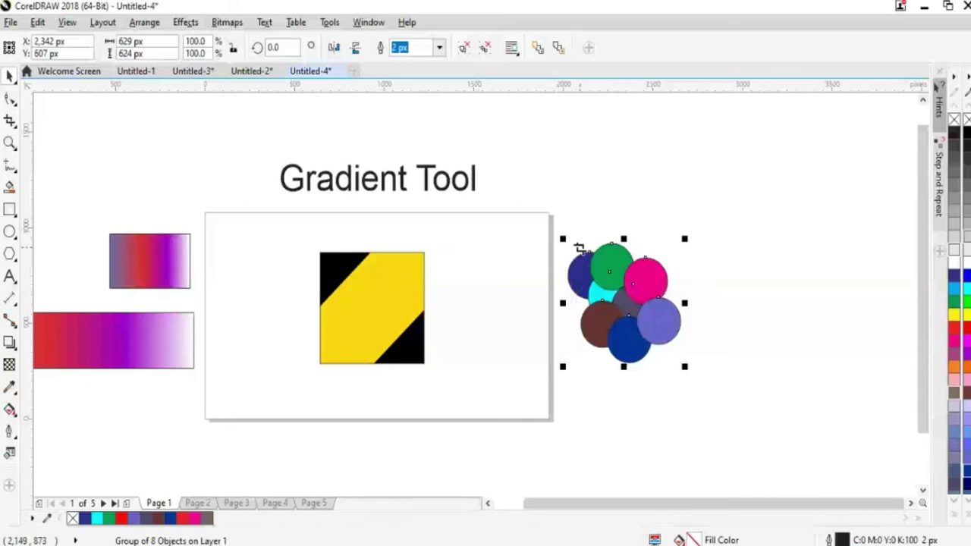
{"action": "left_click_drag", "start_coordinate": [564, 239], "coordinate": [682, 370]}
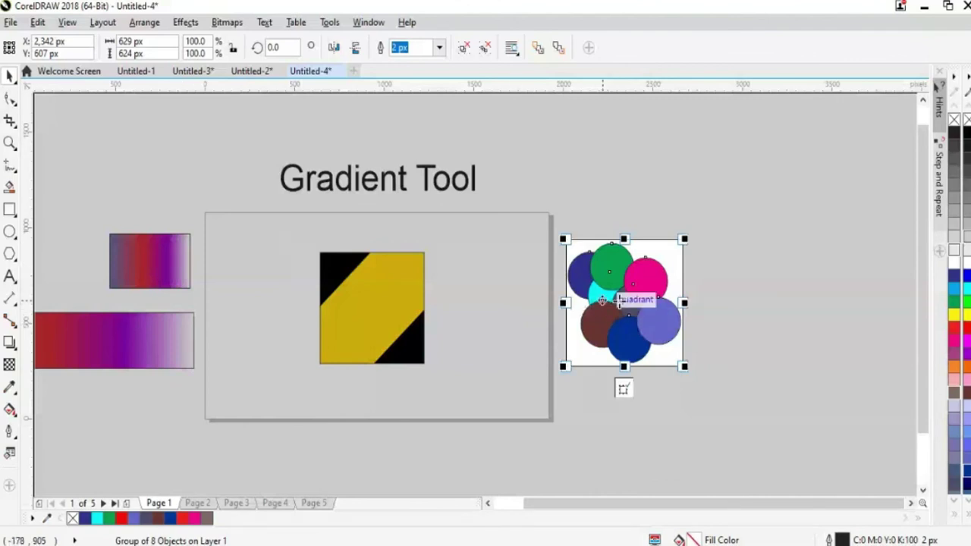
- Accept the pattern area and convert it at 300 dpi in CMYK Color (32-bit) with anti-aliasing and transparent background
{"action": "key", "text": "Return"}
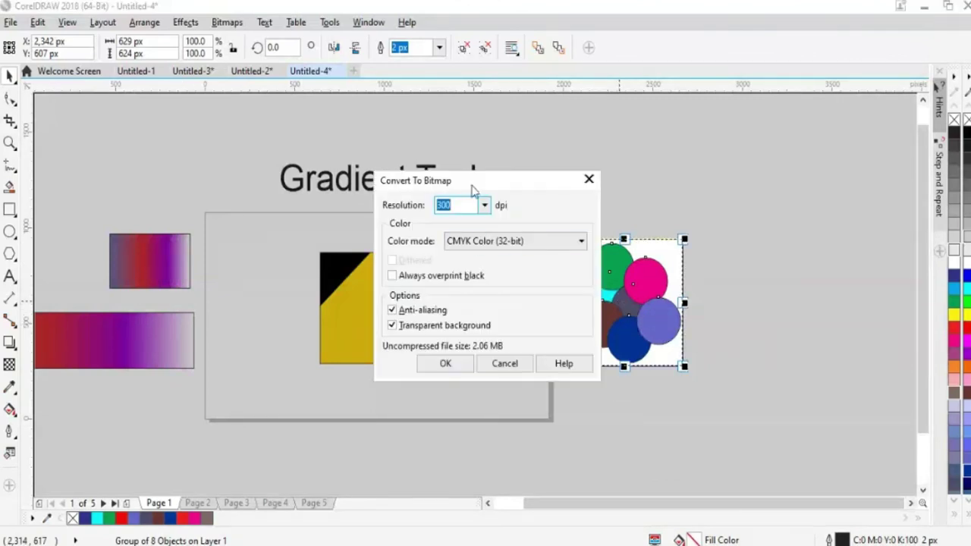
{"action": "left_click_drag", "start_coordinate": [479, 188], "coordinate": [348, 175]}
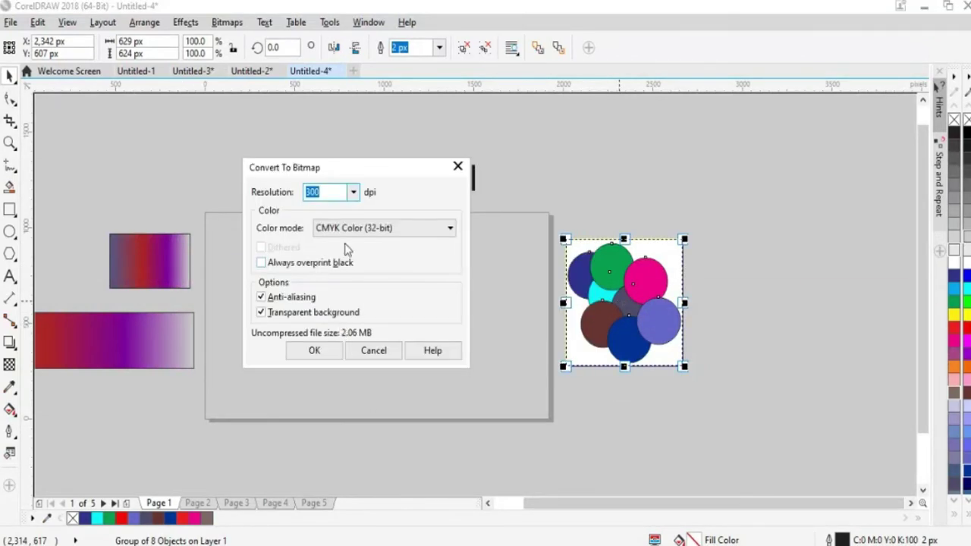
{"action": "left_click", "coordinate": [314, 349]}
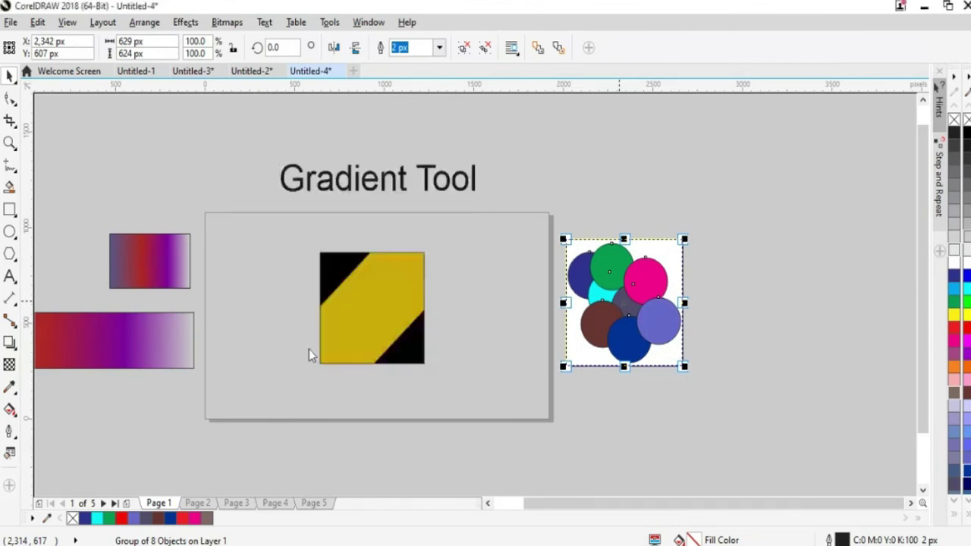
- Save the custom fill as 8ColorPattern in the Decorative category with the tag ColorPattern
{"action": "left_click", "coordinate": [512, 241]}
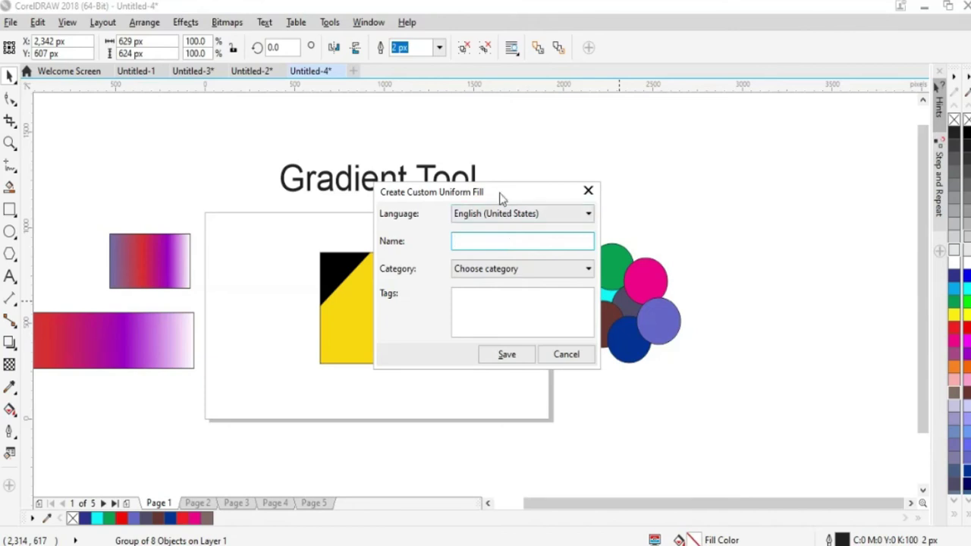
{"action": "left_click_drag", "start_coordinate": [501, 198], "coordinate": [314, 207]}
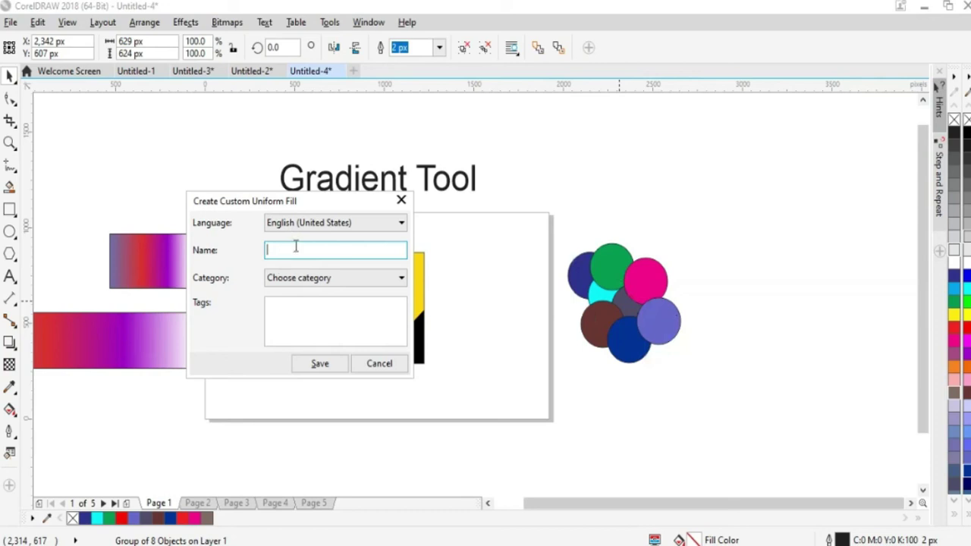
{"action": "type", "text": "8ColorPattern"}
{"action": "left_click", "coordinate": [332, 282]}
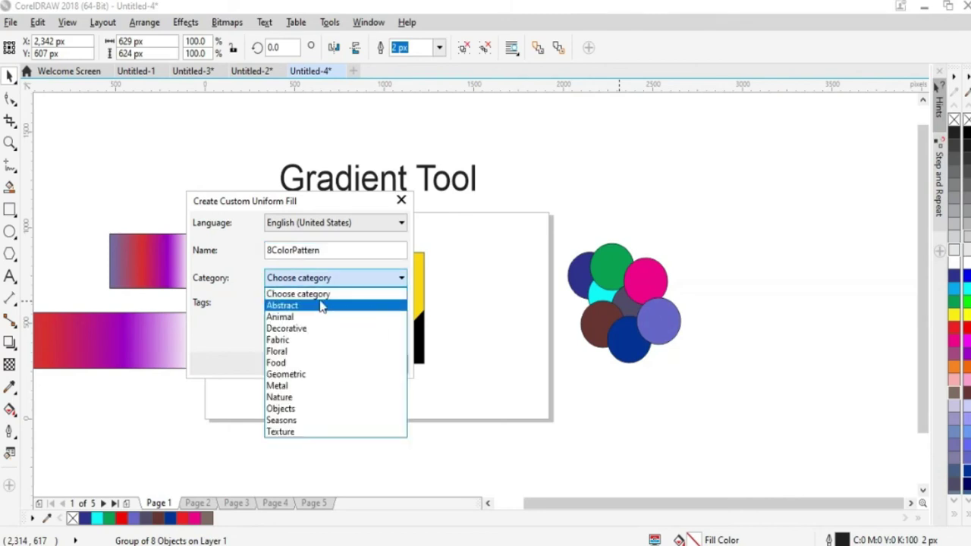
{"action": "left_click", "coordinate": [310, 328]}
{"action": "left_click", "coordinate": [330, 326]}
{"action": "type", "text": "ColorPa"}
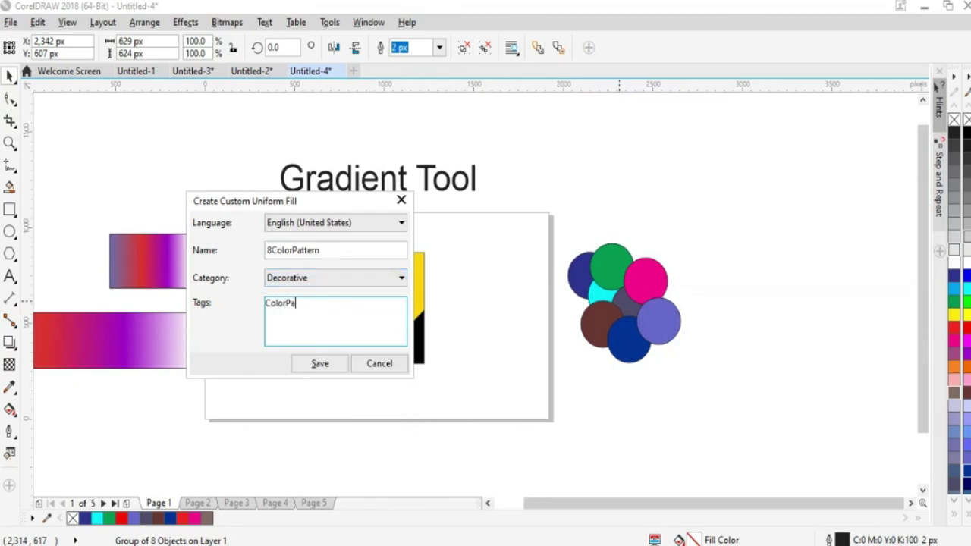
{"action": "type", "text": "ttern"}
{"action": "left_click", "coordinate": [319, 365]}
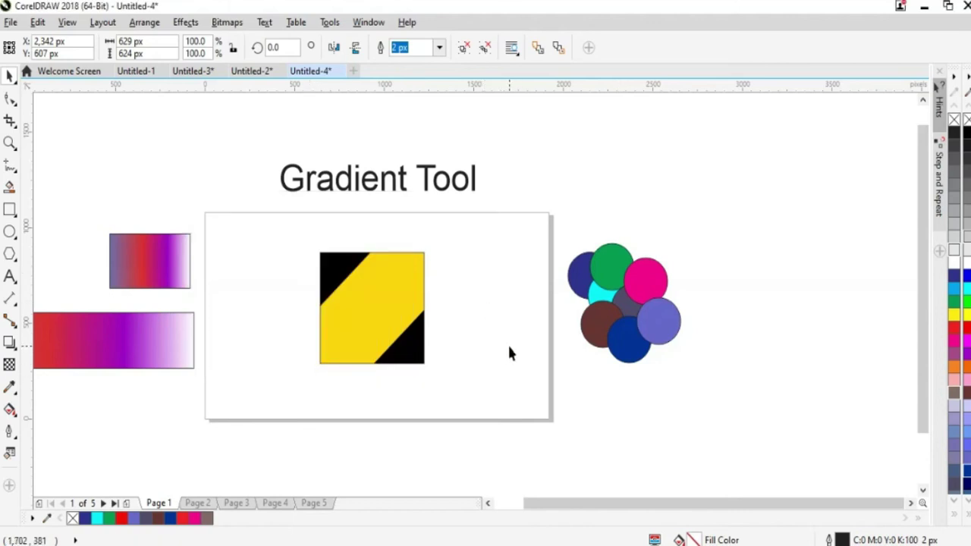
- Shift the vector pattern's centre in the striped square and change its fill to a bitmap pattern
{"action": "left_click", "coordinate": [363, 337]}
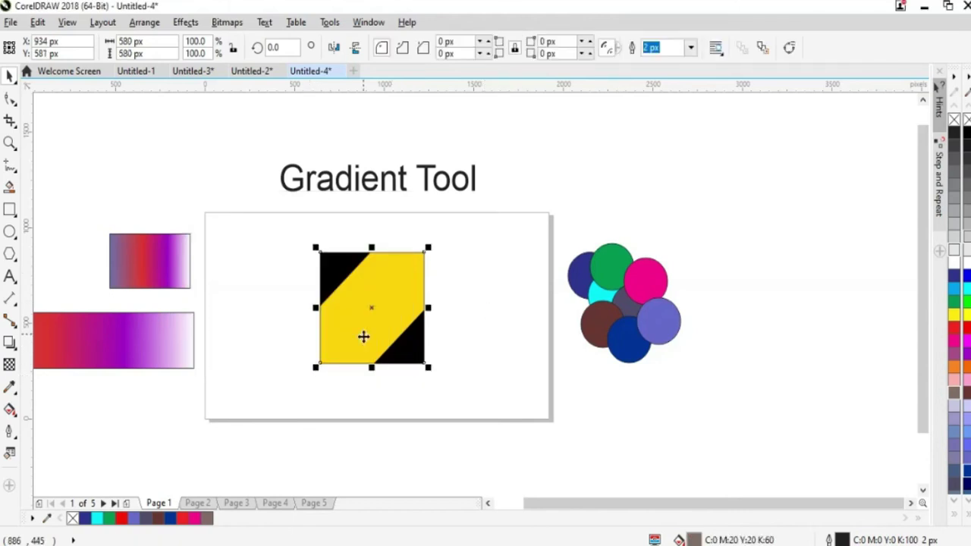
{"action": "left_click", "coordinate": [9, 388]}
{"action": "left_click_drag", "start_coordinate": [427, 248], "coordinate": [352, 337]}
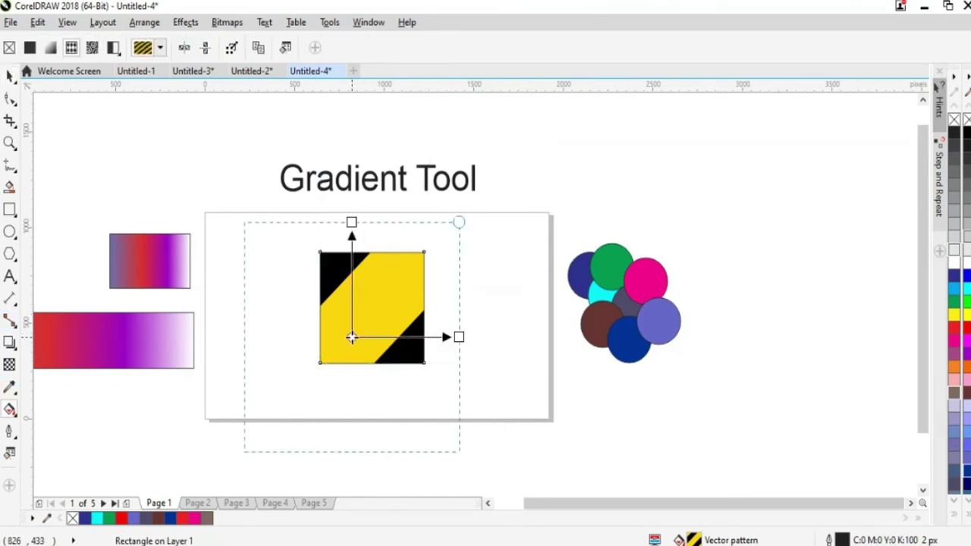
{"action": "left_click", "coordinate": [92, 48]}
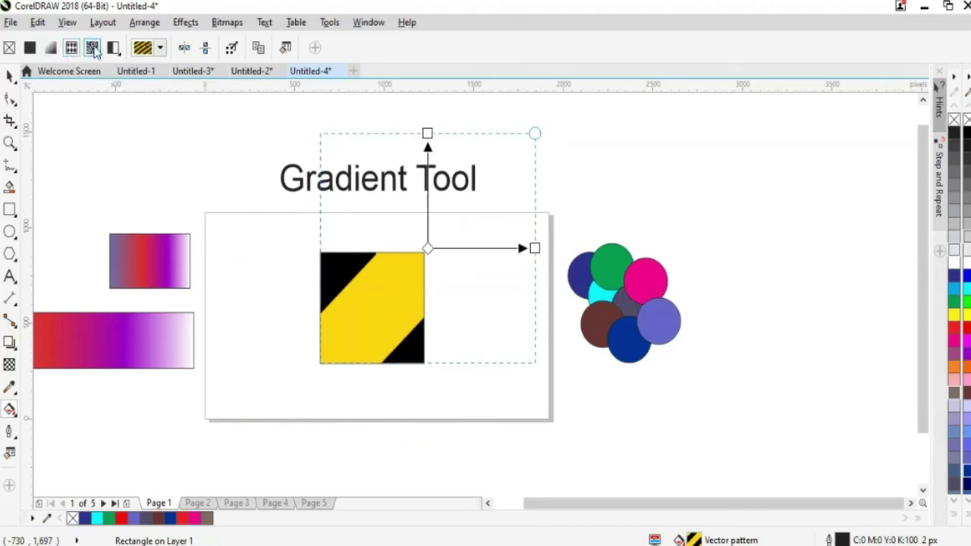
- Apply the saved 8ColorPattern fill from User content to the square
{"action": "left_click", "coordinate": [160, 47]}
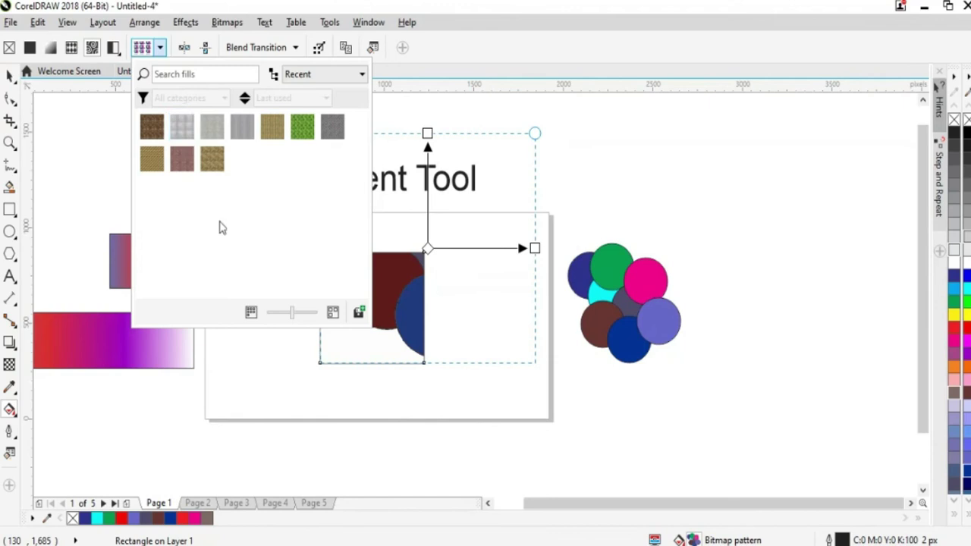
{"action": "left_click", "coordinate": [305, 77]}
{"action": "key", "text": "Escape"}
{"action": "left_click", "coordinate": [319, 75]}
{"action": "left_click", "coordinate": [319, 146]}
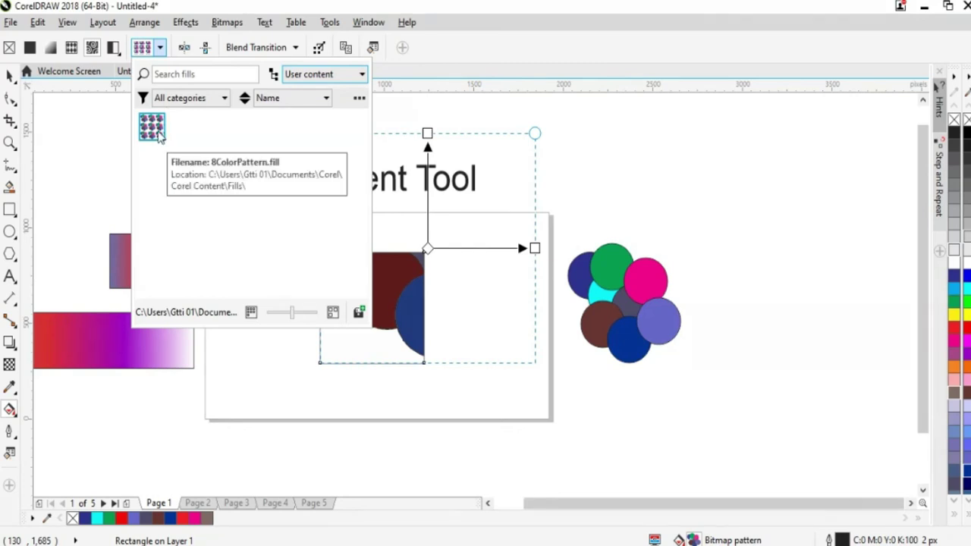
{"action": "left_click", "coordinate": [152, 127]}
{"action": "left_click", "coordinate": [270, 369]}
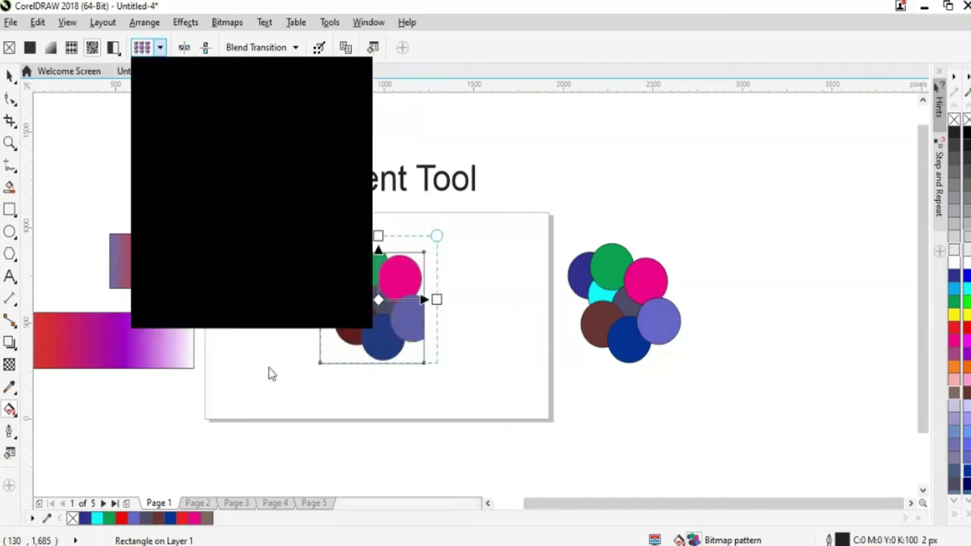
- Reposition the circle pattern inside the square and undo the trial resizing of its tile
{"action": "left_click_drag", "start_coordinate": [377, 300], "coordinate": [358, 322]}
{"action": "left_click_drag", "start_coordinate": [418, 259], "coordinate": [418, 289]}
{"action": "key", "text": "ctrl+z"}
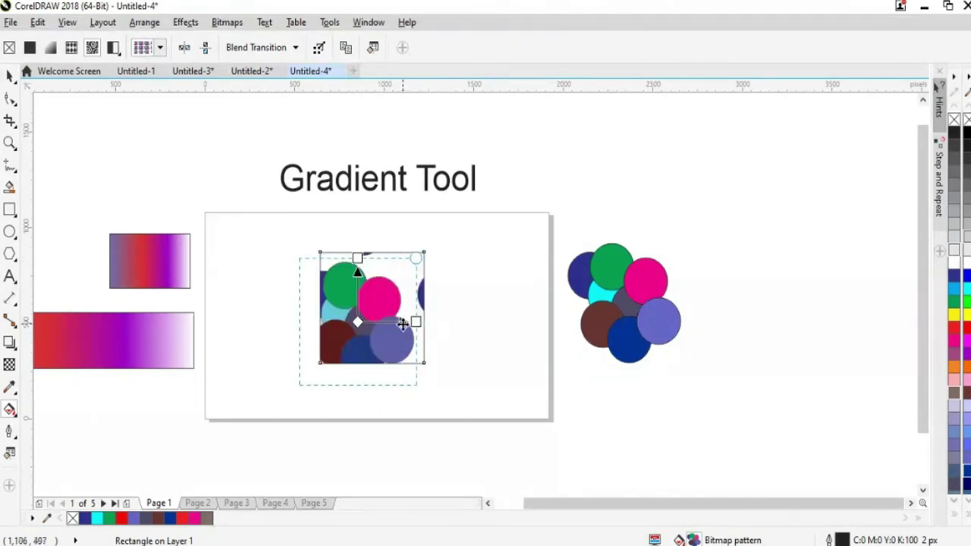
{"action": "left_click_drag", "start_coordinate": [416, 322], "coordinate": [143, 393]}
{"action": "key", "text": "ctrl+z"}
- Move the patterned square off the page to about X -305 px, Y 309 px and deselect it
{"action": "left_click", "coordinate": [9, 75]}
{"action": "left_click", "coordinate": [258, 214]}
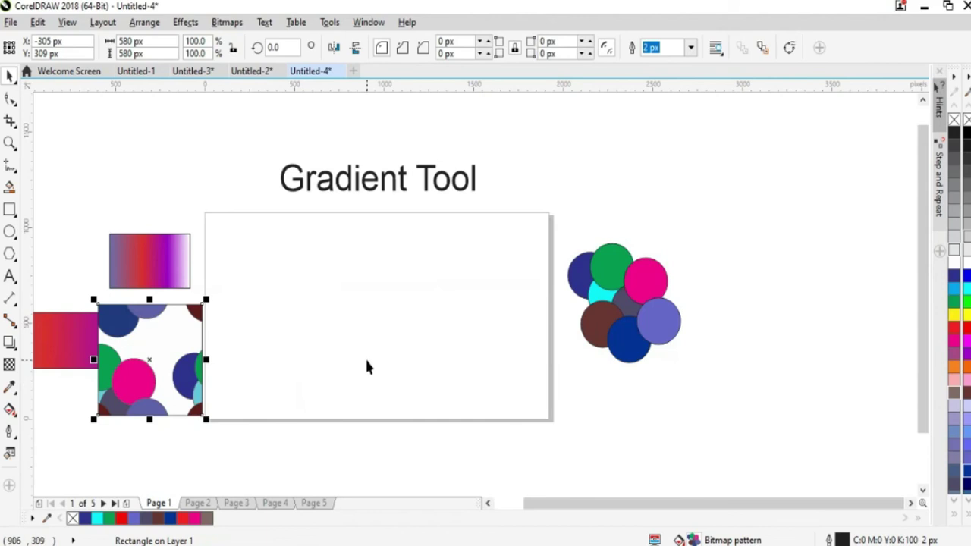
{"action": "key", "text": "Escape"}
- Draw a wide rectangle across most of the page and turn a horizontal fountain fill on it into a bitmap pattern fill
{"action": "left_click", "coordinate": [9, 210]}
{"action": "left_click_drag", "start_coordinate": [234, 240], "coordinate": [536, 398]}
{"action": "left_click", "coordinate": [10, 409]}
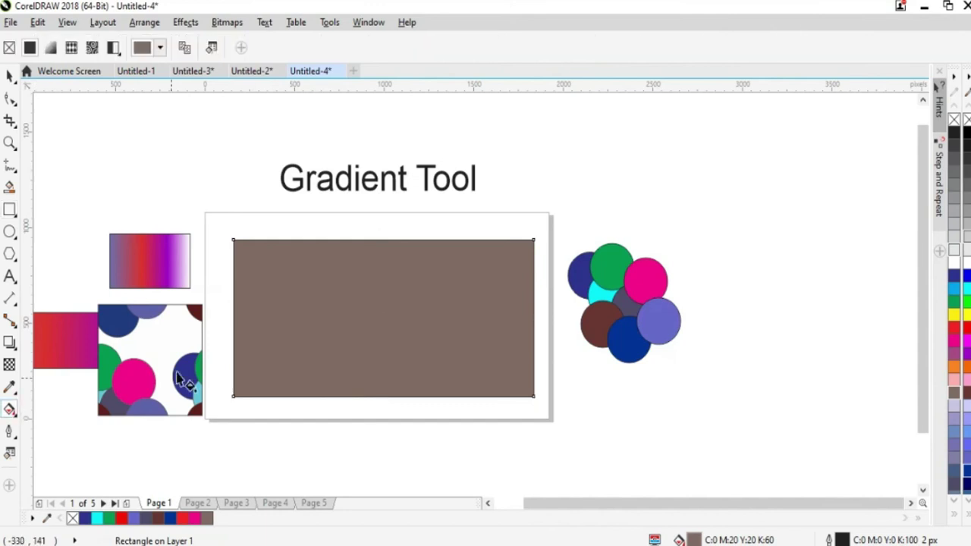
{"action": "left_click_drag", "start_coordinate": [234, 329], "coordinate": [516, 328]}
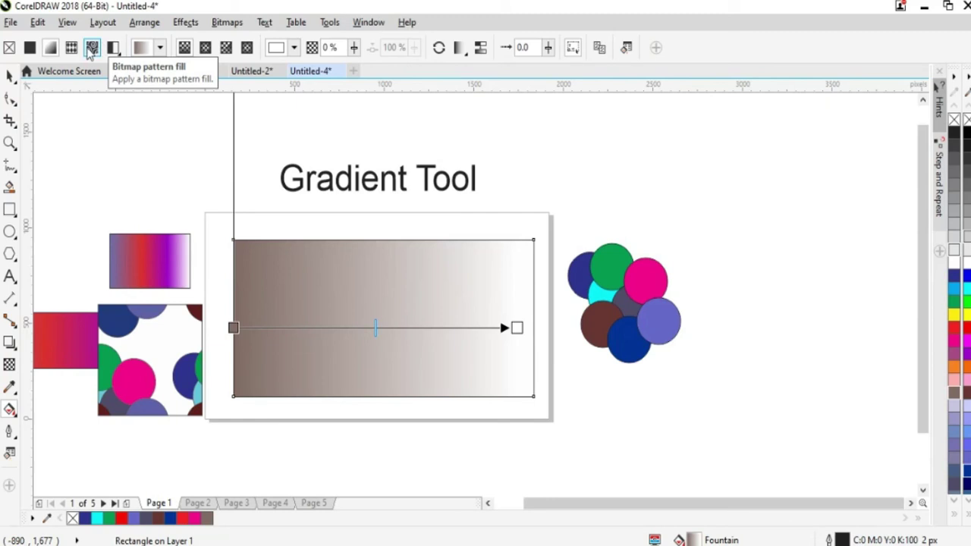
{"action": "left_click", "coordinate": [91, 48]}
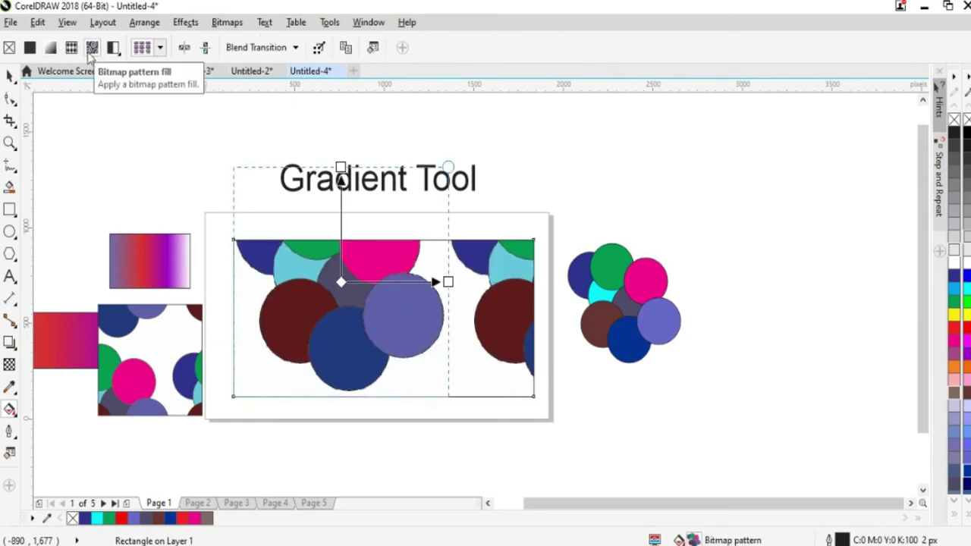
- Check the Favorites bitmap fills and apply 8ColorPattern from the Recent fills to the rectangle
{"action": "left_click", "coordinate": [160, 49]}
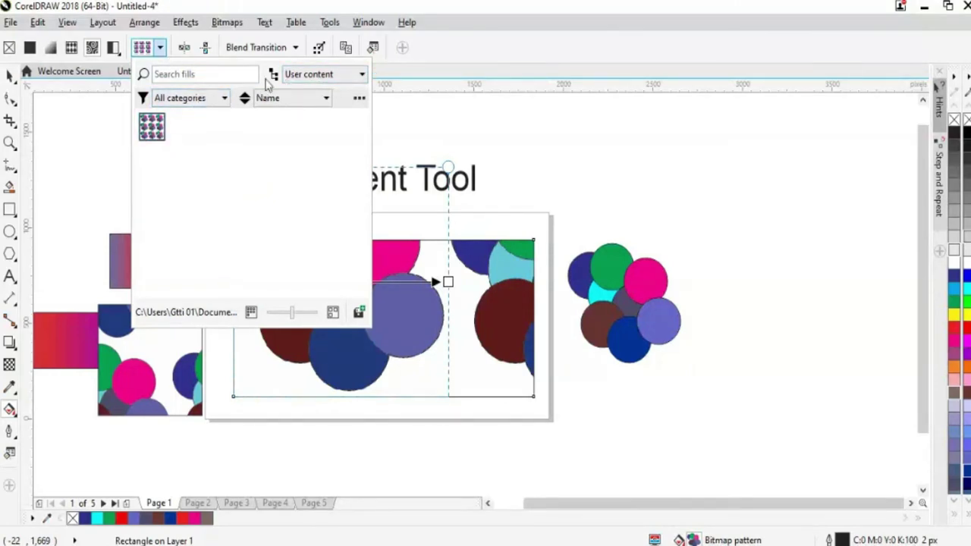
{"action": "left_click", "coordinate": [348, 74]}
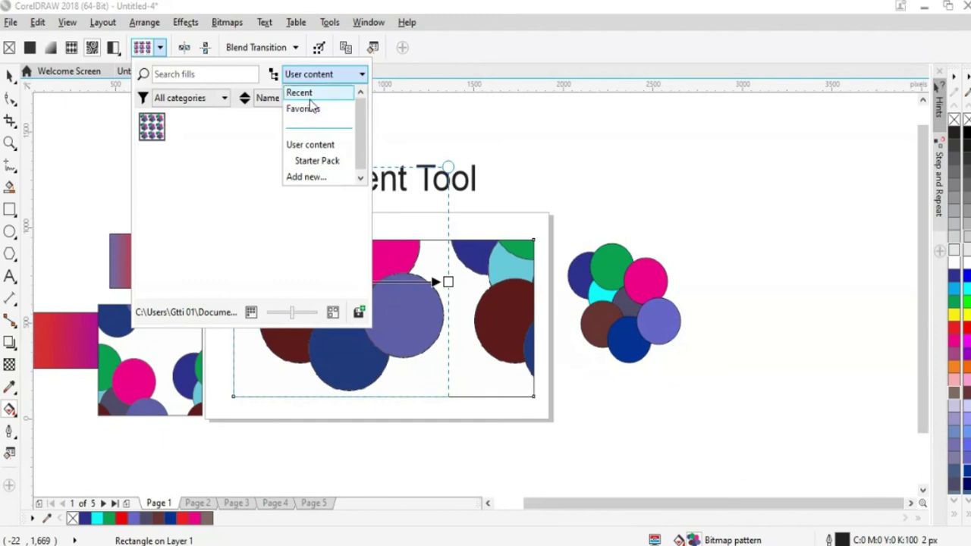
{"action": "left_click", "coordinate": [310, 110]}
{"action": "left_click", "coordinate": [322, 76]}
{"action": "left_click", "coordinate": [311, 95]}
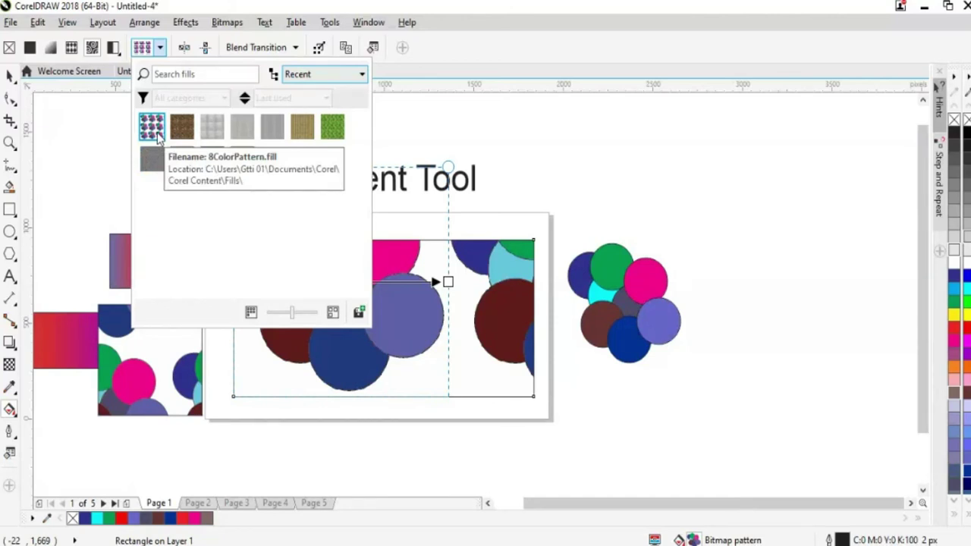
{"action": "left_click", "coordinate": [154, 132]}
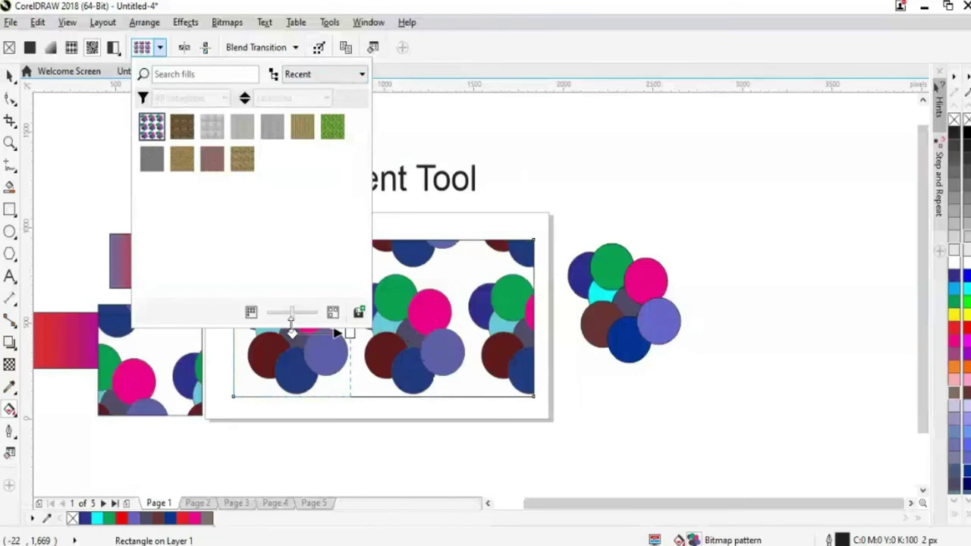
- Try several Recent bitmap fills on the rectangle, including bamboo, red brick and stone chips, and return to 8ColorPattern
{"action": "left_click", "coordinate": [182, 126]}
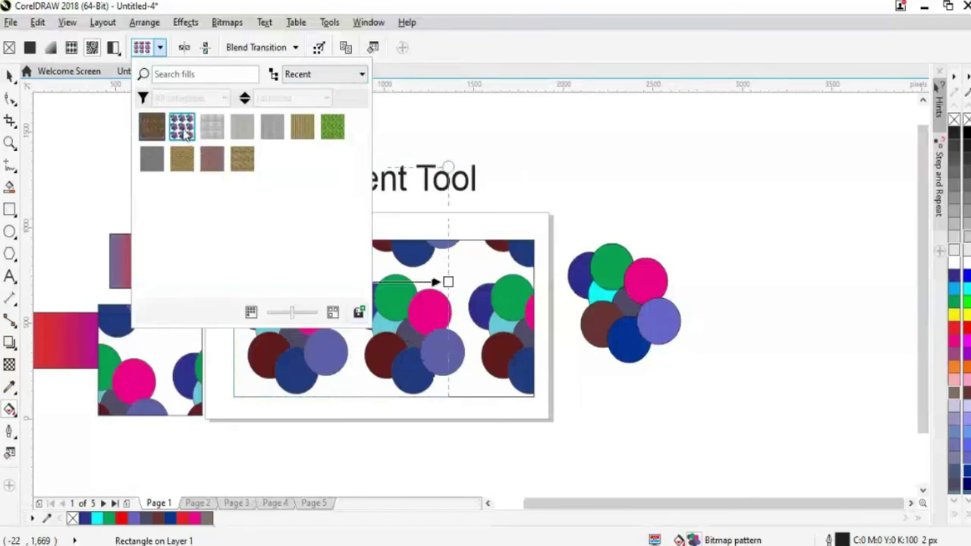
{"action": "left_click", "coordinate": [245, 129]}
{"action": "left_click", "coordinate": [213, 130]}
{"action": "left_click", "coordinate": [299, 132]}
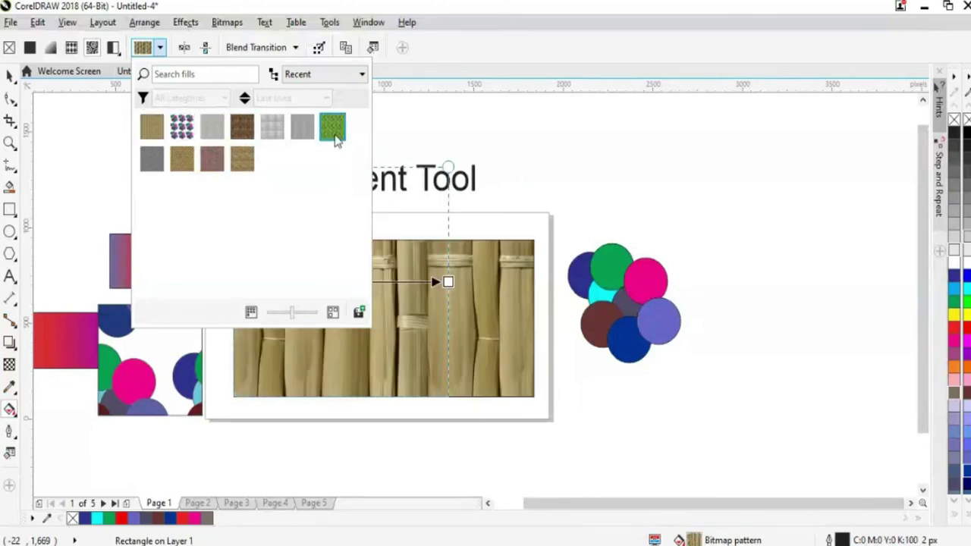
{"action": "left_click", "coordinate": [334, 133]}
{"action": "left_click", "coordinate": [211, 161]}
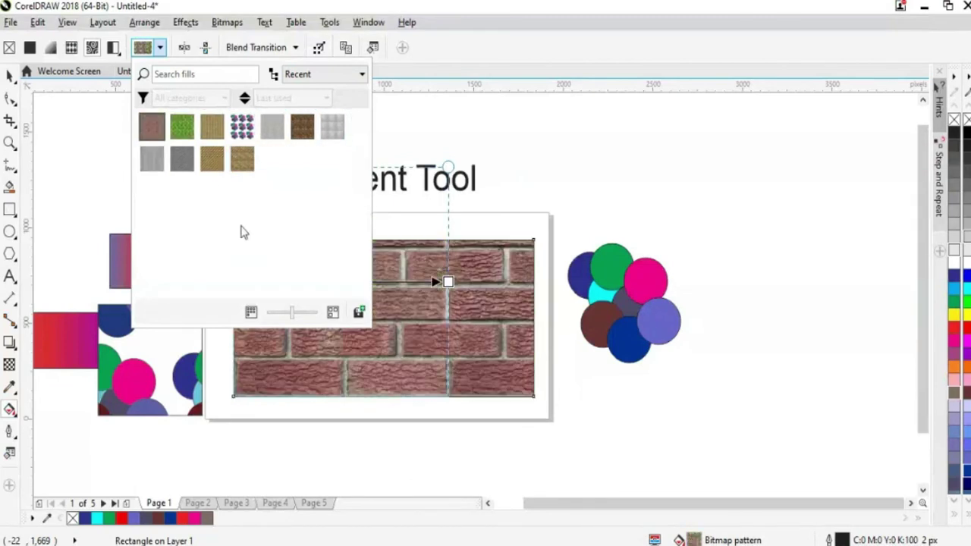
{"action": "left_click", "coordinate": [273, 129]}
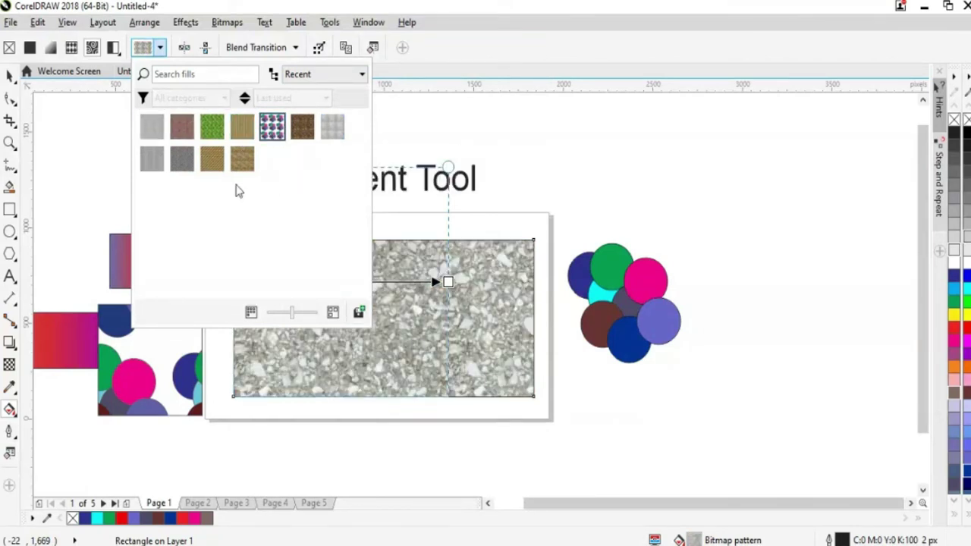
{"action": "left_click", "coordinate": [272, 126]}
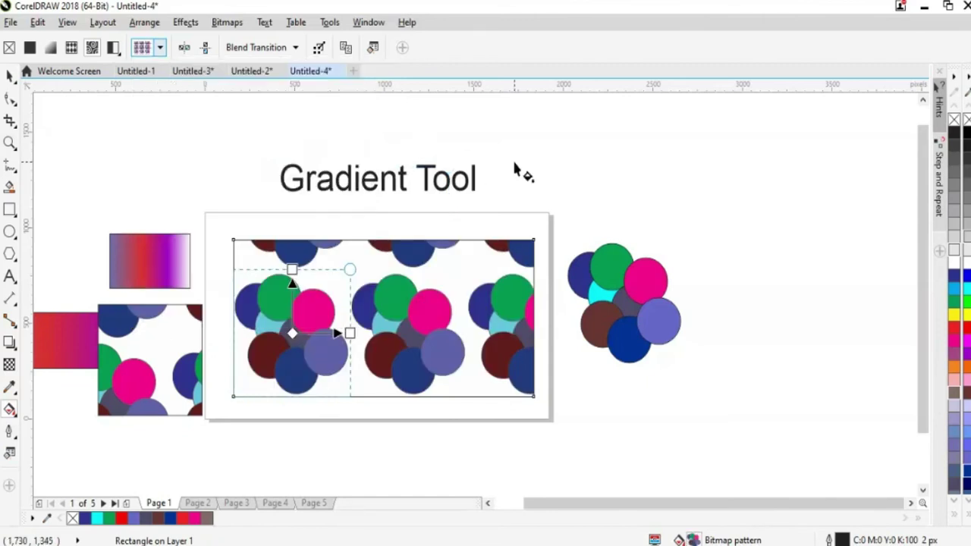
- Try to widen and stretch the circle pattern's tile in the rectangle, and undo both changes
{"action": "left_click_drag", "start_coordinate": [293, 334], "coordinate": [500, 347]}
{"action": "left_click_drag", "start_coordinate": [375, 278], "coordinate": [373, 215]}
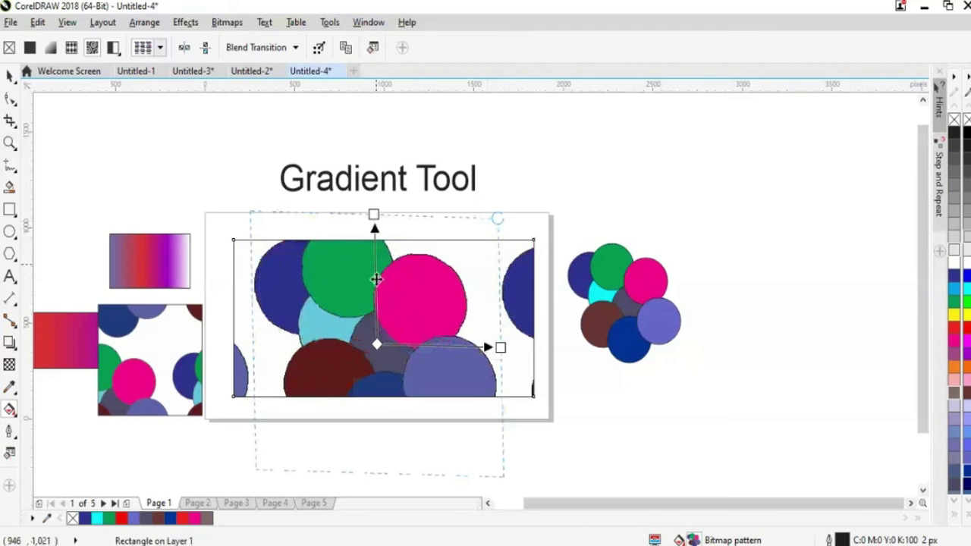
{"action": "key", "text": "ctrl+z"}
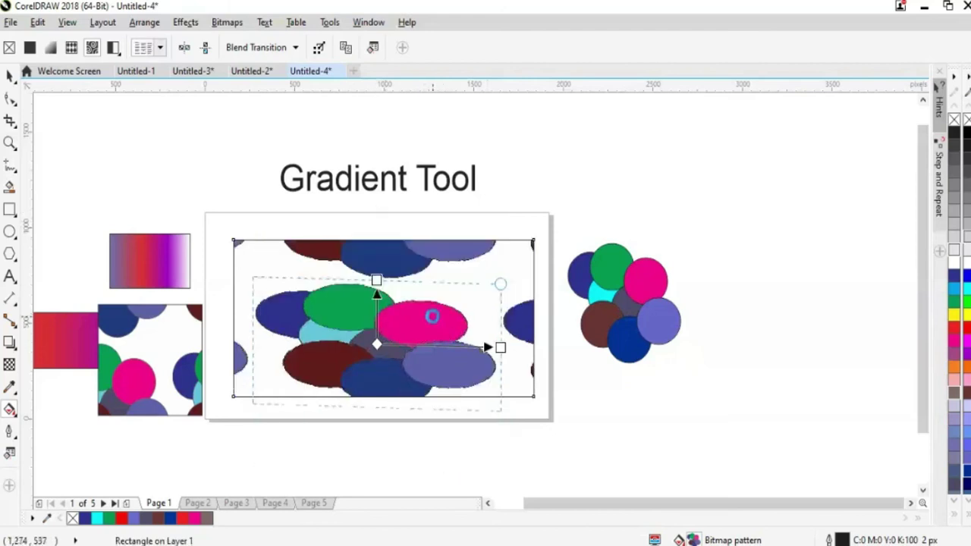
{"action": "key", "text": "ctrl+z"}
- Shift the circle pattern down and to the left inside the rectangle and deselect it
{"action": "left_click_drag", "start_coordinate": [376, 345], "coordinate": [281, 325]}
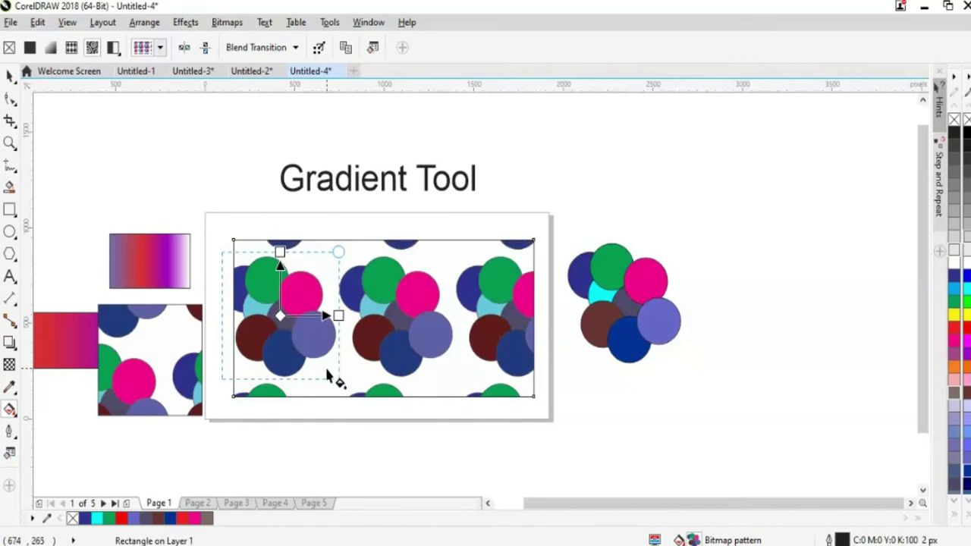
{"action": "left_click_drag", "start_coordinate": [280, 318], "coordinate": [261, 346]}
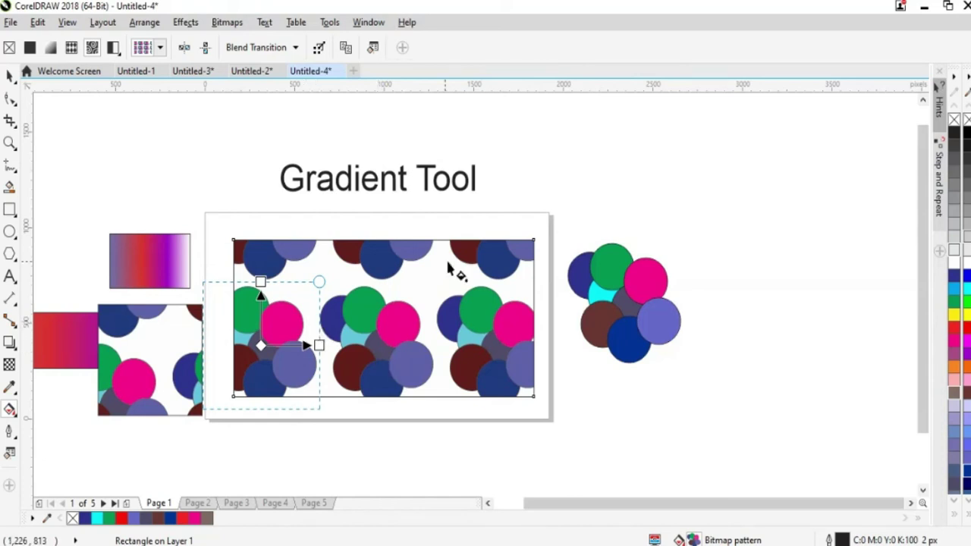
{"action": "left_click", "coordinate": [10, 76]}
{"action": "left_click", "coordinate": [187, 172]}
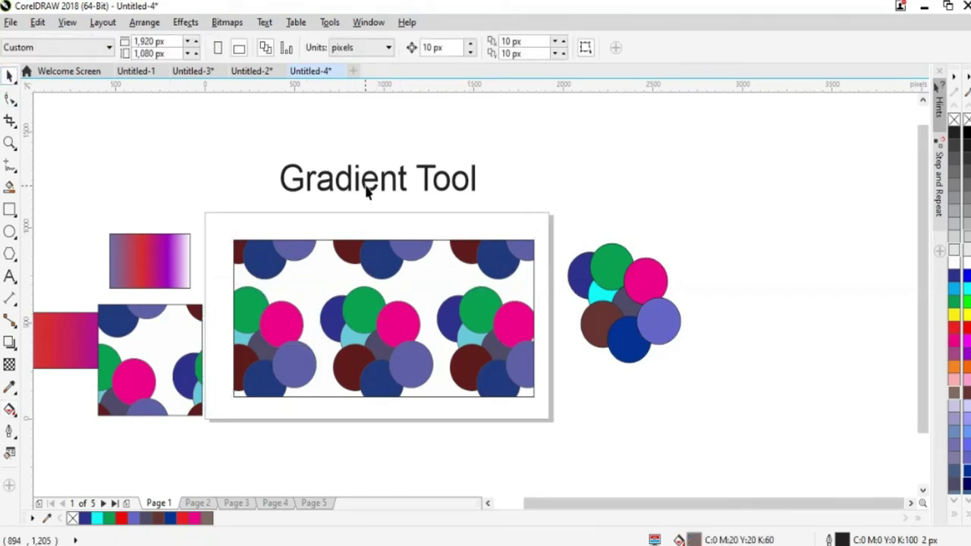